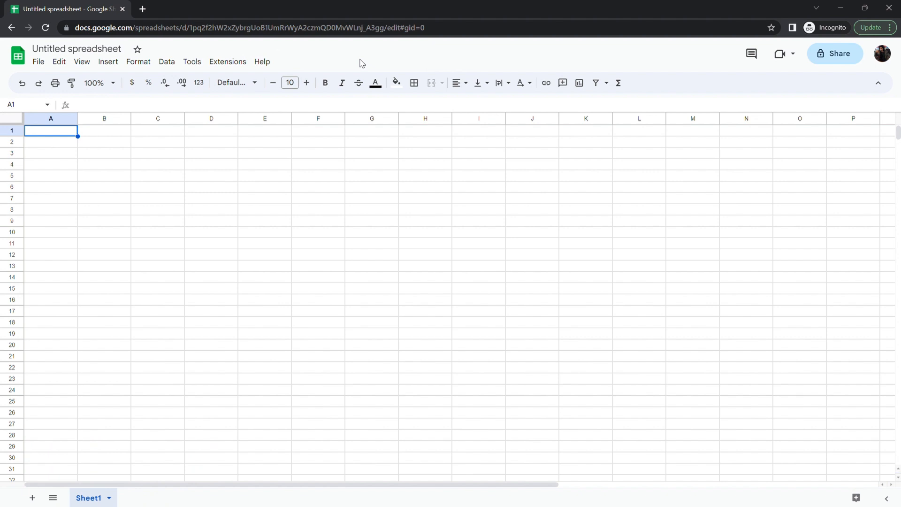
- Search the Google Workspace Marketplace for the Simple ML for Sheets add-on, then close the marketplace
click(228, 64)
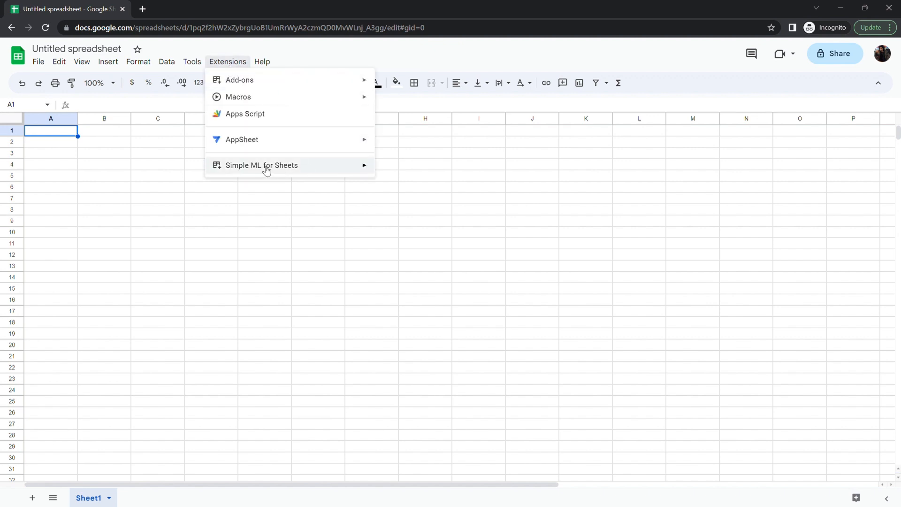
mouse_move(262, 170)
mouse_move(238, 87)
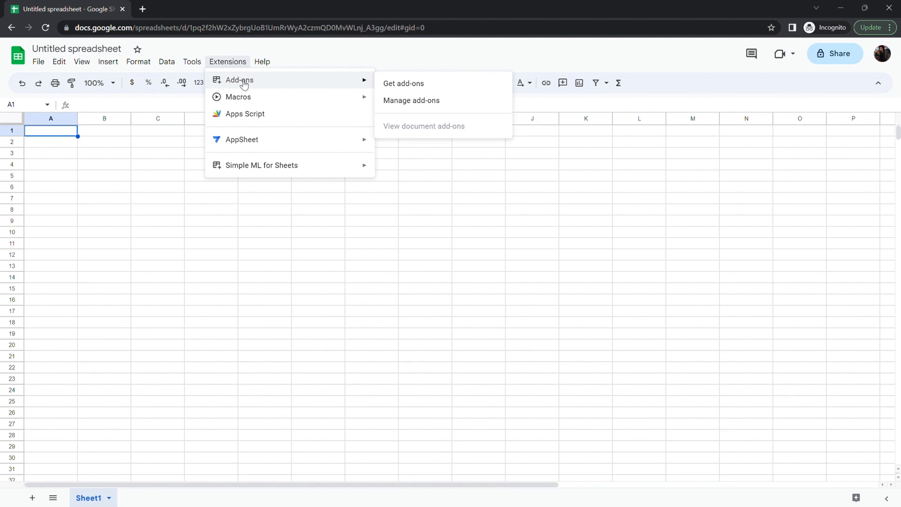
click(399, 85)
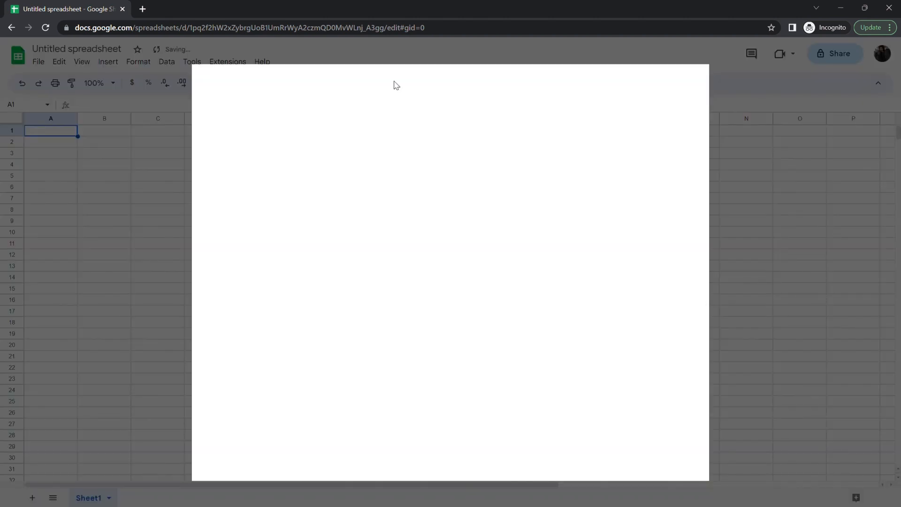
click(529, 82)
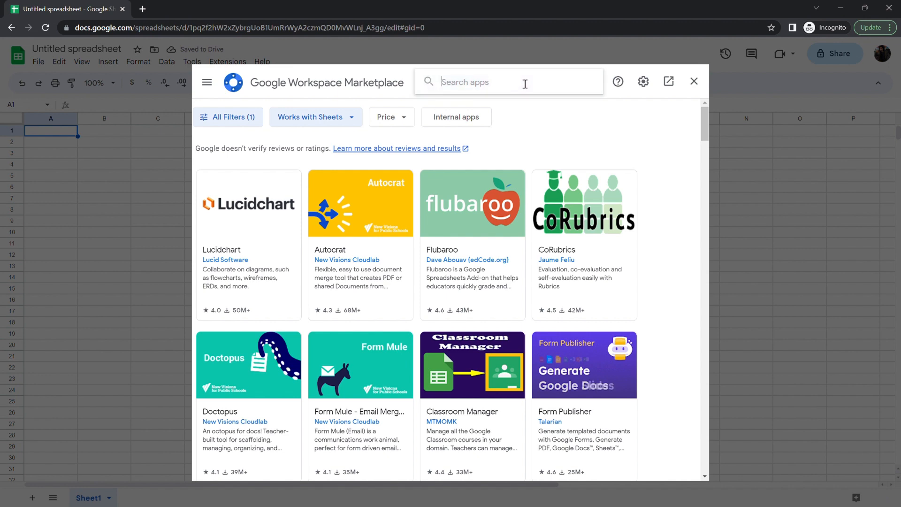
text(Simple ML)
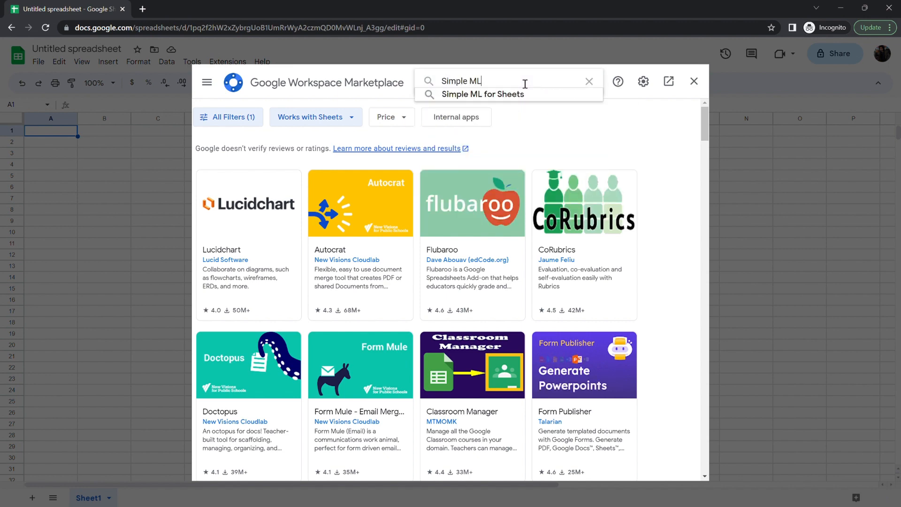
click(502, 95)
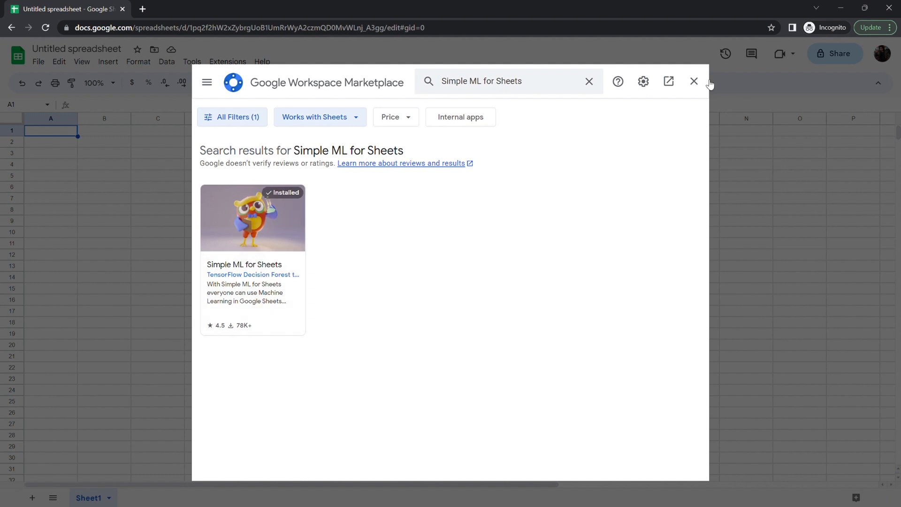
click(694, 81)
click(230, 63)
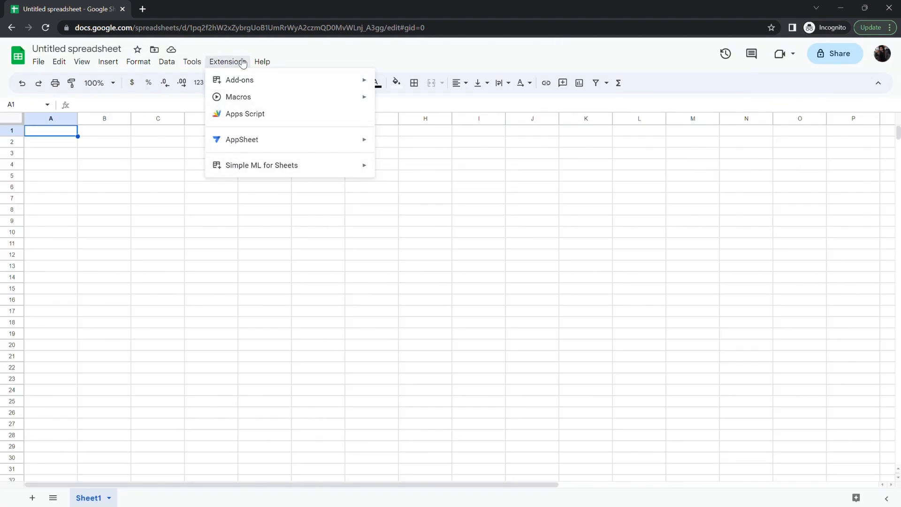
mouse_move(202, 65)
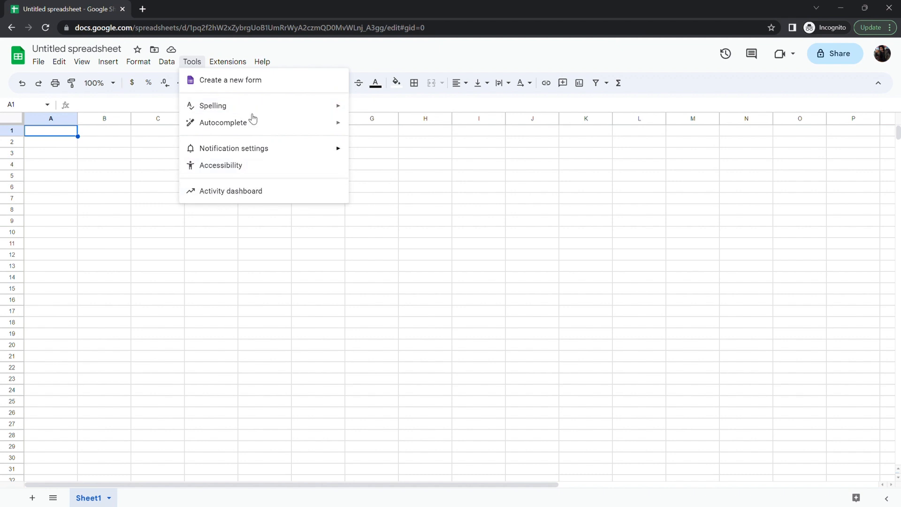
mouse_move(234, 65)
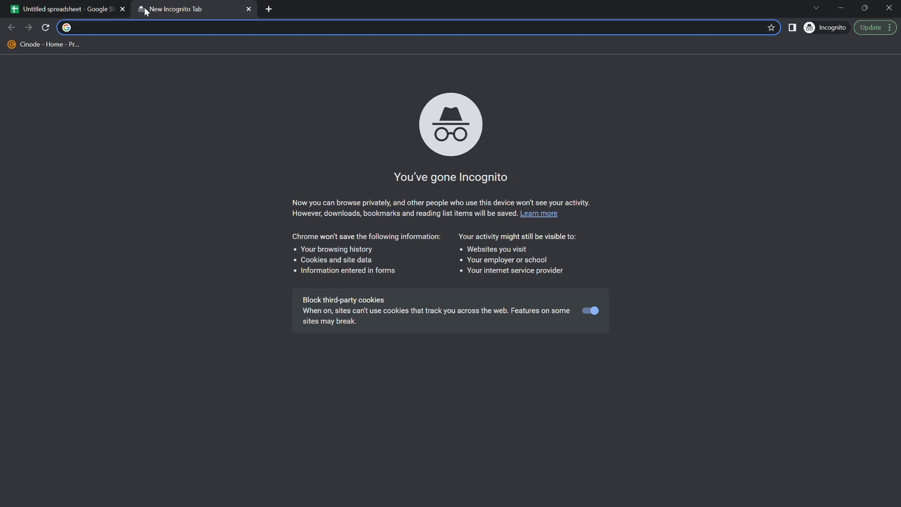
- Open the Kaggle Zoo Animal Classification dataset page in a new tab and read its description
text(kaggle)
key(Return)
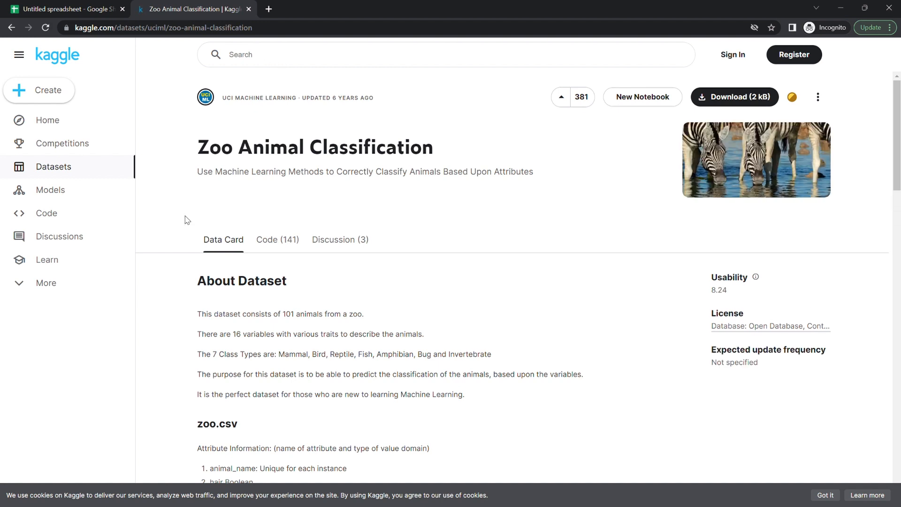
scroll(174, 219, down, 4)
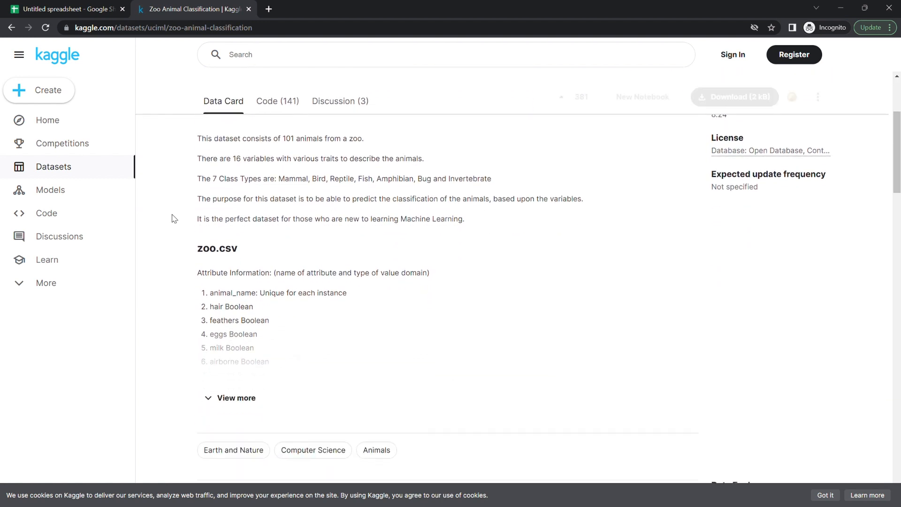
scroll(174, 218, down, 1)
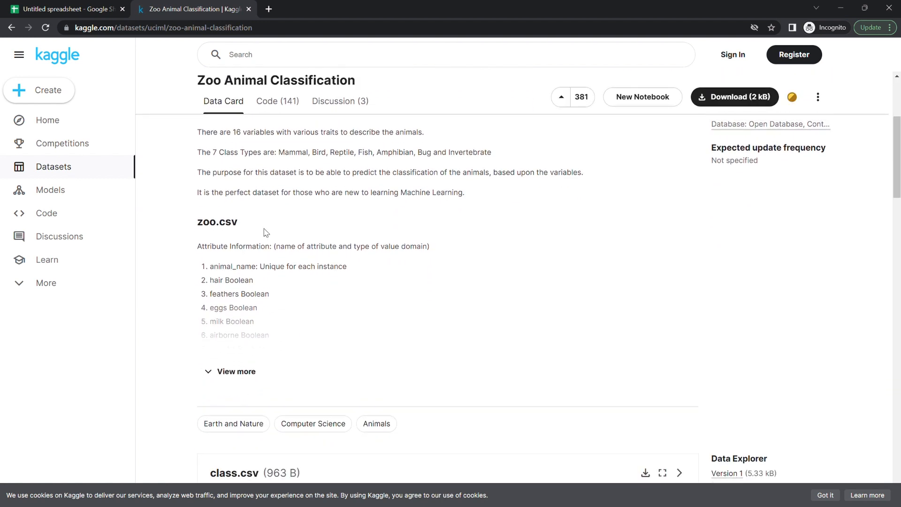
scroll(173, 219, up, 4)
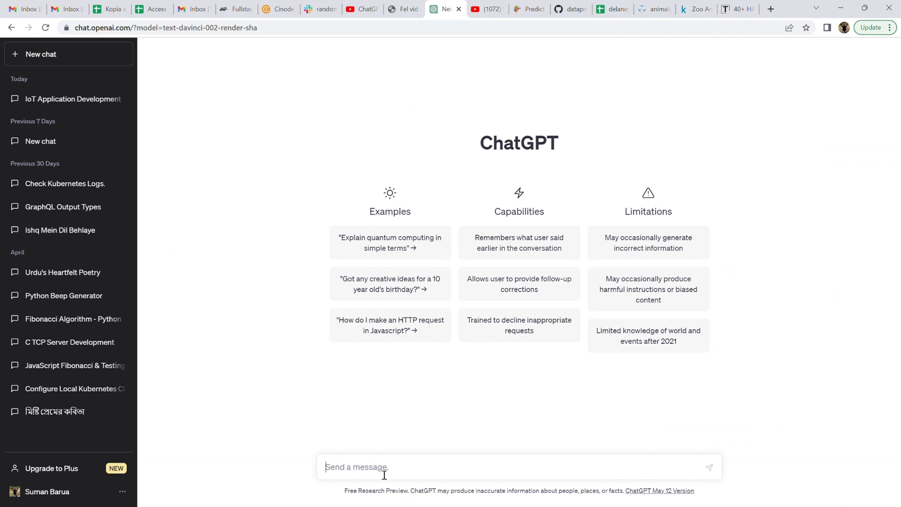
- Switch to ChatGPT and send the prompt 'Create animal dataset with standard features, create 1000 rows and allow duplicates'
text(Create animal dataset with standard )
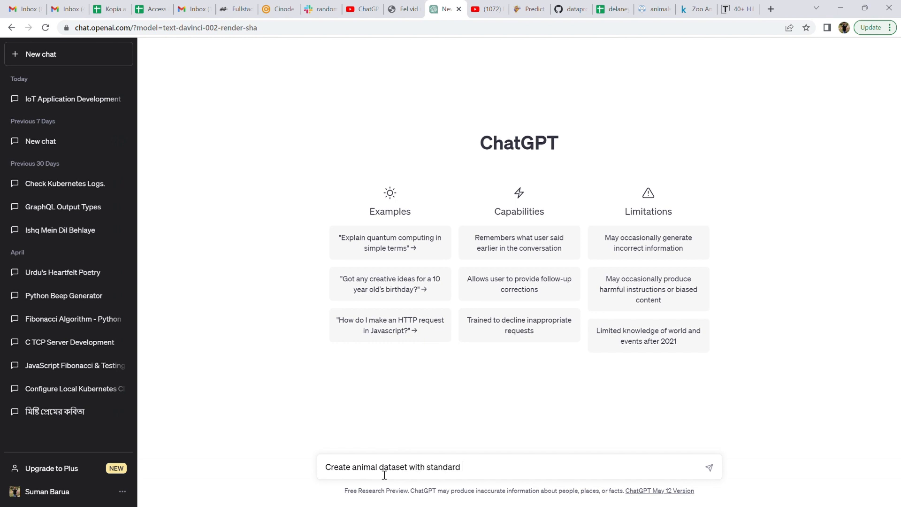
text(features, create 1000 rows and du)
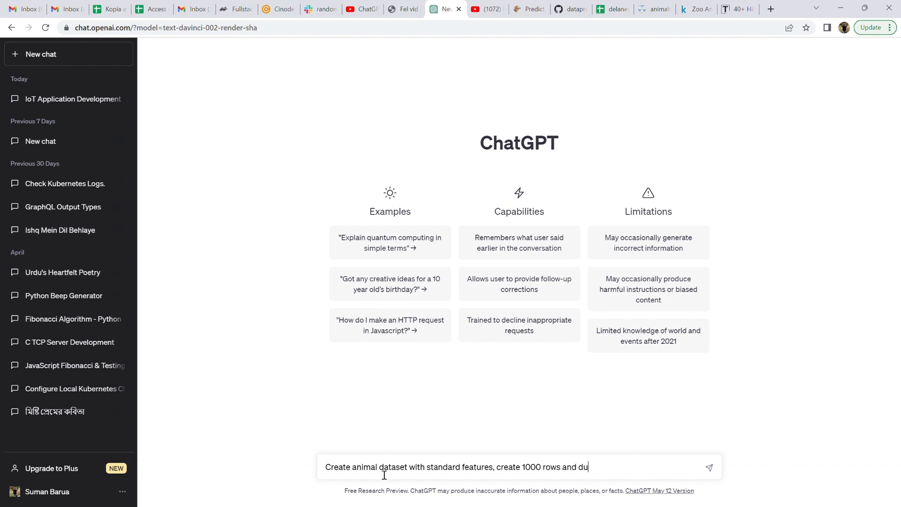
text(ow duplicates)
key(Return)
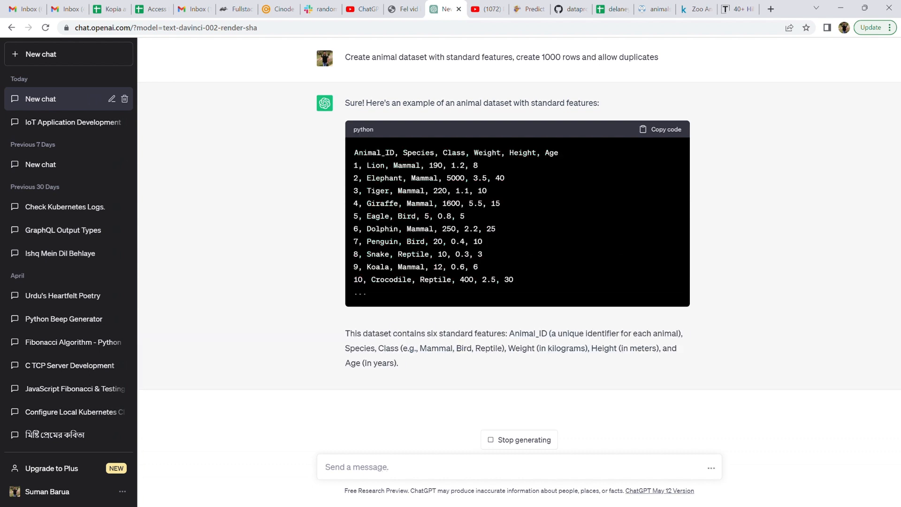
- Reply 'very nice, please continue..' to ChatGPT's answer
text(v)
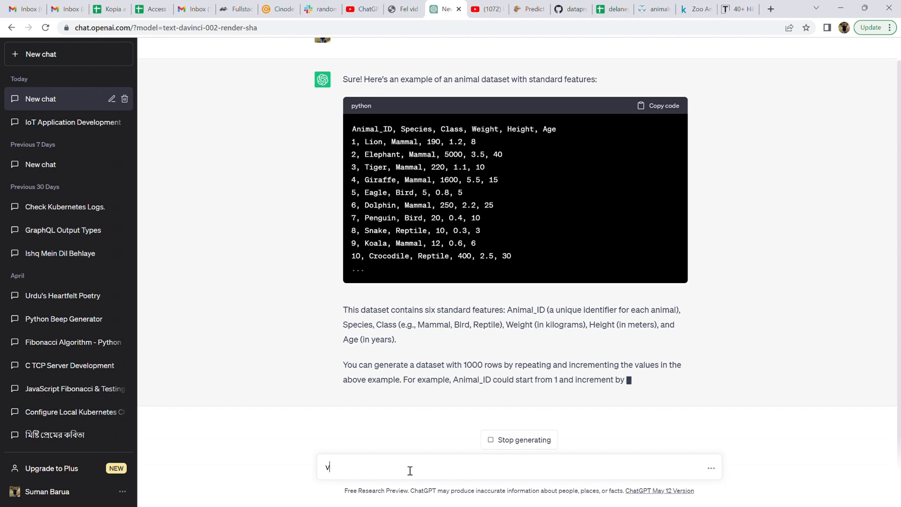
text(ery nice, pleae)
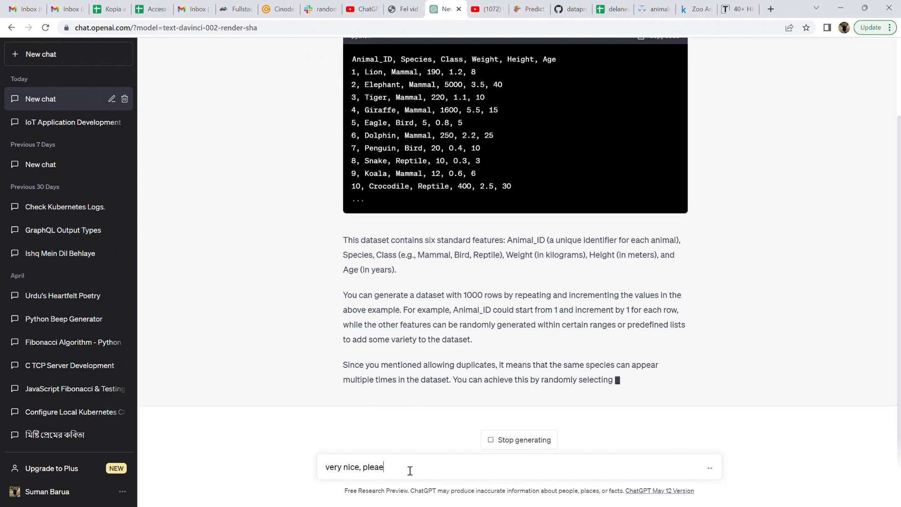
key(BackSpace)
text(se continu)
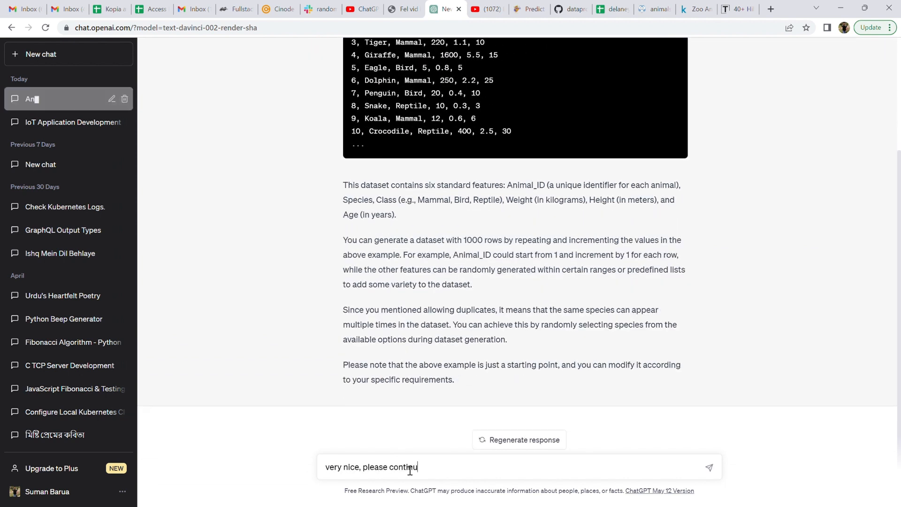
text(e..)
key(Return)
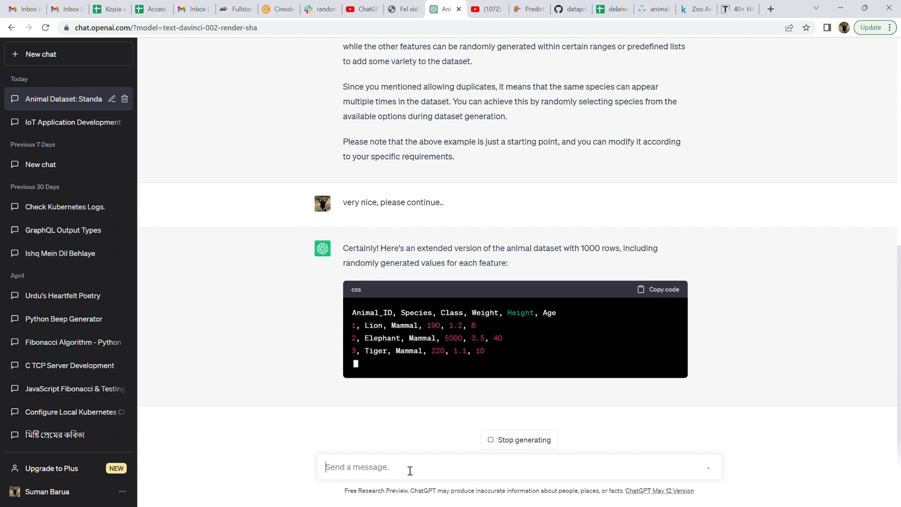
- Review the generated dataset rows and send another request asking ChatGPT to please continue
scroll(561, 283, up, 8)
scroll(561, 283, down, 8)
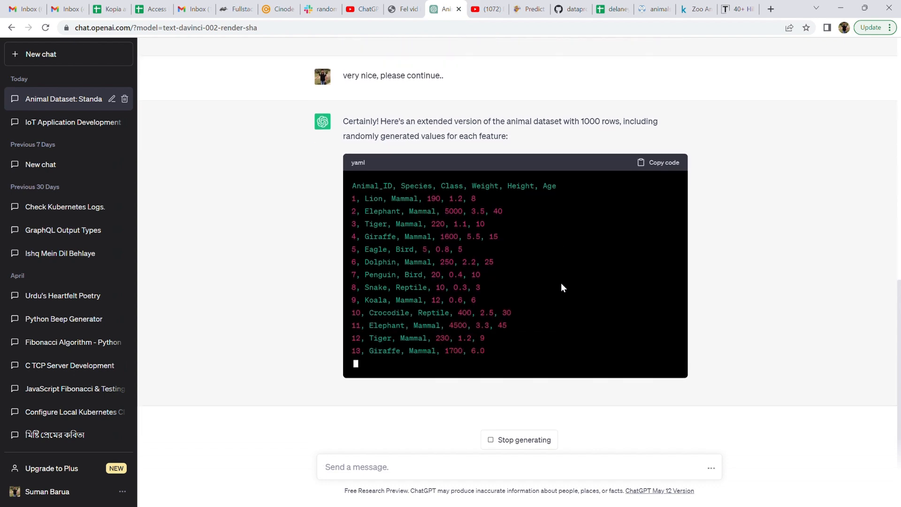
scroll(562, 286, up, 15)
scroll(562, 286, down, 9)
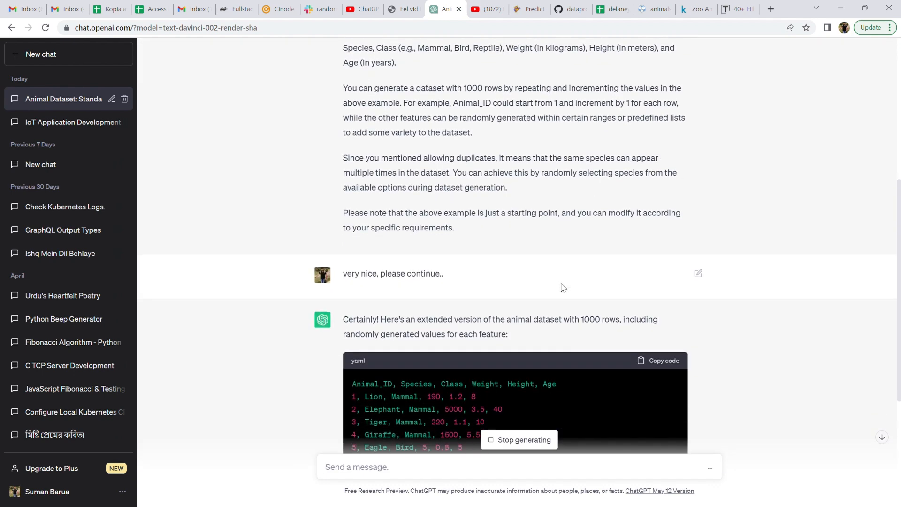
scroll(564, 287, down, 5)
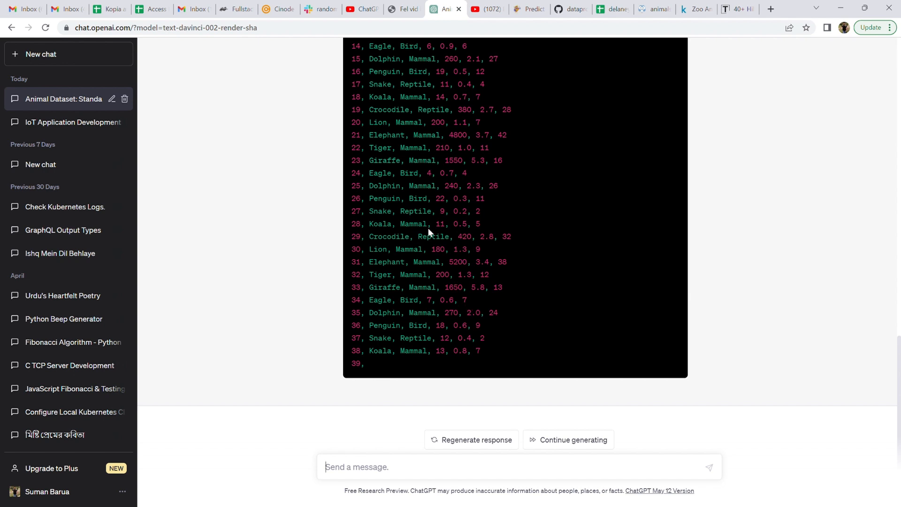
scroll(428, 230, up, 1)
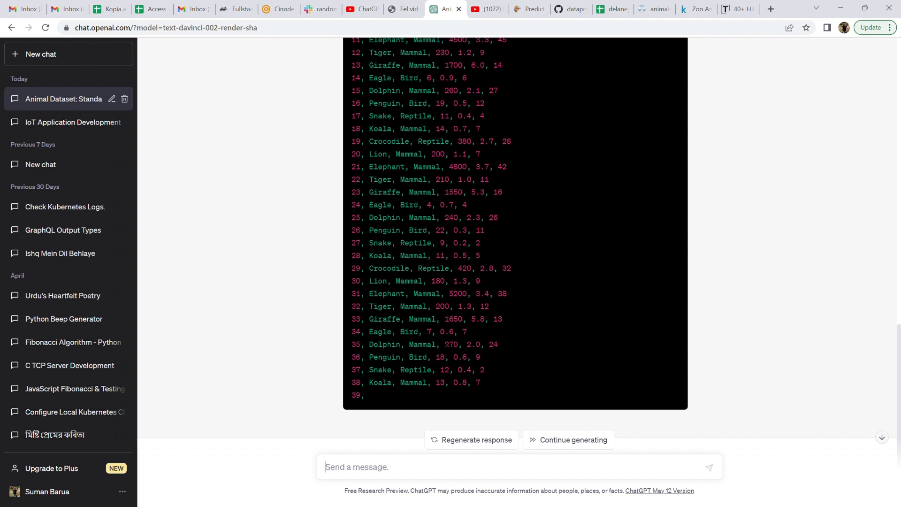
scroll(470, 234, down, 1)
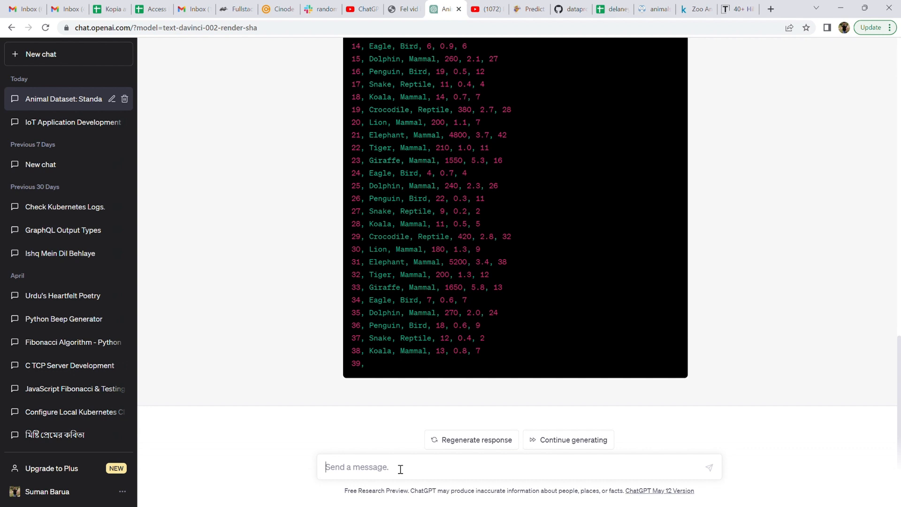
text(please continue)
key(Return)
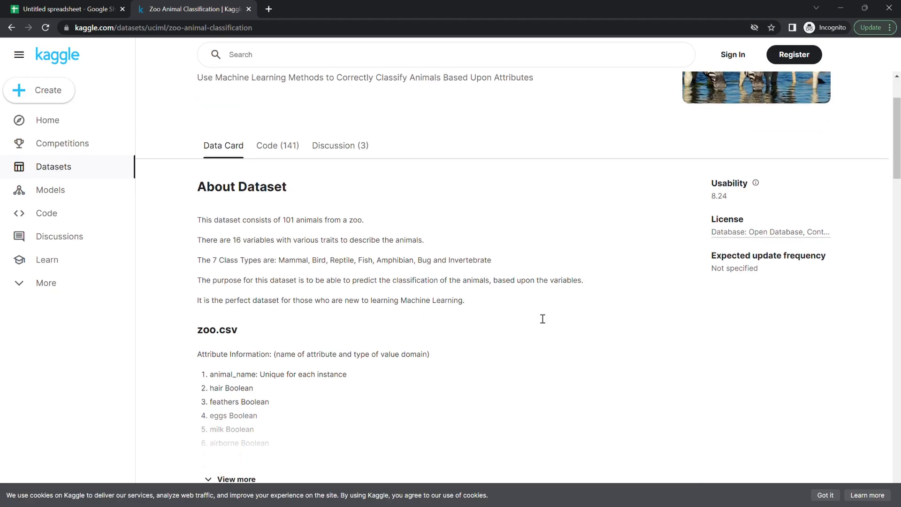
scroll(541, 318, up, 2)
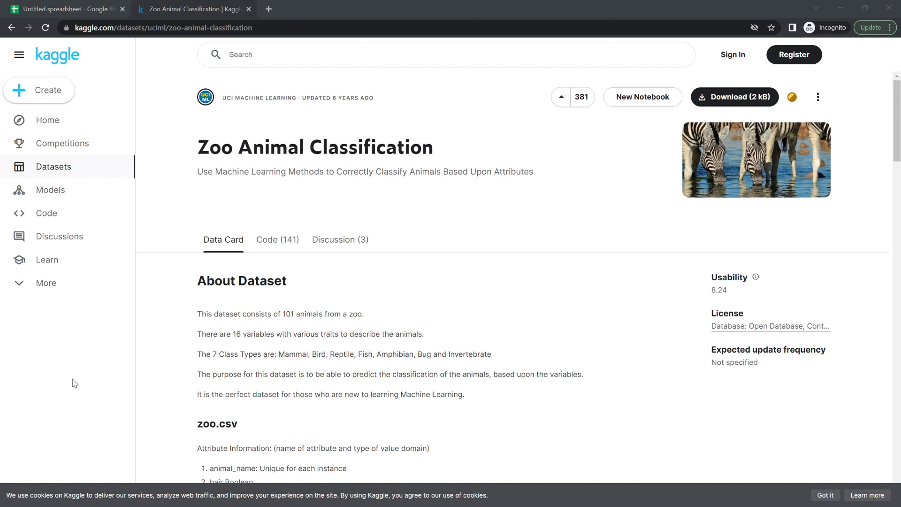
click(93, 13)
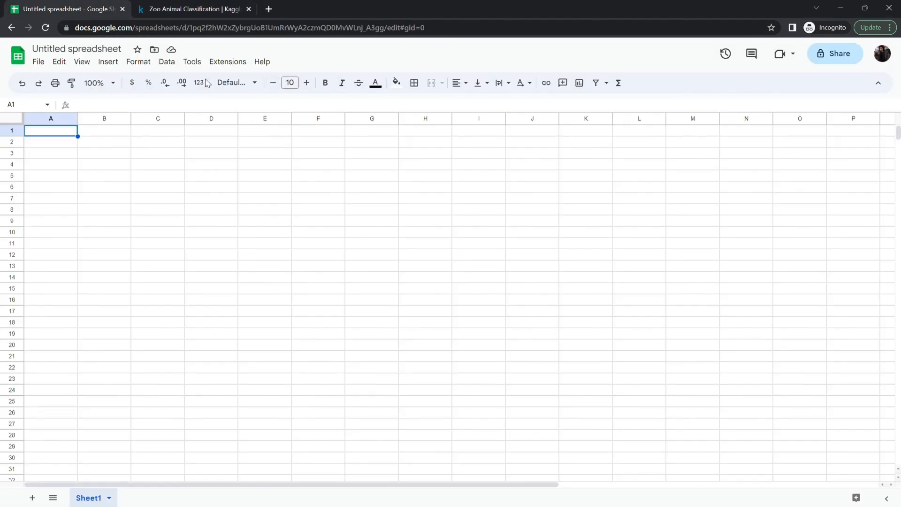
click(39, 61)
click(57, 95)
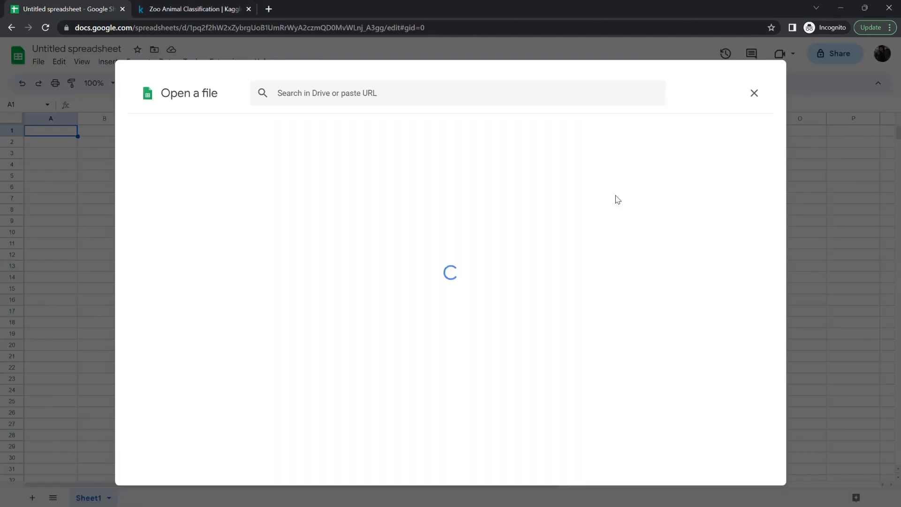
click(490, 126)
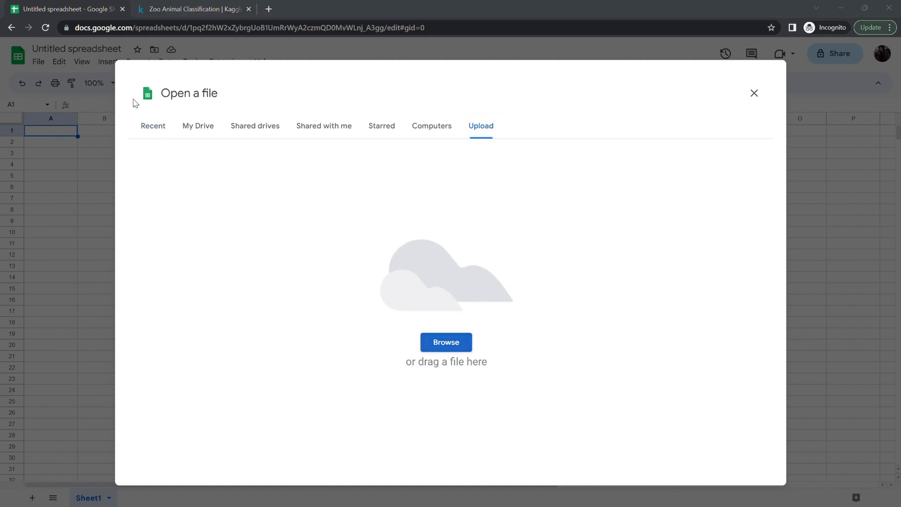
key(Return)
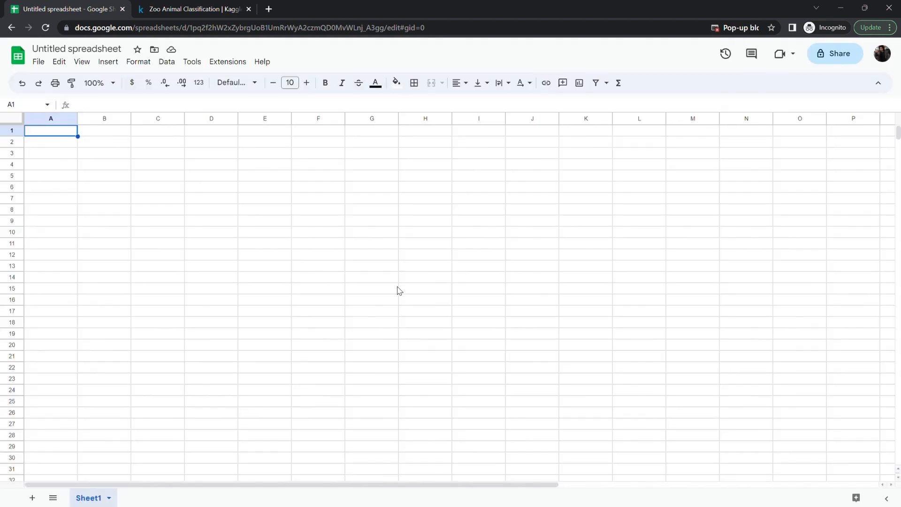
- Open the zoo-training spreadsheet from My Drive and close the untitled spreadsheet tab
click(39, 61)
click(57, 114)
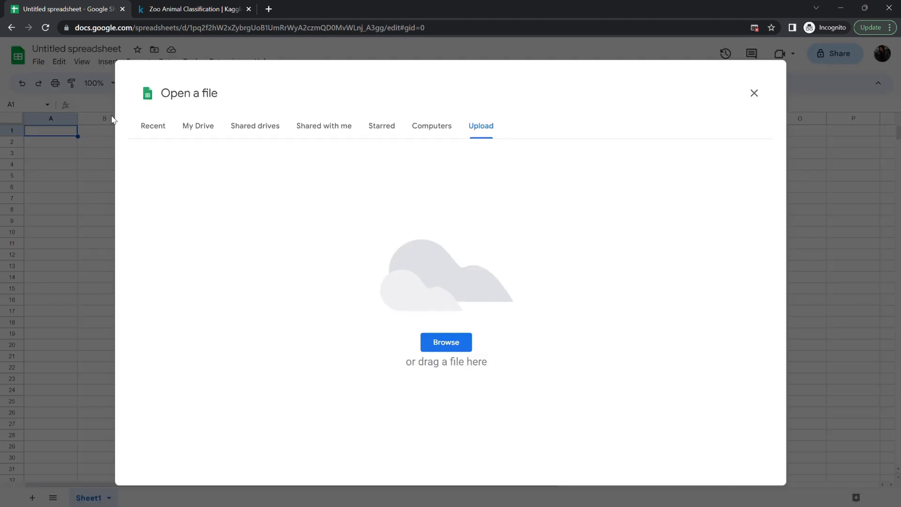
click(186, 130)
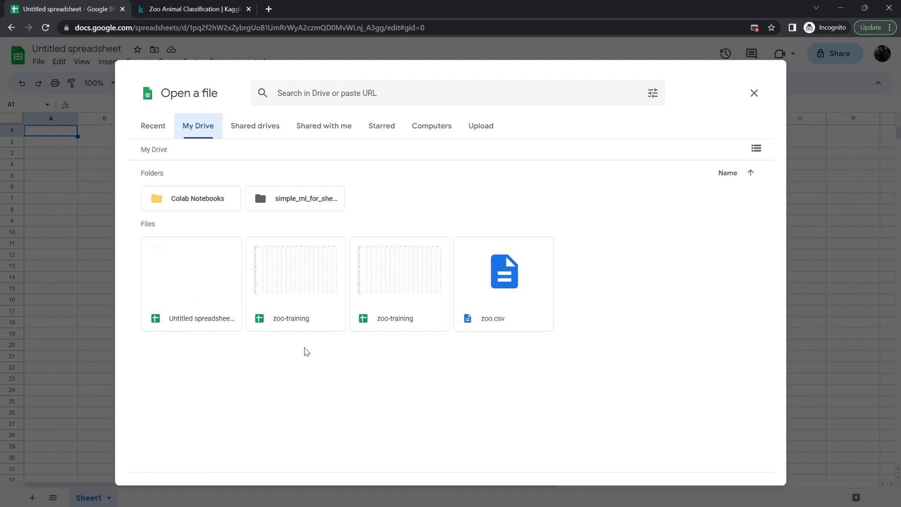
double_click(396, 308)
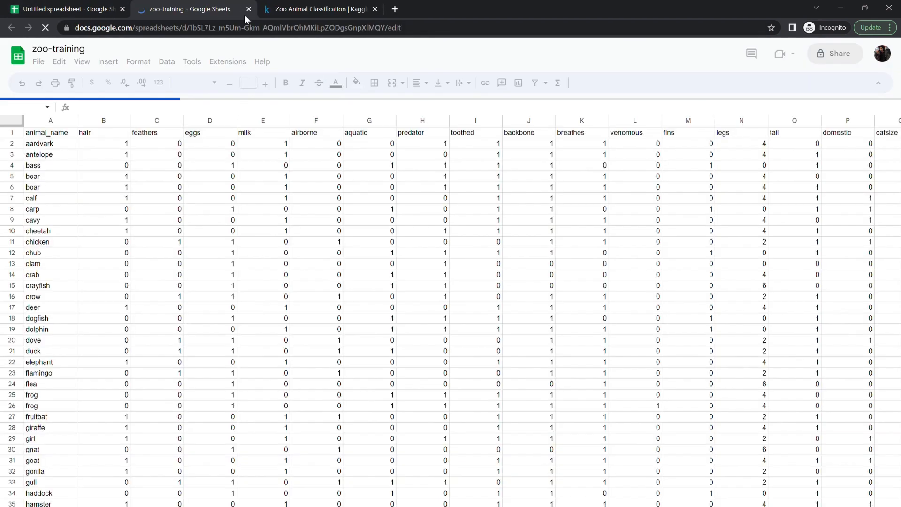
click(122, 9)
click(39, 64)
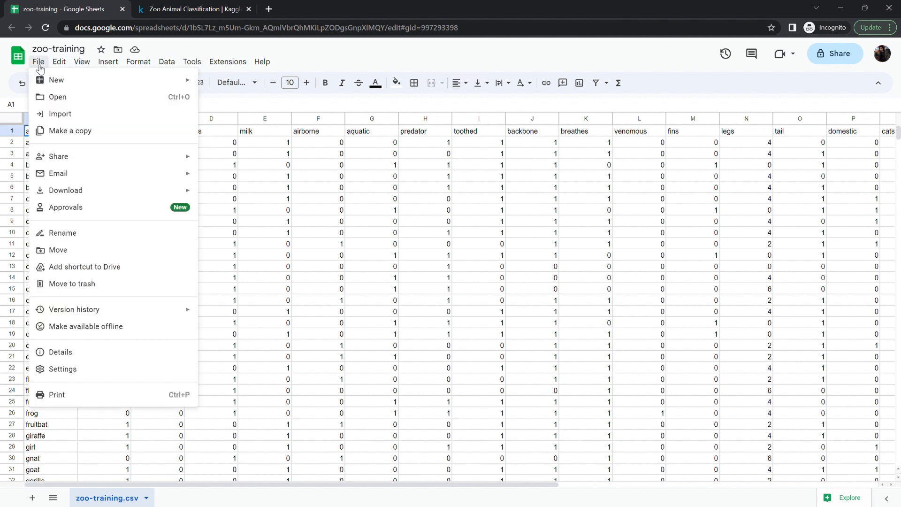
- Try twice to upload a file from the computer through the Open a file dialog
click(56, 97)
click(480, 125)
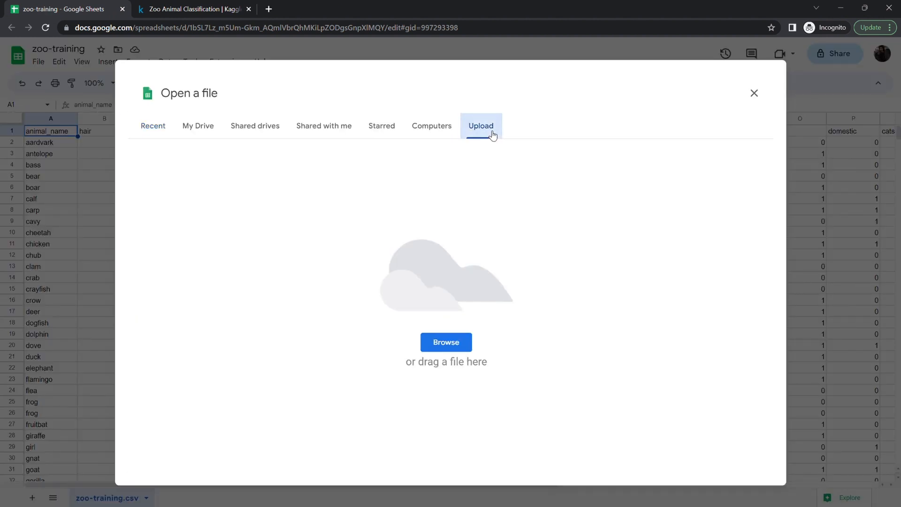
click(447, 347)
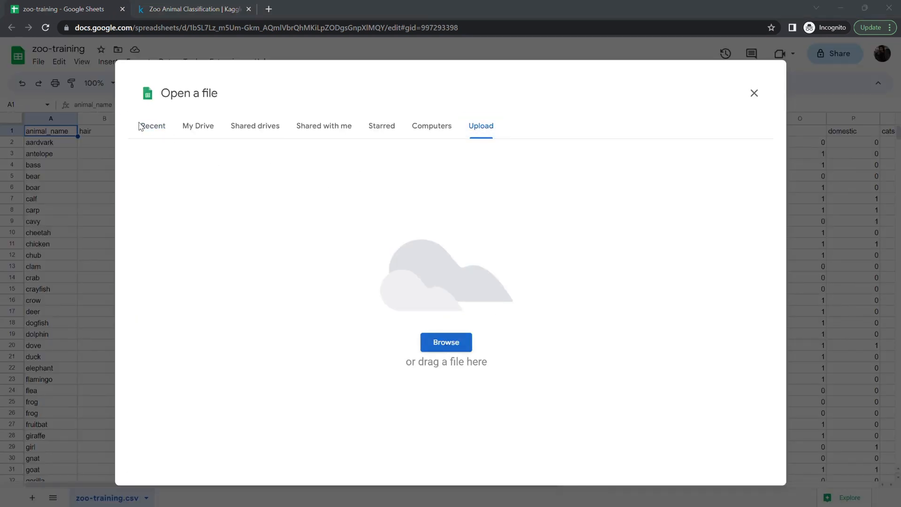
key(Return)
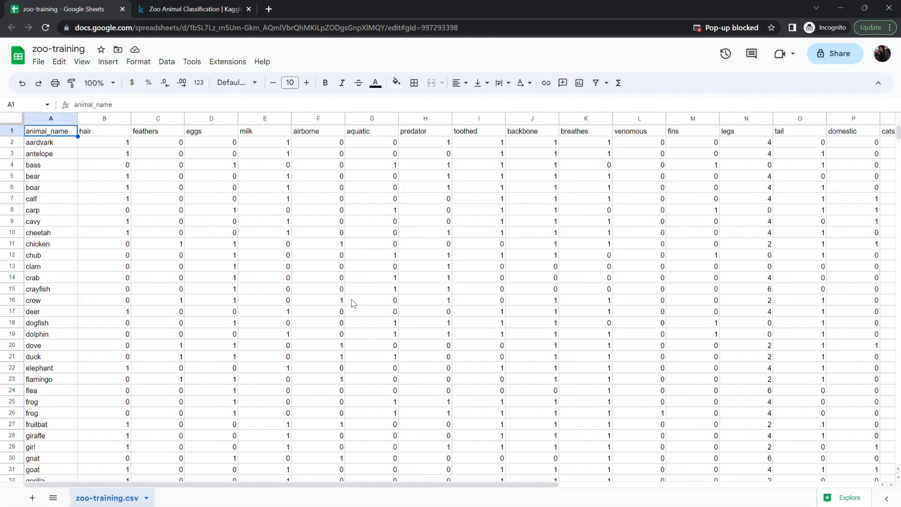
click(58, 62)
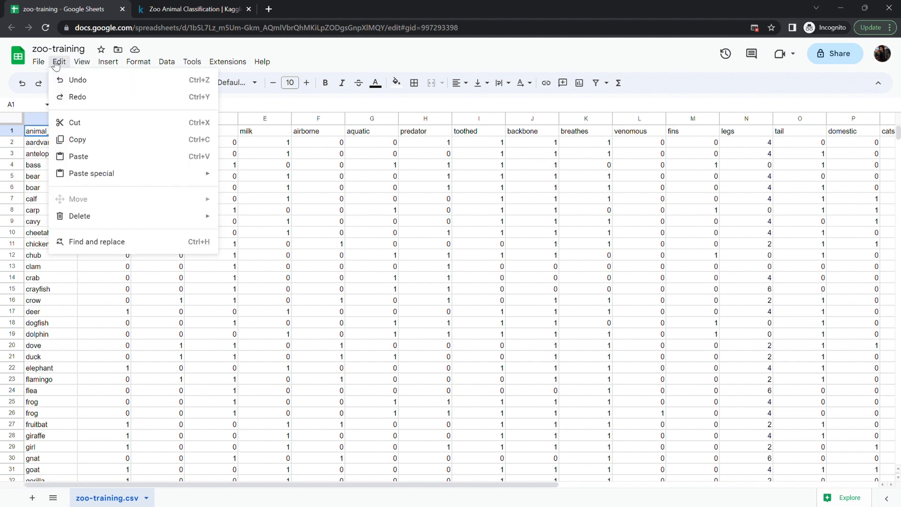
click(39, 63)
click(39, 64)
click(66, 97)
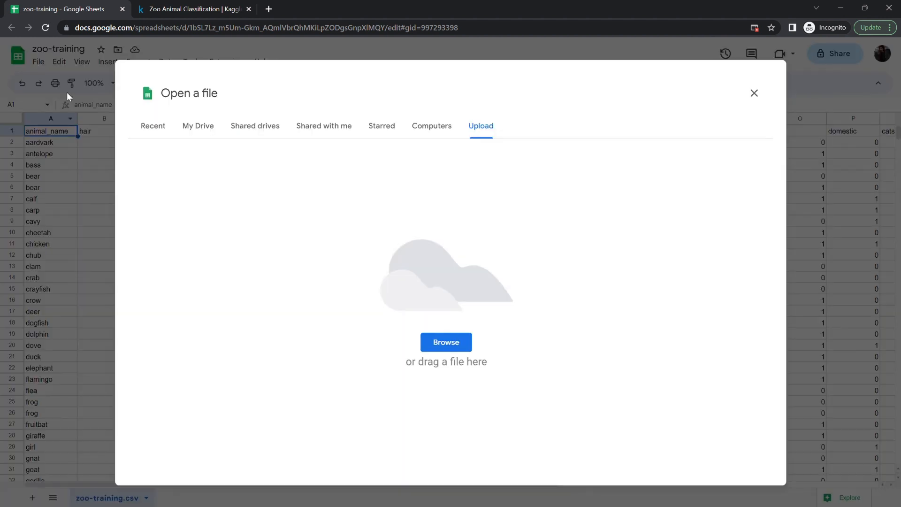
click(445, 342)
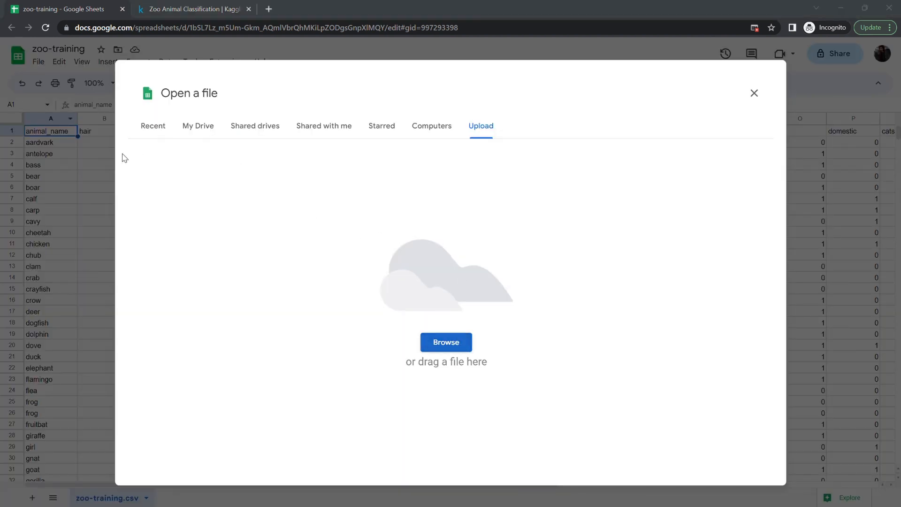
key(Return)
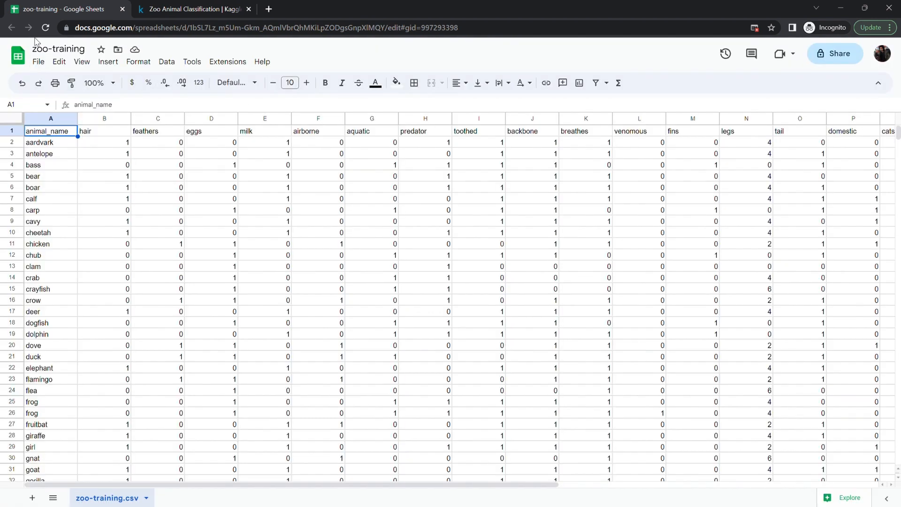
- Open the zoo-test spreadsheet from My Drive in a new tab
click(38, 62)
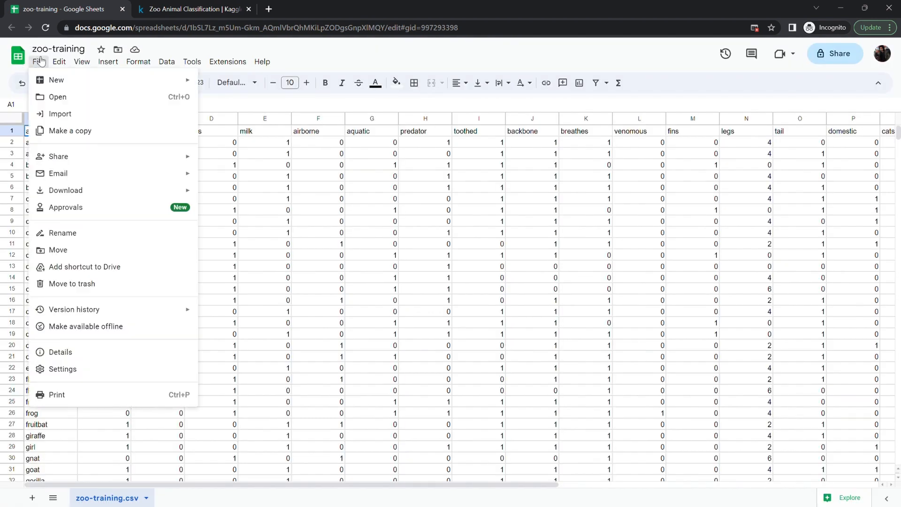
click(60, 96)
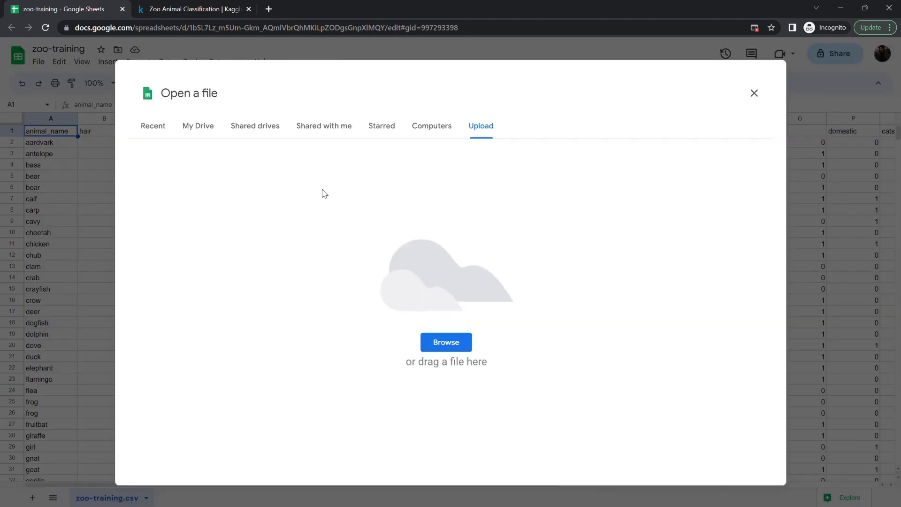
click(195, 127)
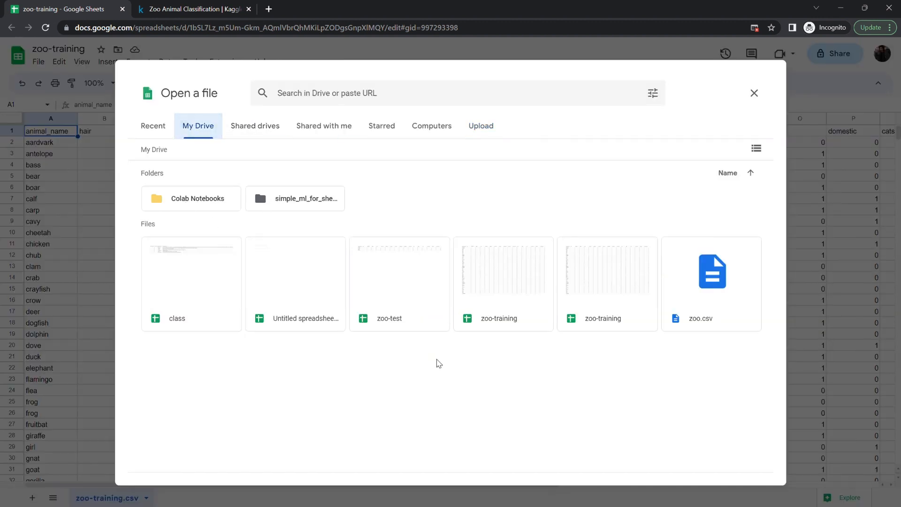
double_click(379, 301)
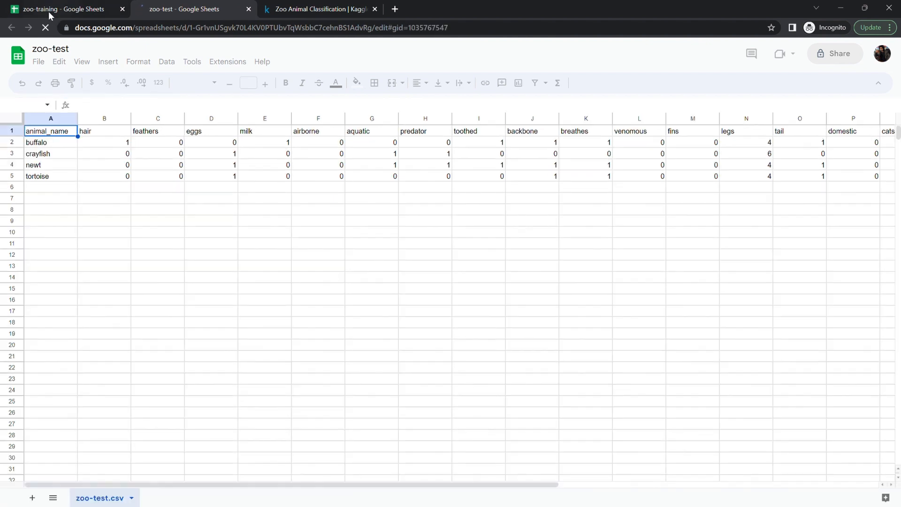
- Open the class spreadsheet from the recent files
click(38, 61)
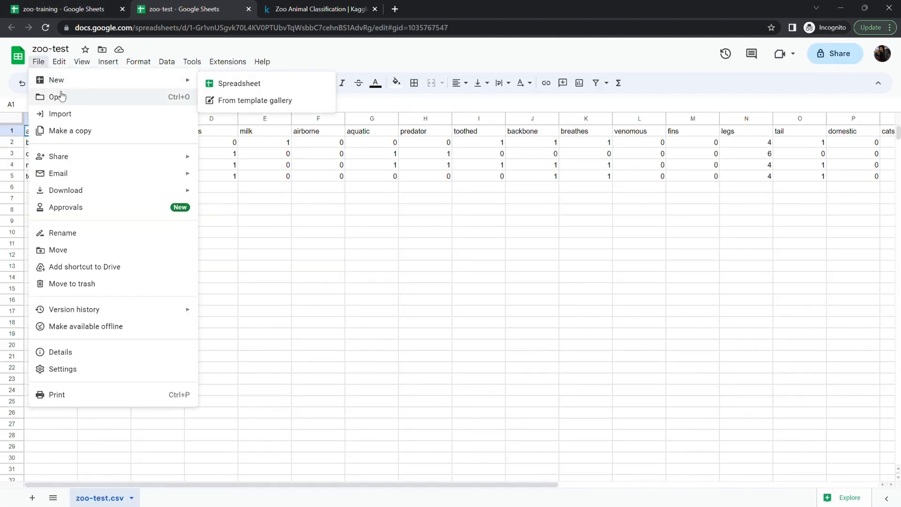
click(57, 97)
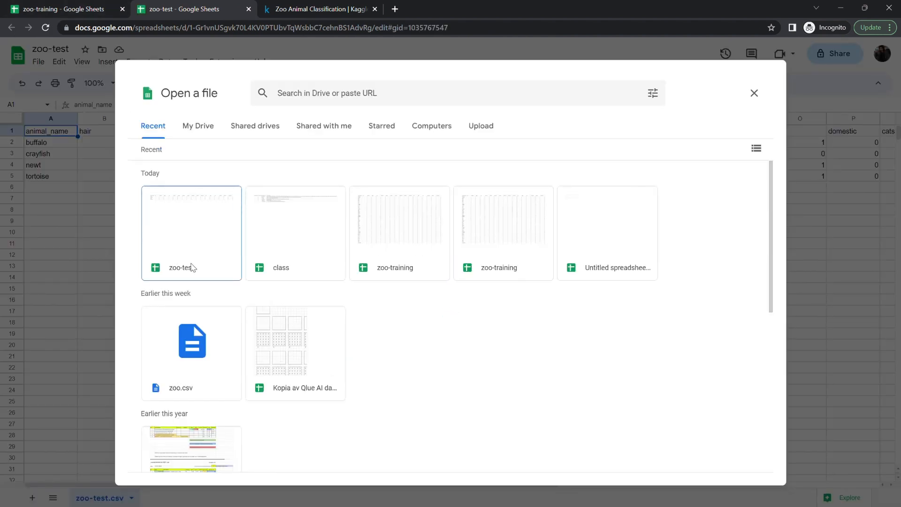
double_click(311, 233)
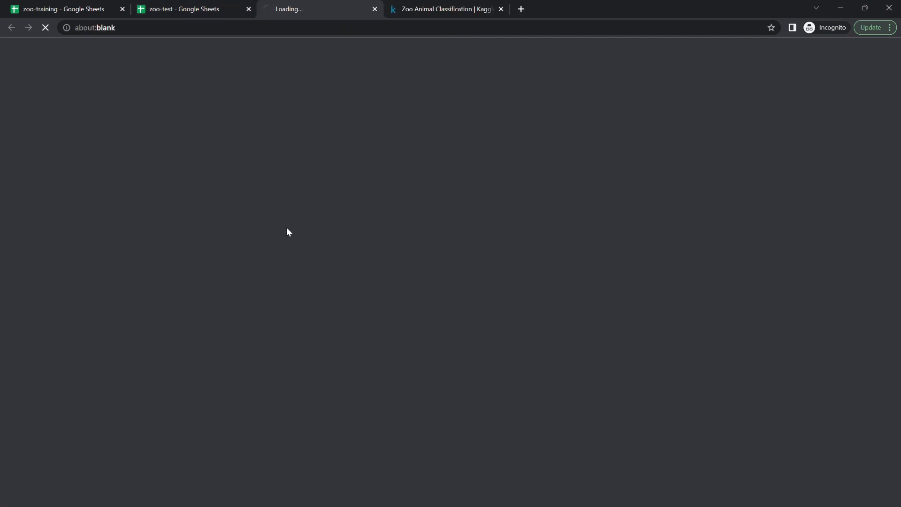
- Return to the zoo-training spreadsheet and make the header row bold
click(80, 12)
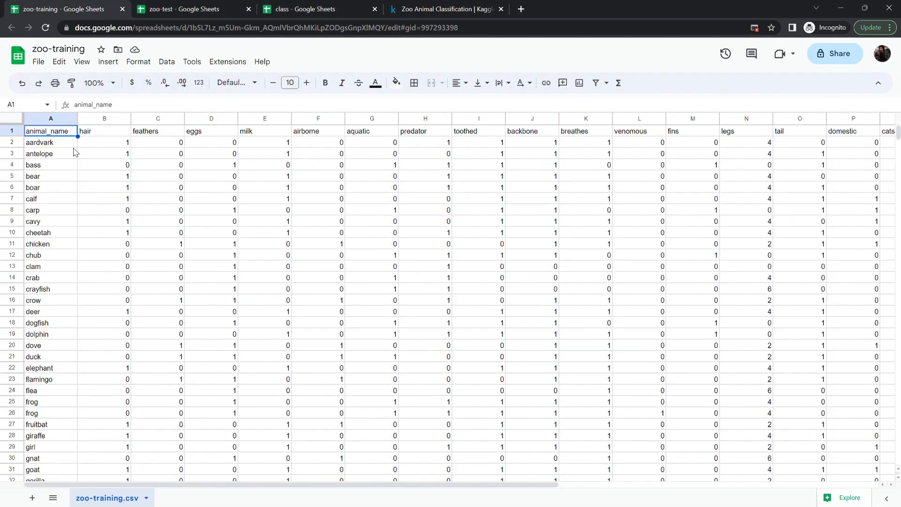
double_click(47, 134)
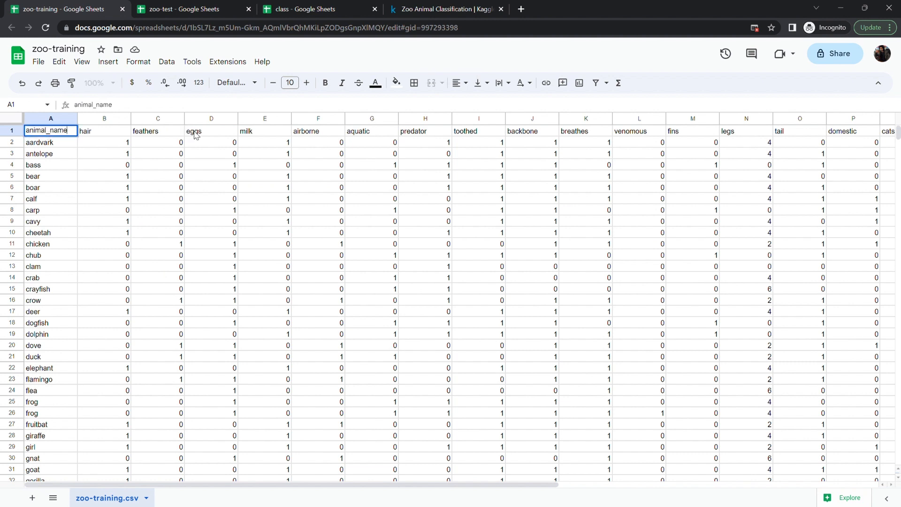
click(93, 136)
click(17, 133)
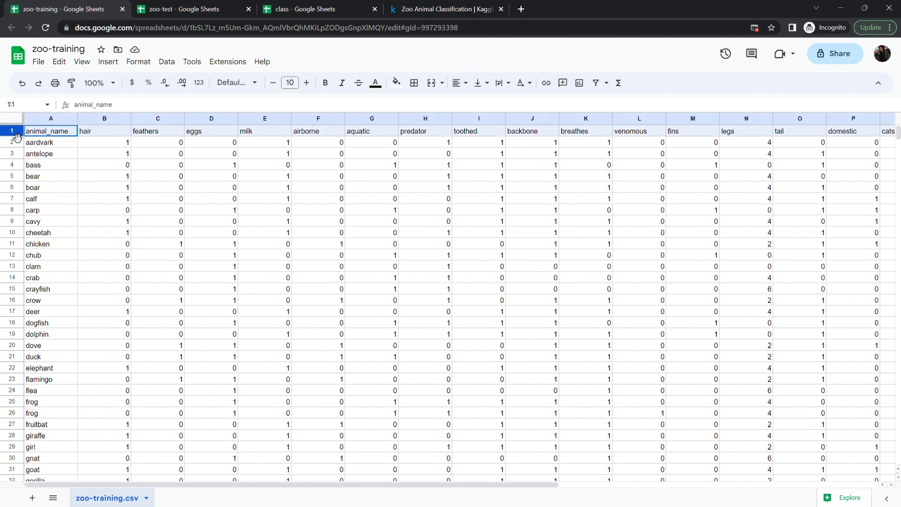
key(ctrl+b)
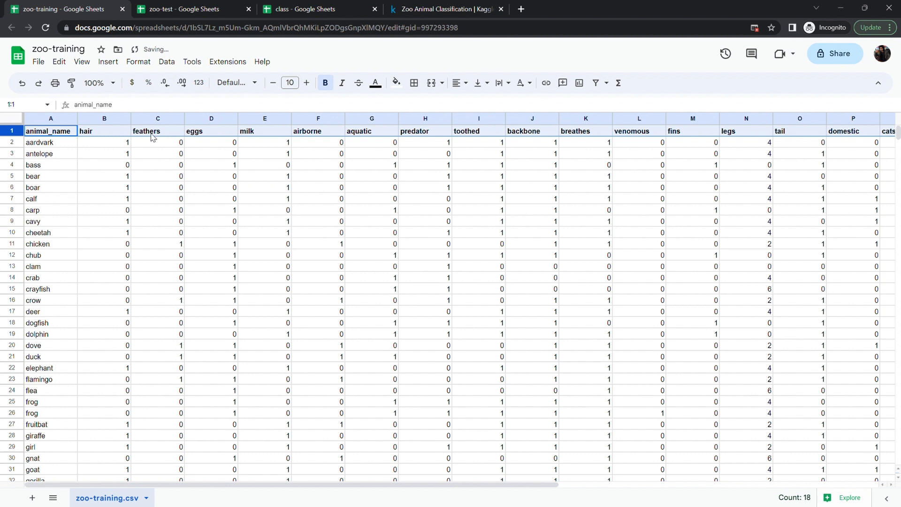
- Examine the animal rows and the class_type values in the zoo-training sheet
click(266, 244)
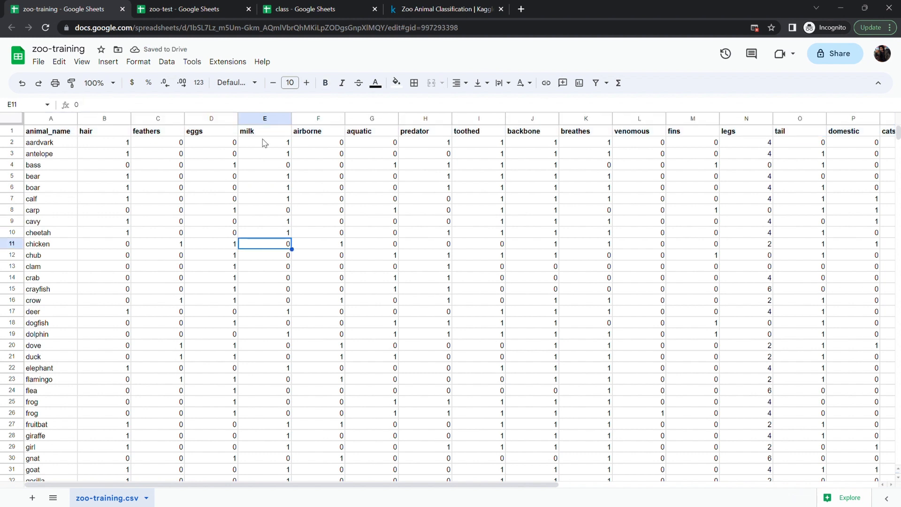
click(18, 156)
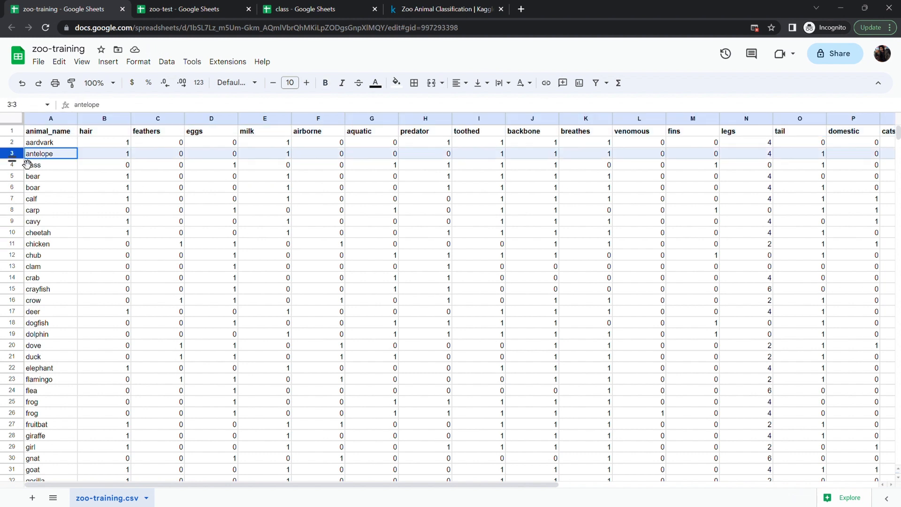
click(26, 165)
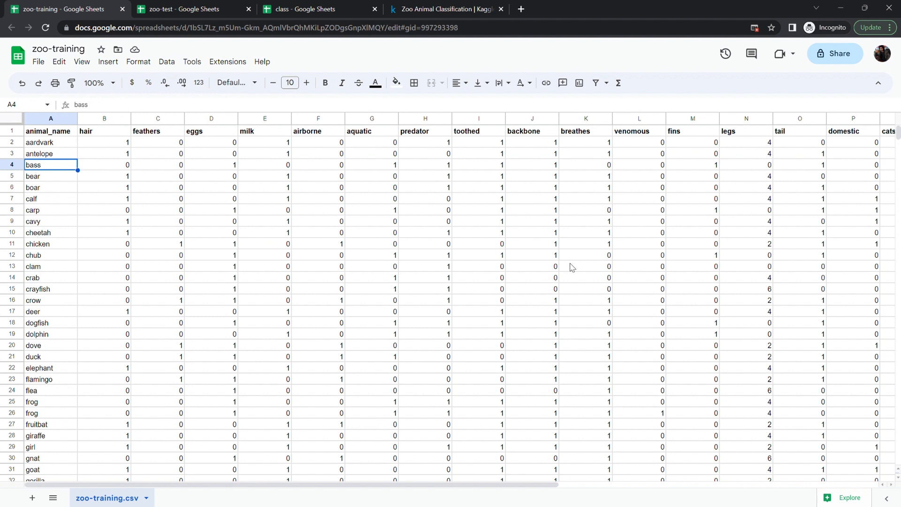
scroll(792, 223, right, 5)
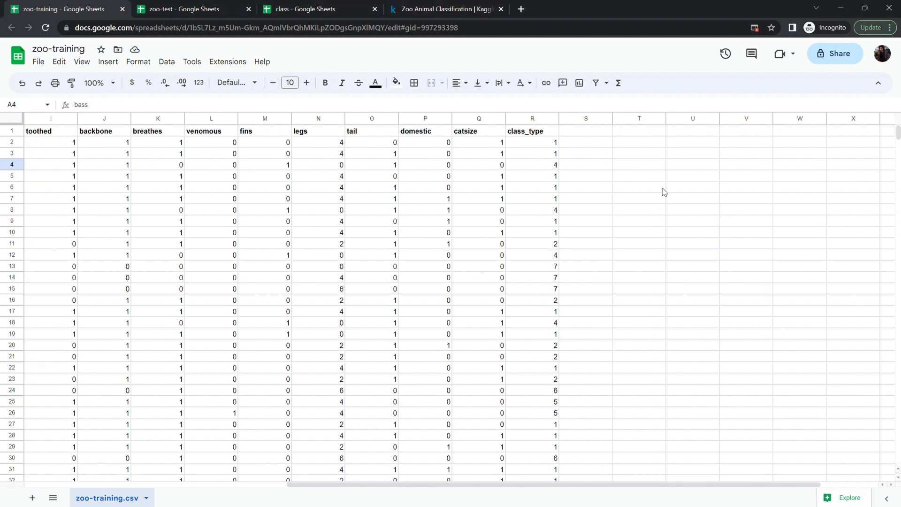
click(521, 133)
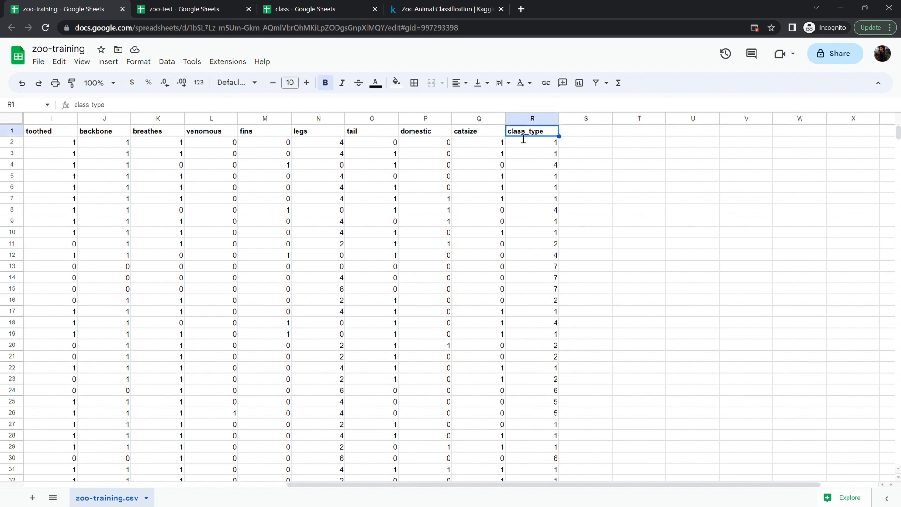
click(551, 142)
click(544, 154)
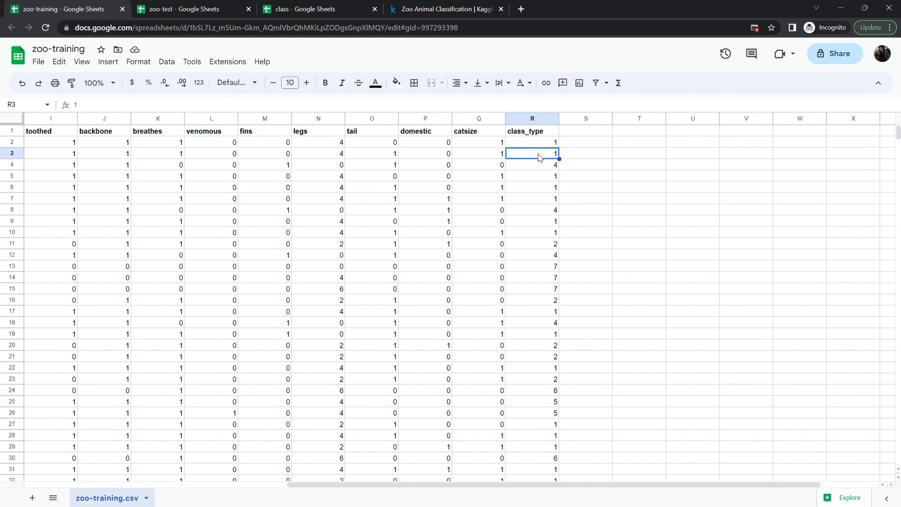
click(540, 178)
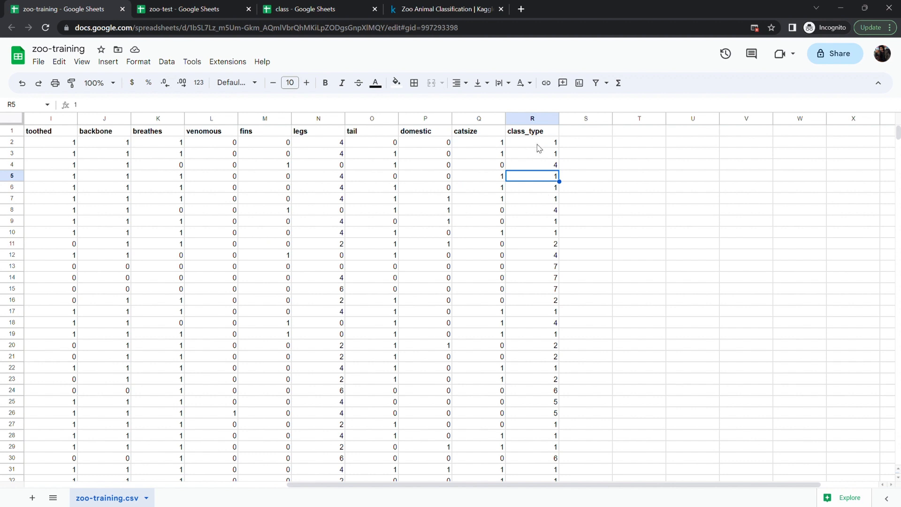
scroll(473, 197, left, 5)
scroll(382, 219, right, 4)
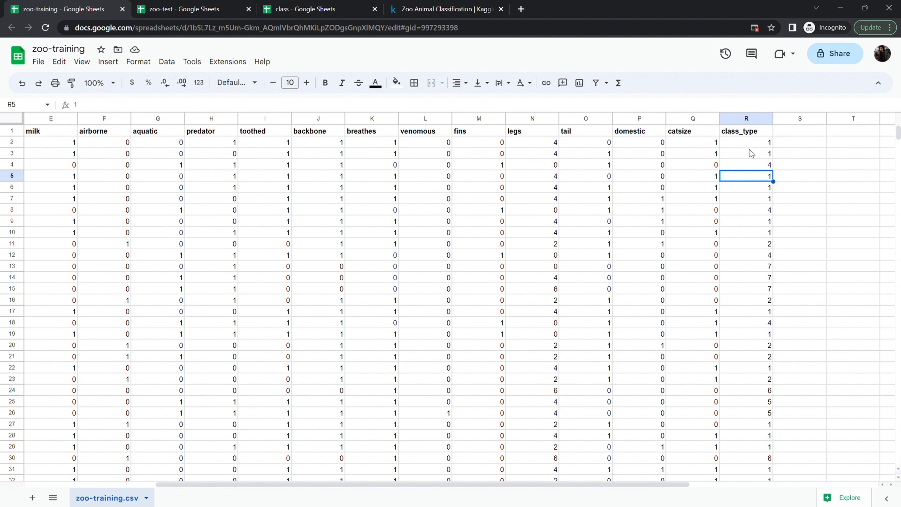
scroll(604, 228, left, 4)
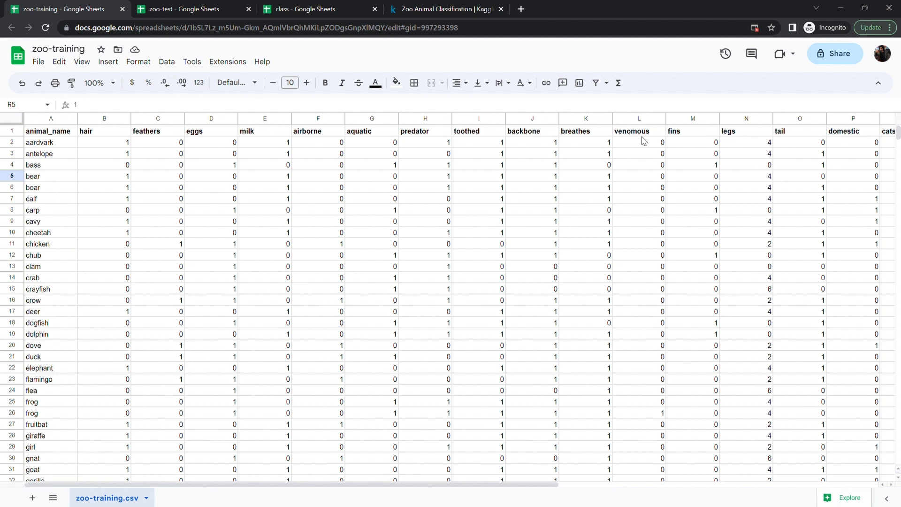
scroll(659, 230, right, 5)
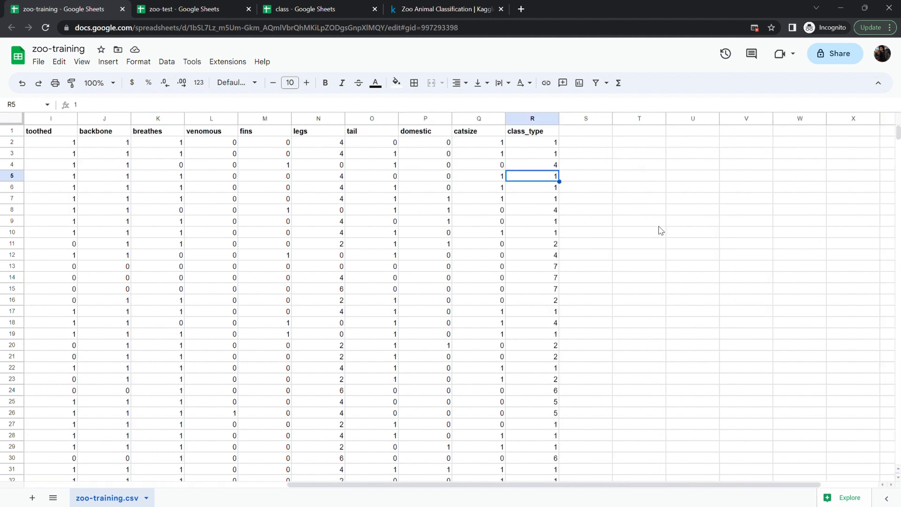
click(547, 232)
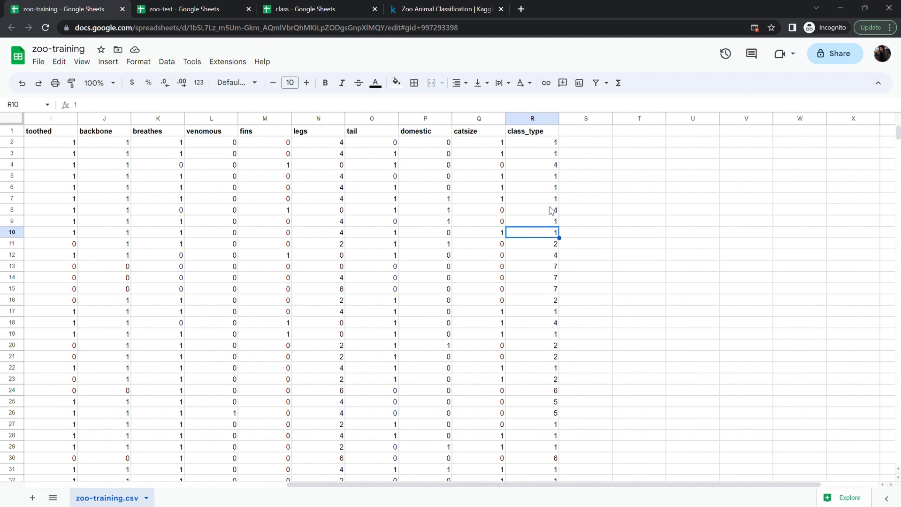
- Switch to the class spreadsheet and review how class numbers map to class types
click(291, 9)
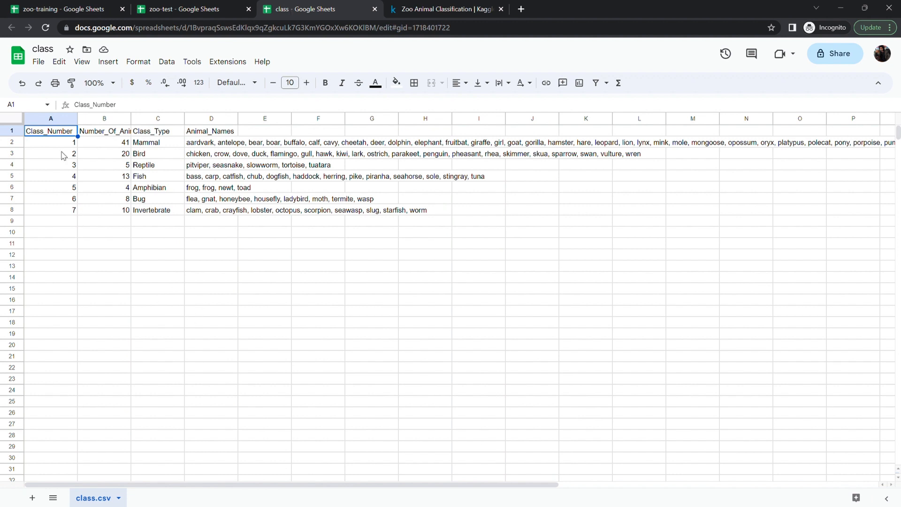
click(73, 144)
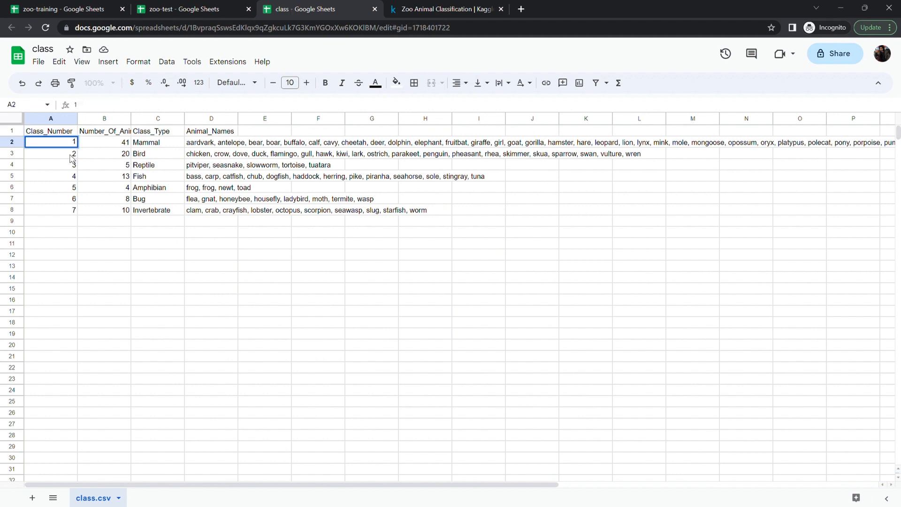
click(74, 155)
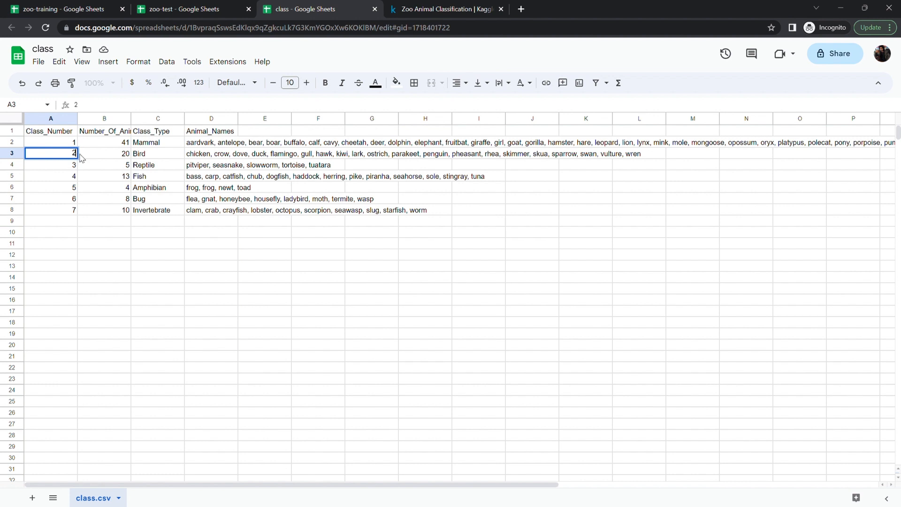
click(147, 155)
click(74, 143)
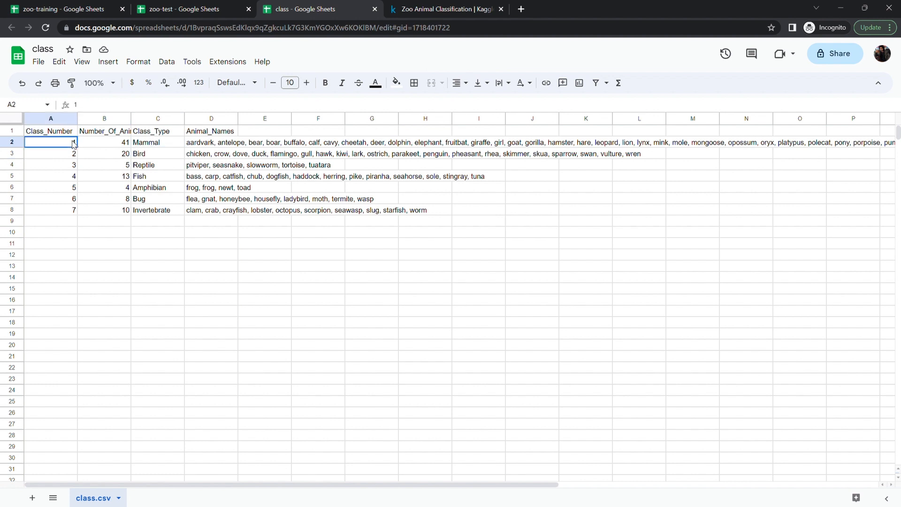
click(73, 143)
click(145, 144)
click(145, 143)
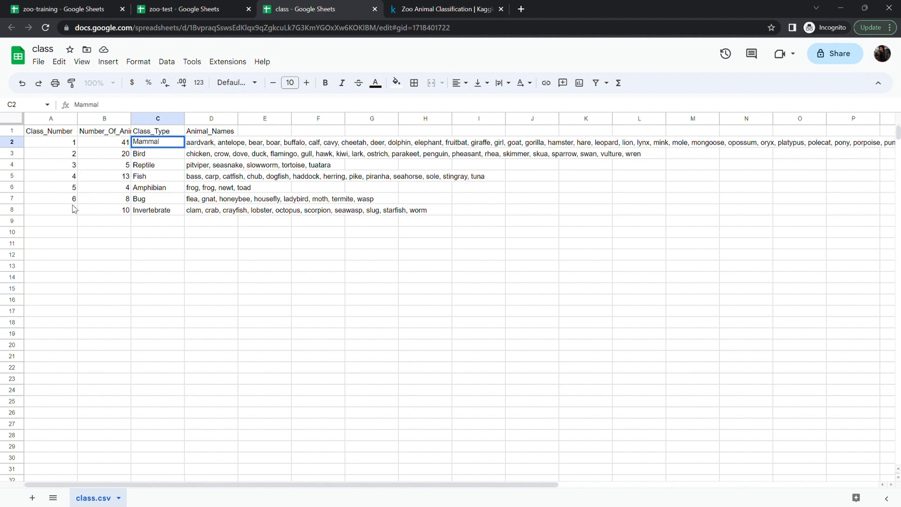
click(151, 214)
click(65, 213)
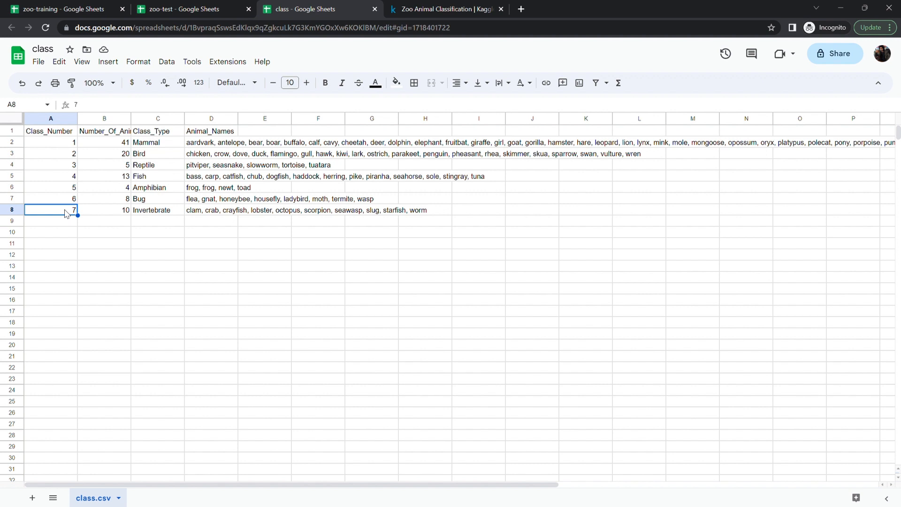
- Examine the class types in the class sheet, then the feature columns of the zoo-training sheet
click(144, 146)
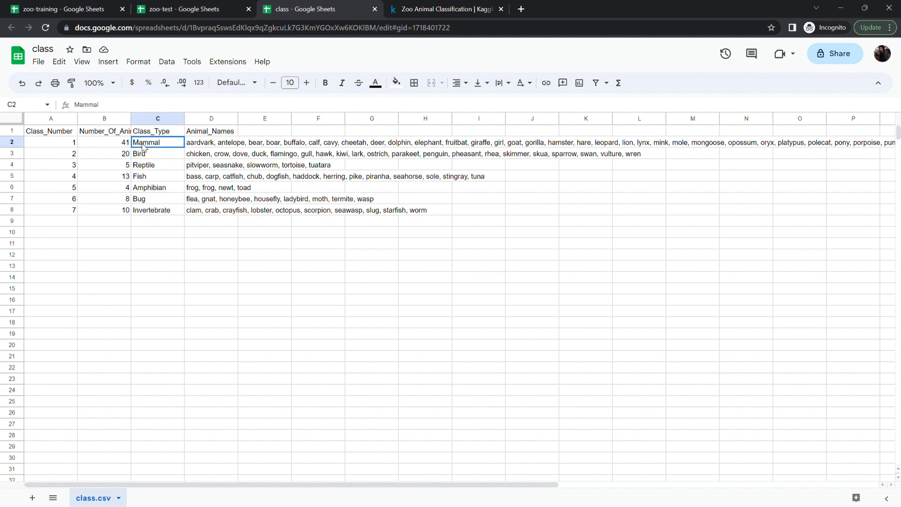
click(201, 144)
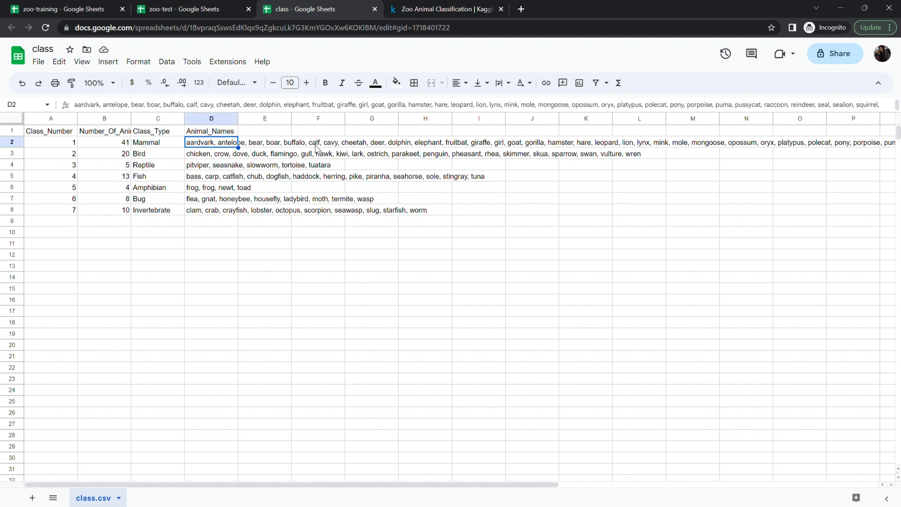
click(142, 158)
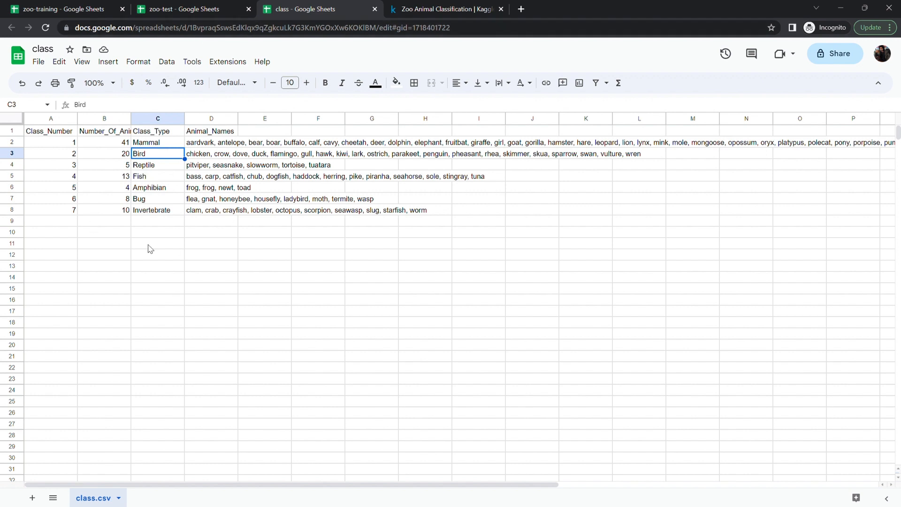
click(60, 9)
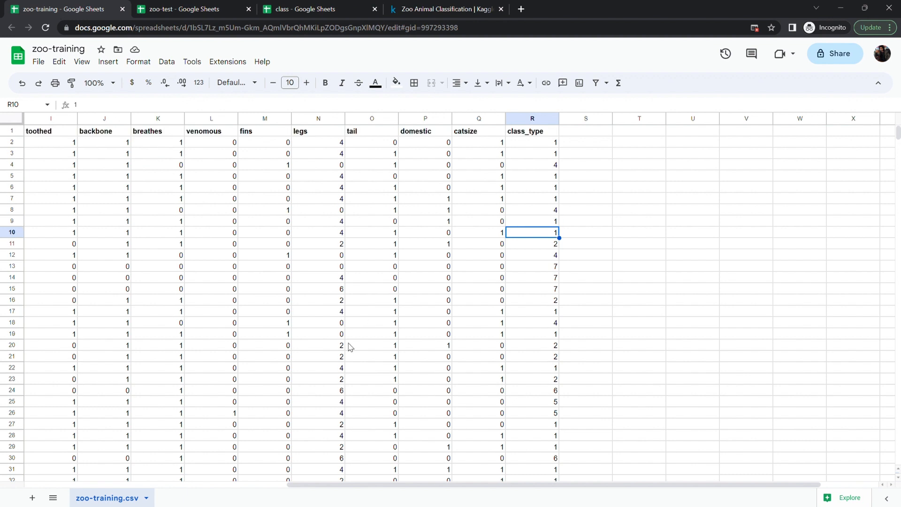
scroll(191, 318, left, 8)
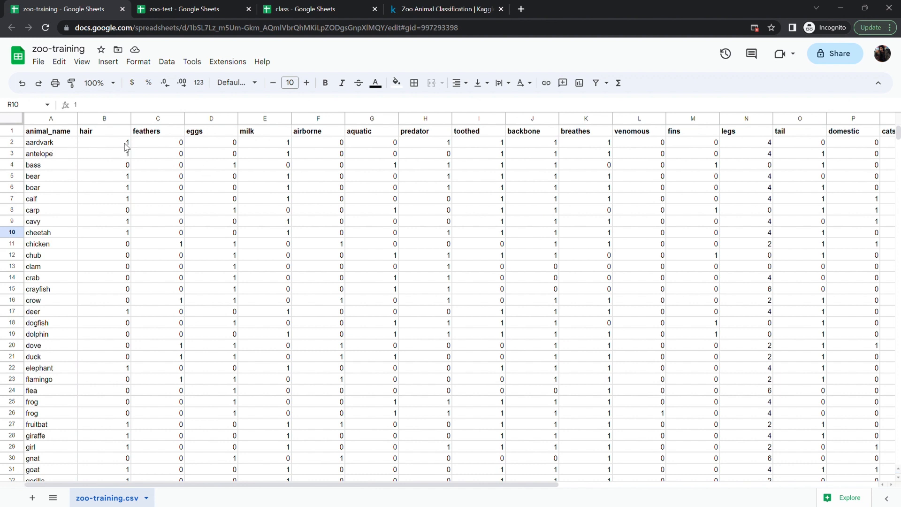
double_click(121, 169)
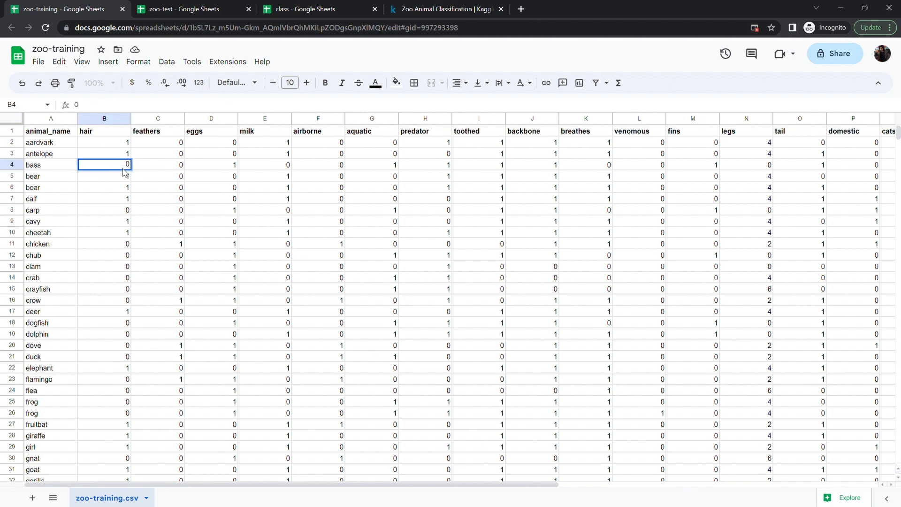
click(222, 145)
click(278, 142)
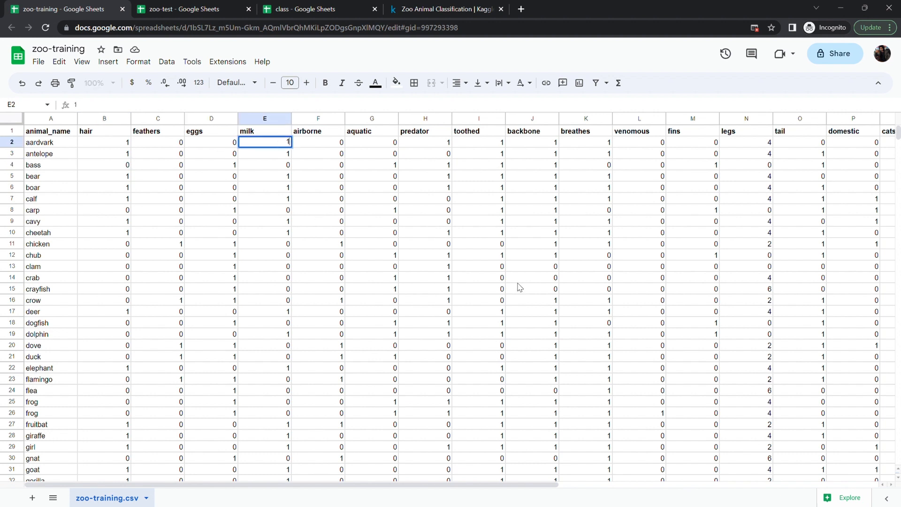
scroll(520, 288, right, 5)
scroll(519, 287, left, 5)
- Compare the zoo-test, zoo-training and class spreadsheets by switching between their tabs and scrolling the data
click(187, 10)
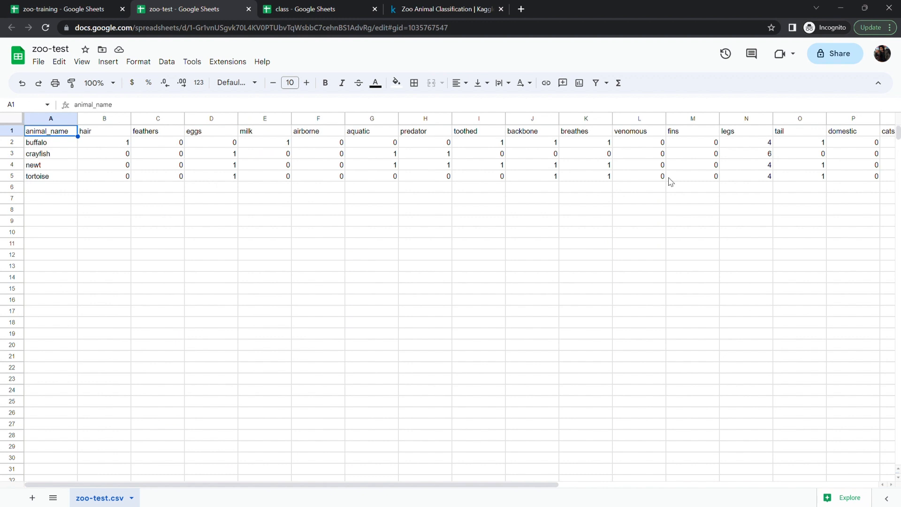
click(94, 10)
scroll(186, 276, down, 18)
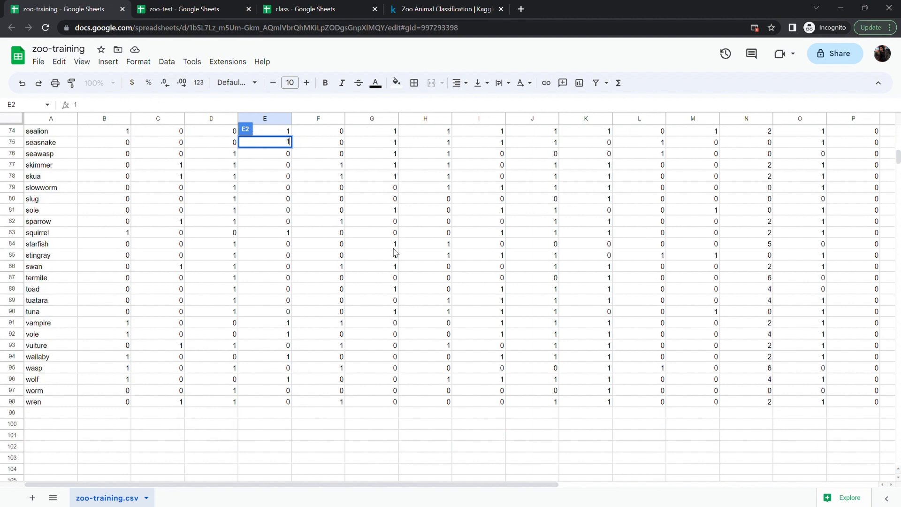
scroll(333, 261, up, 6)
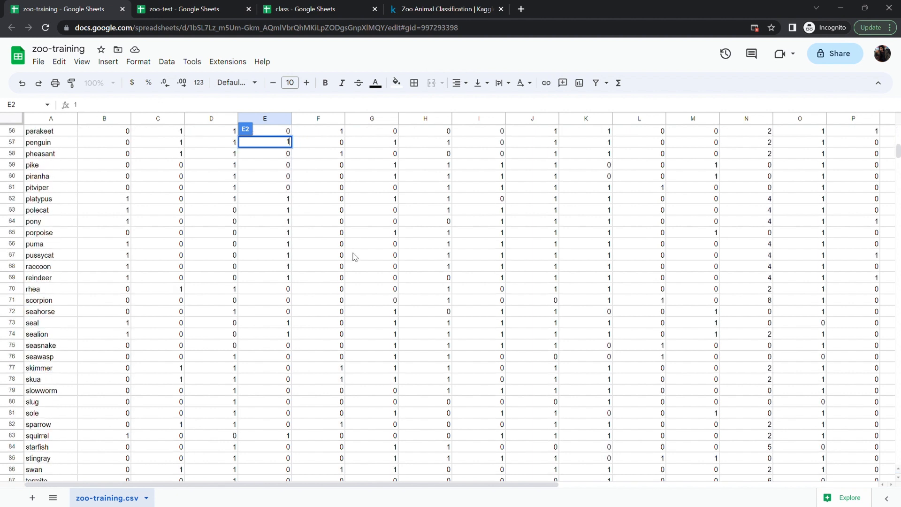
click(311, 256)
click(200, 10)
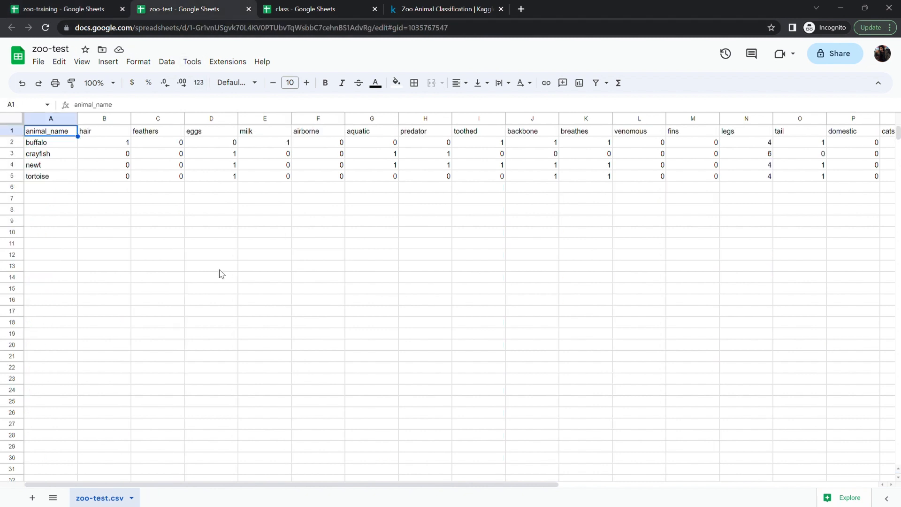
click(219, 288)
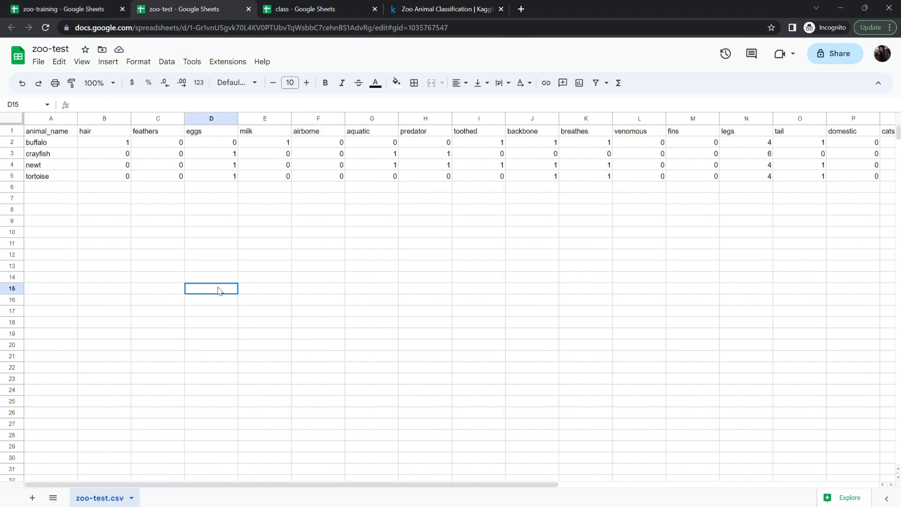
click(287, 9)
click(121, 254)
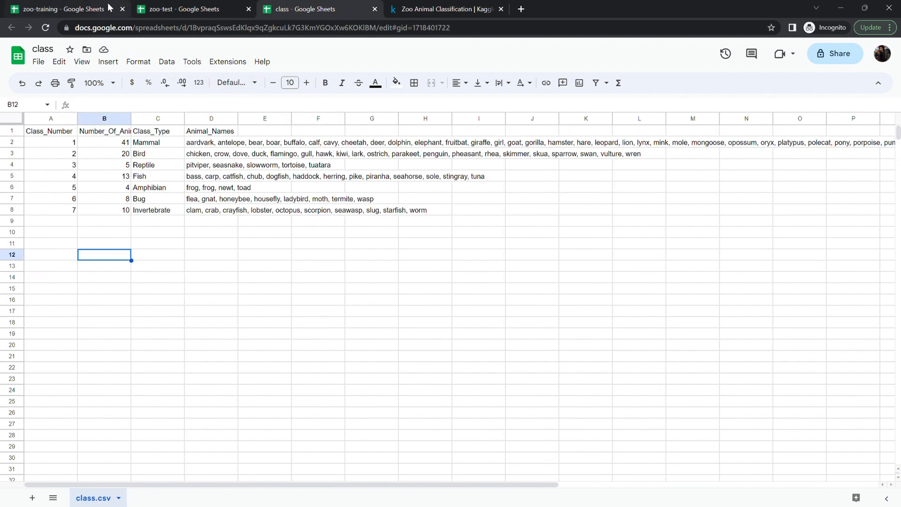
click(82, 10)
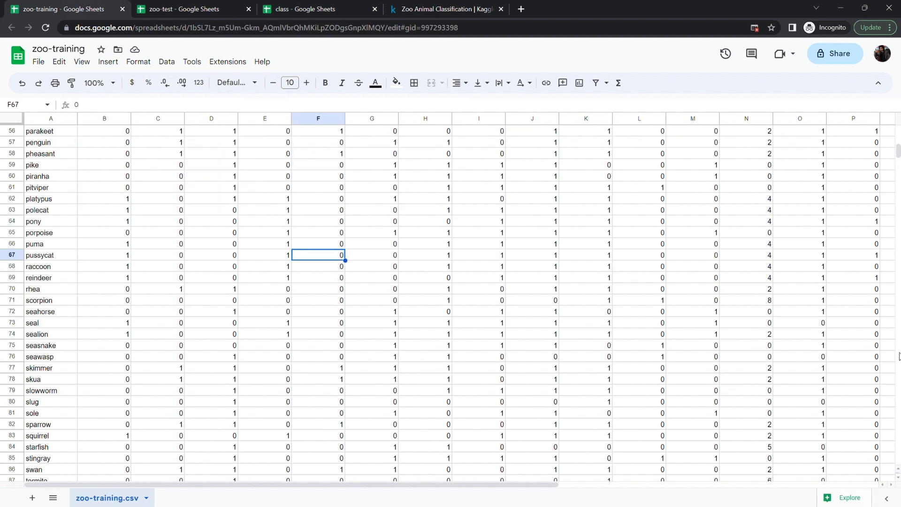
scroll(894, 348, right, 3)
scroll(894, 348, left, 3)
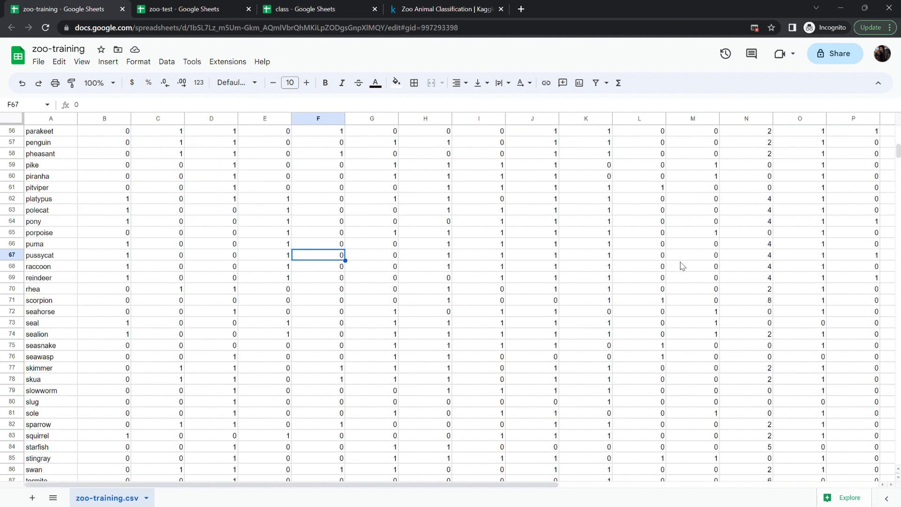
- Launch the Simple ML for Sheets add-on and expand its advanced tasks
click(220, 64)
mouse_move(272, 166)
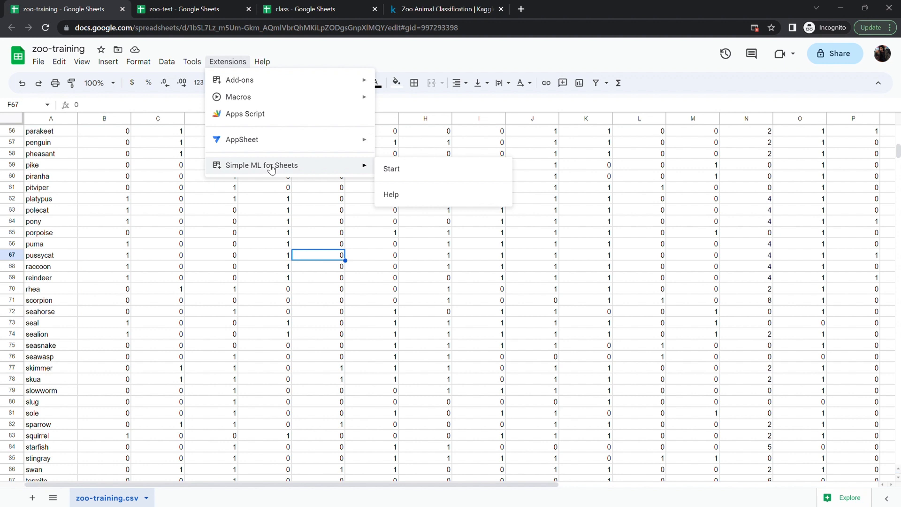
click(403, 173)
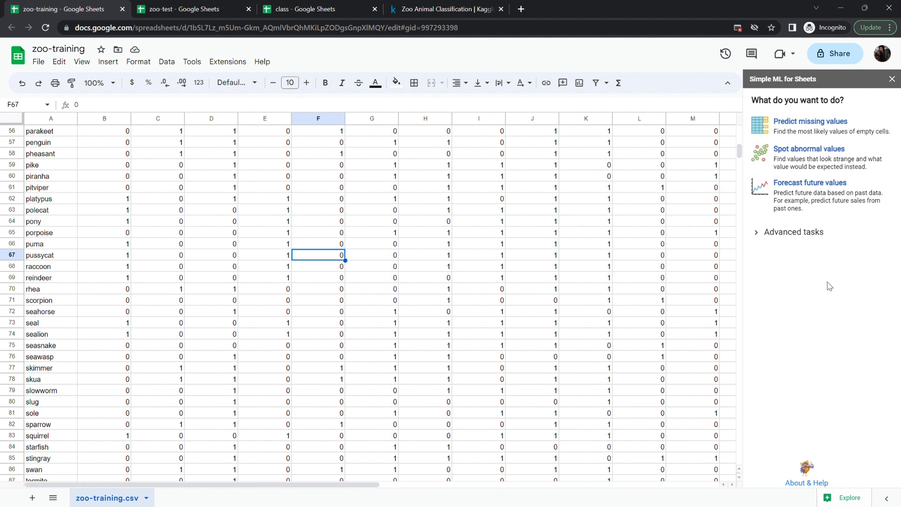
click(758, 234)
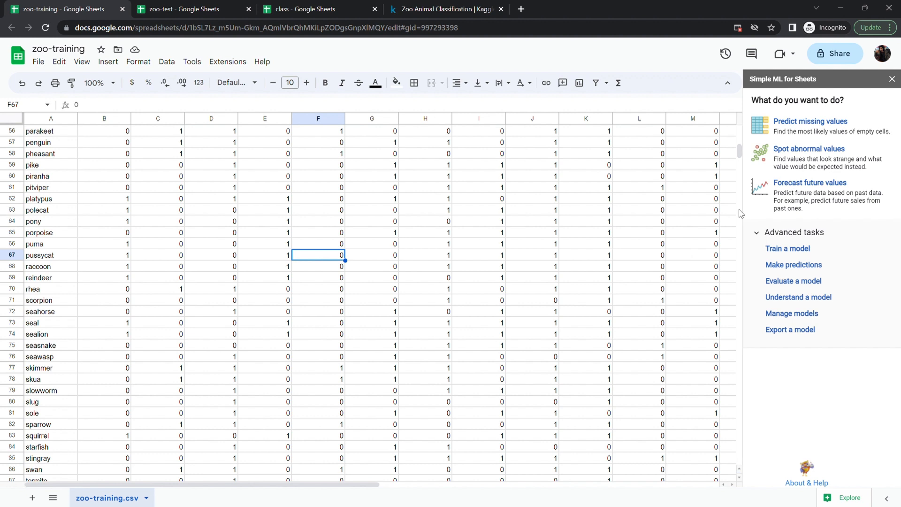
- Clear the class_type values in rows 8 and 15 of the zoo-training sheet
scroll(640, 258, right, 8)
scroll(553, 262, up, 14)
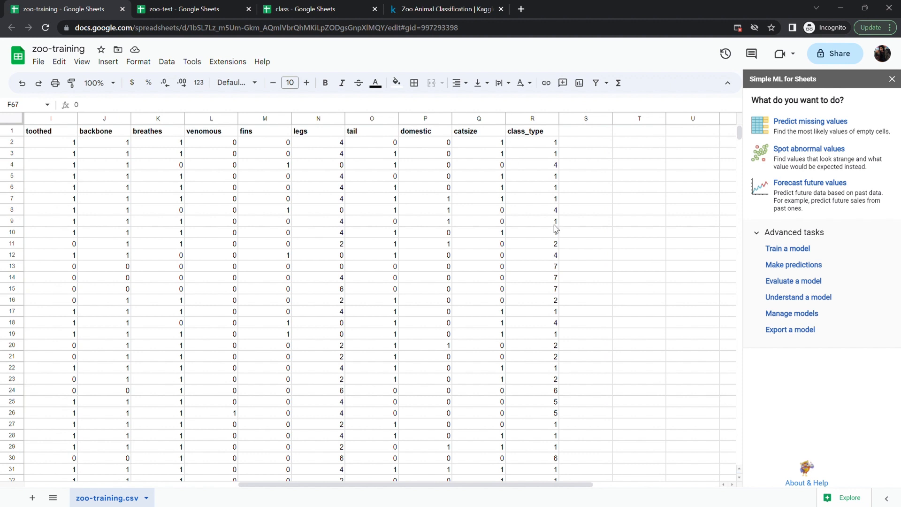
scroll(538, 312, down, 20)
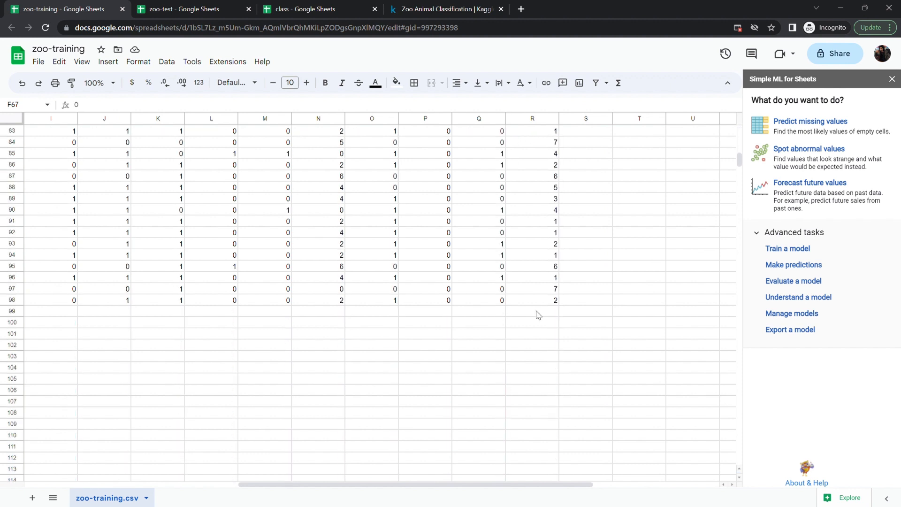
scroll(538, 312, up, 20)
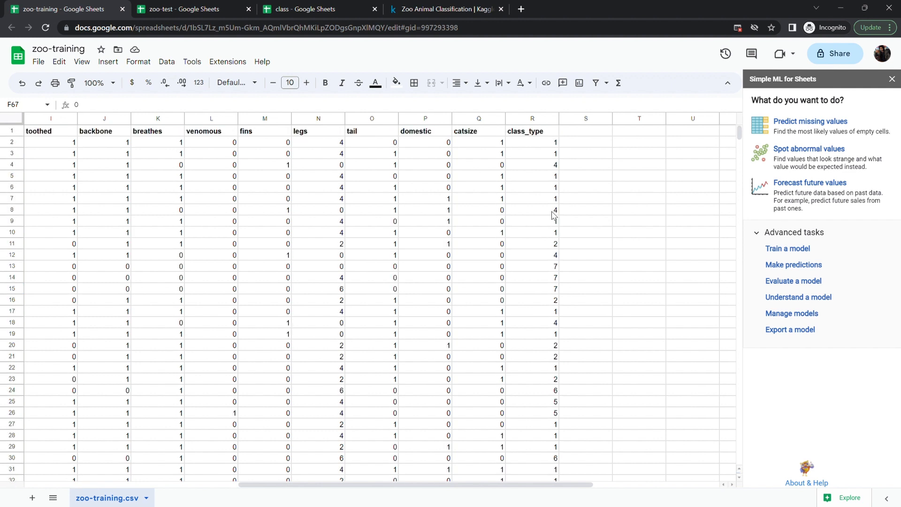
click(554, 213)
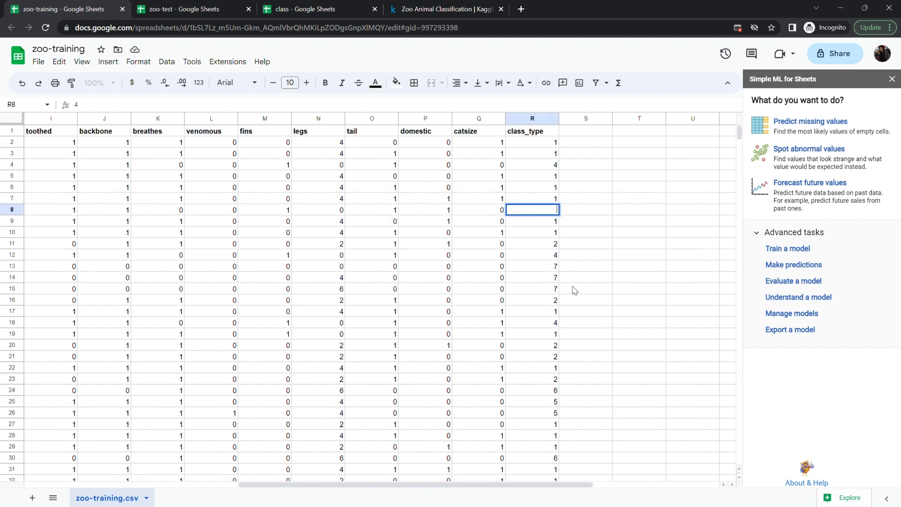
click(555, 290)
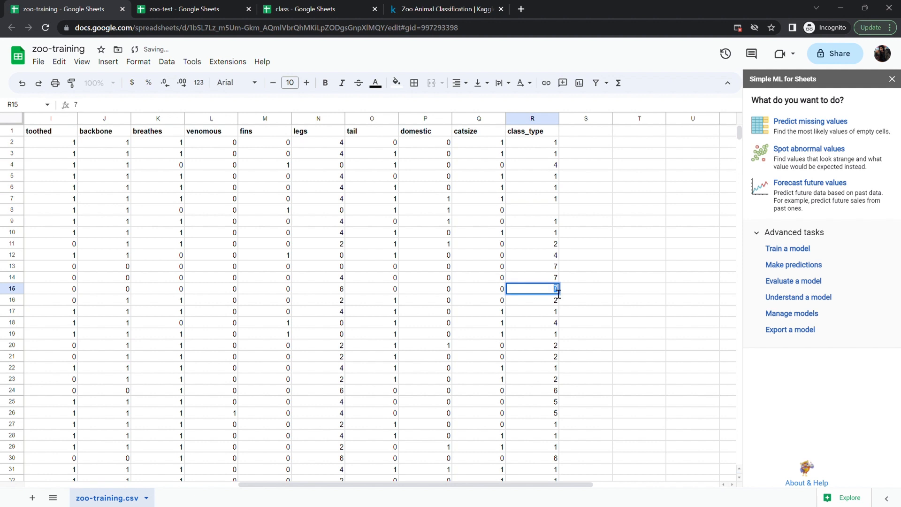
key(Delete)
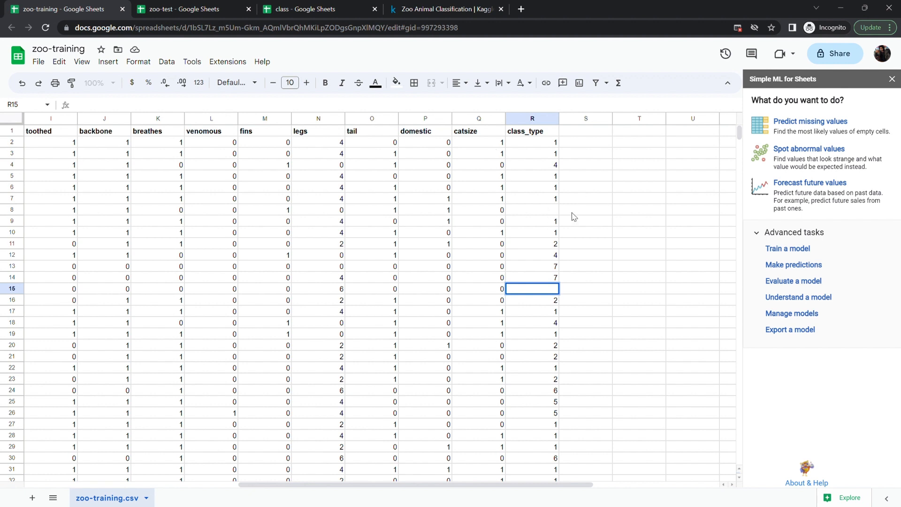
click(553, 211)
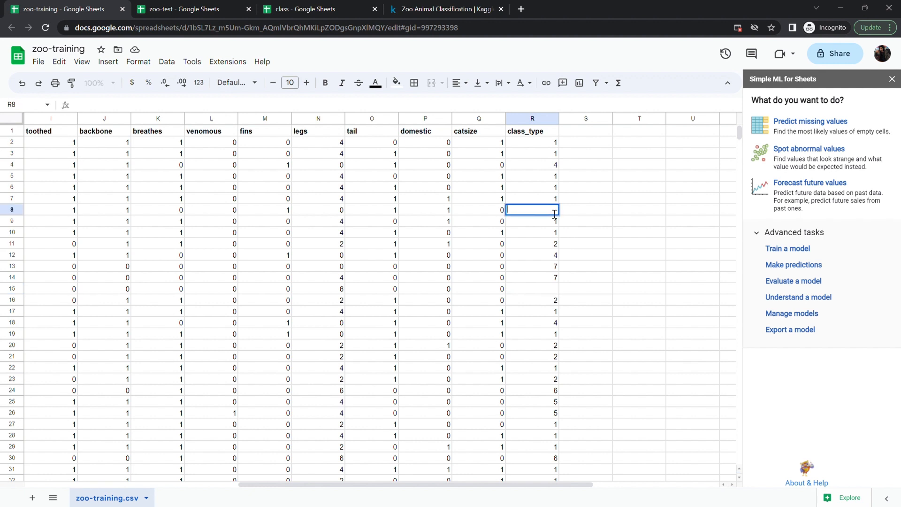
click(555, 291)
text(2)
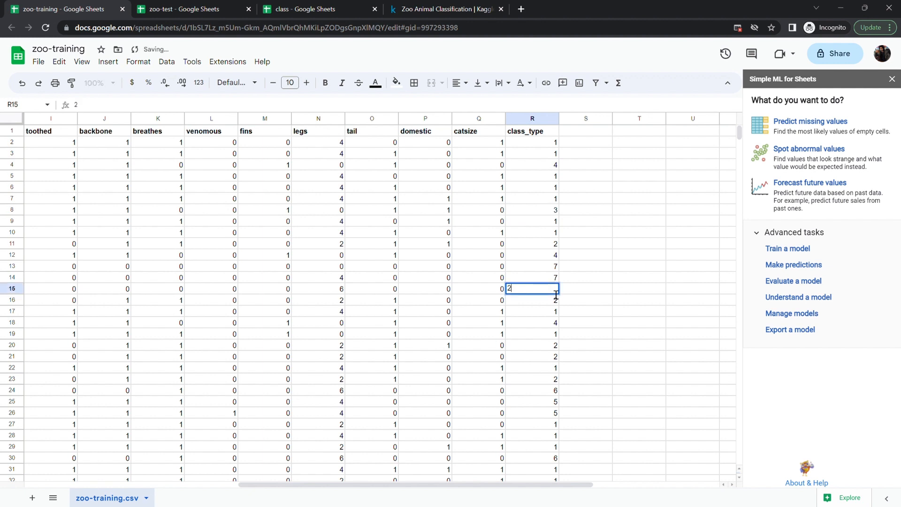
key(Escape)
click(616, 271)
click(550, 212)
key(Delete)
click(620, 224)
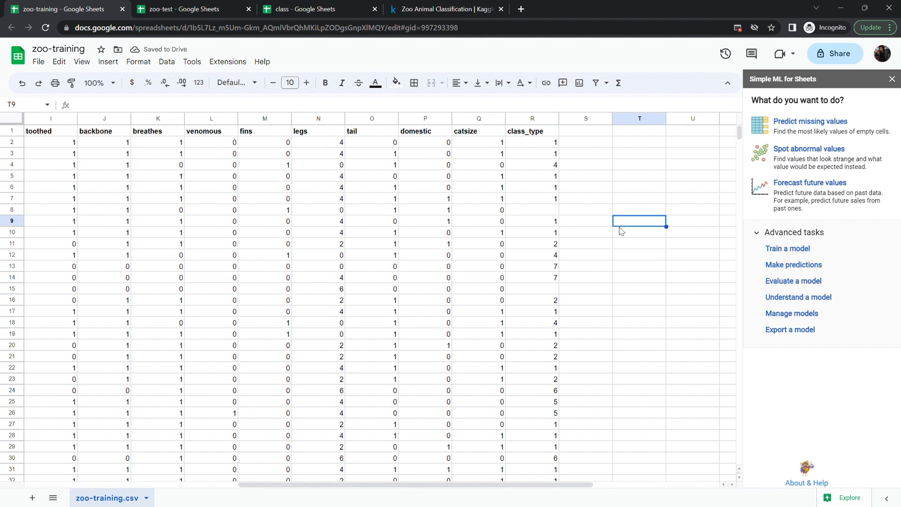
- Run Predict missing values on the class_type column and return to the task list
click(794, 123)
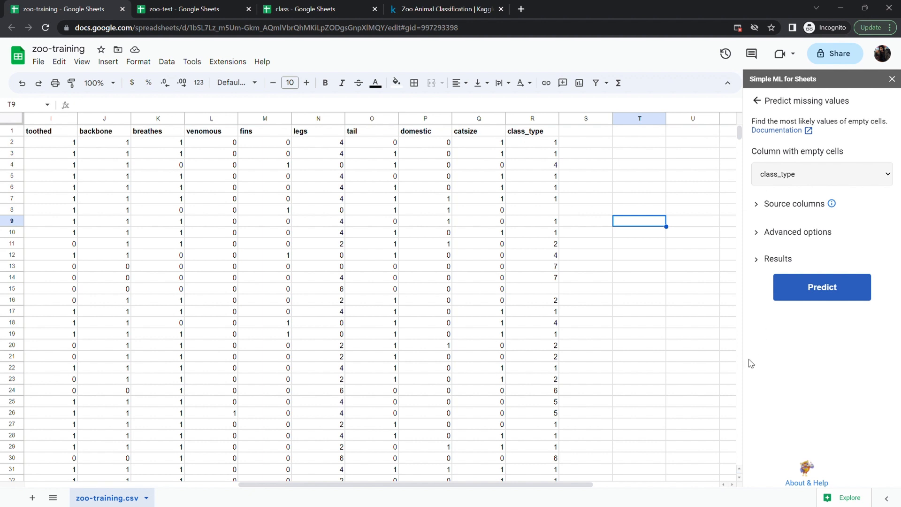
click(772, 357)
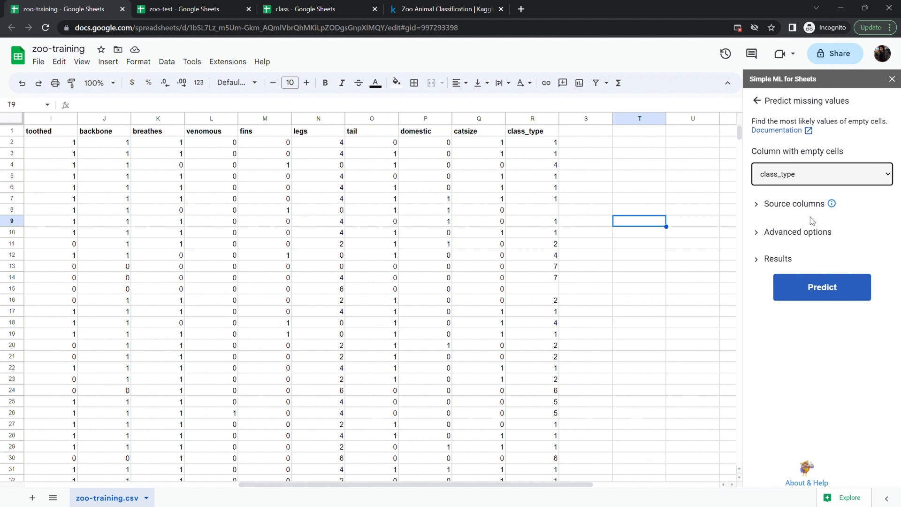
click(815, 291)
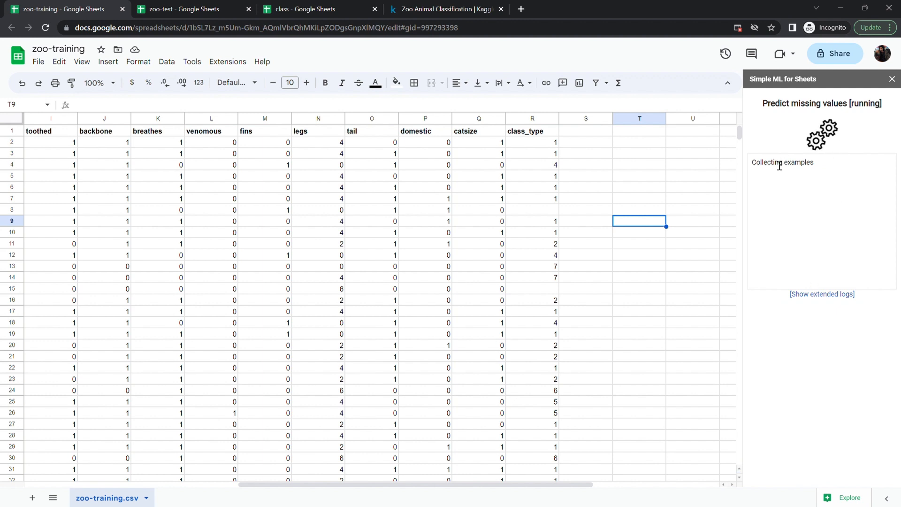
drag(822, 206, 753, 171)
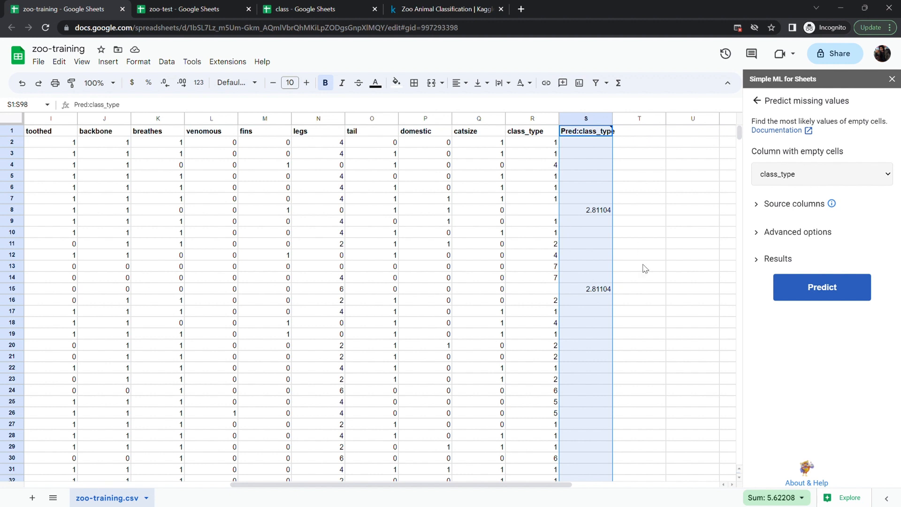
click(757, 101)
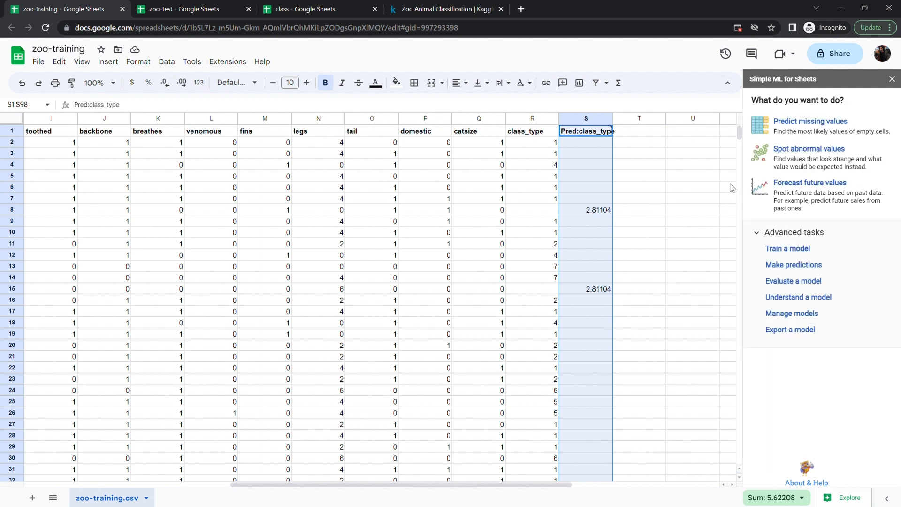
- Undo the prediction and the cleared class_type cells
click(644, 244)
key(ctrl+z)
key(ctrl+z)
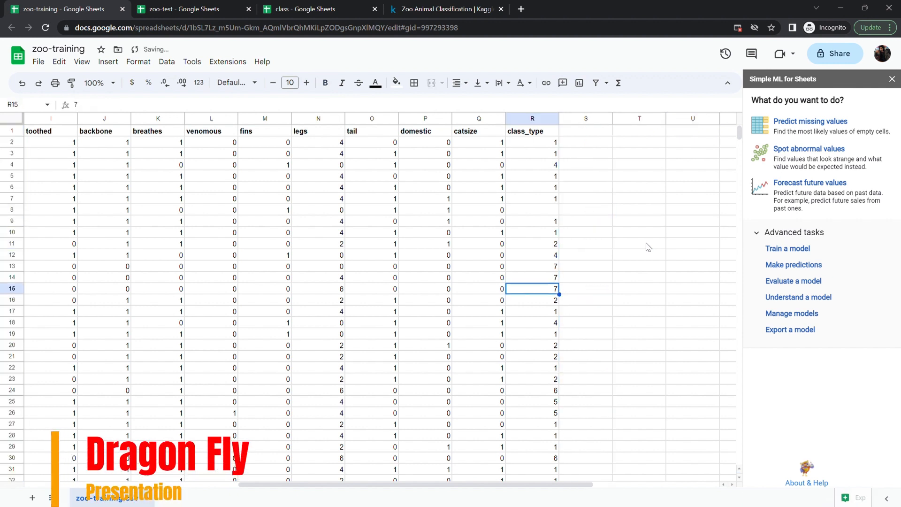
key(ctrl+z)
click(625, 248)
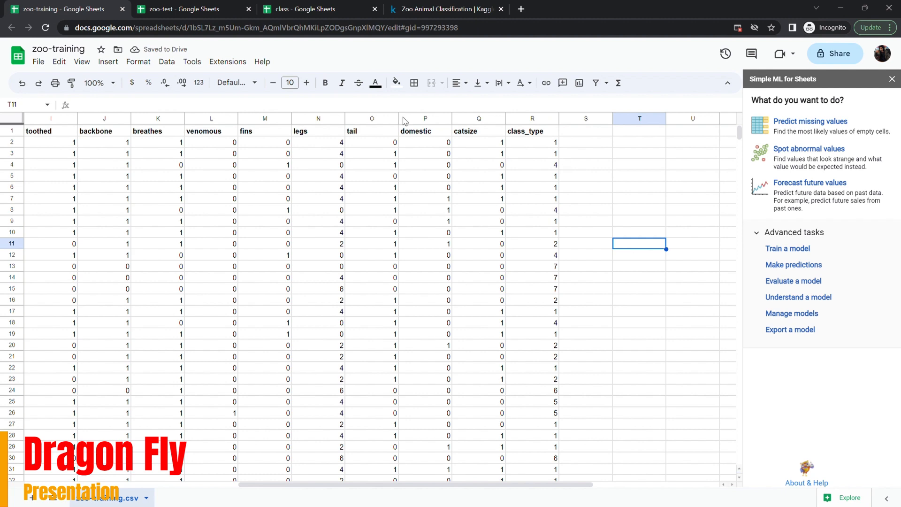
- Change the class_type value in row 14 of the zoo-training sheet to 9
click(308, 9)
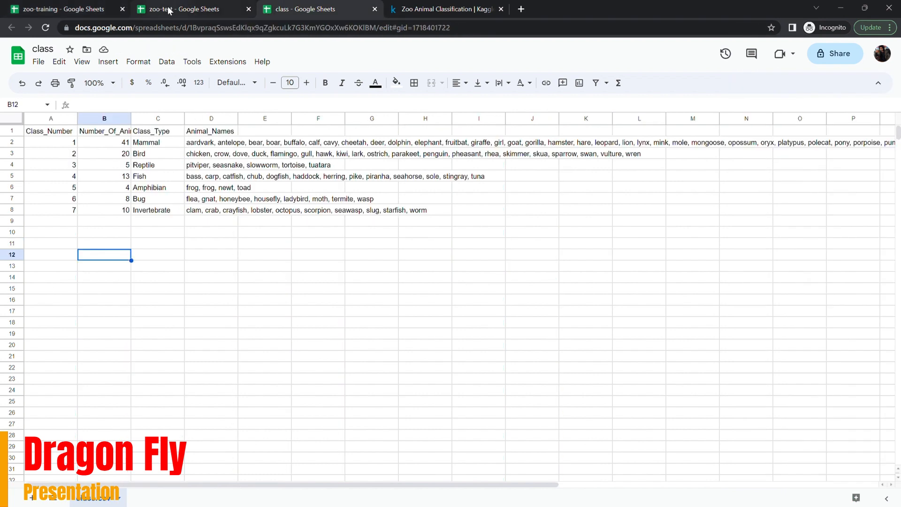
click(61, 9)
click(556, 281)
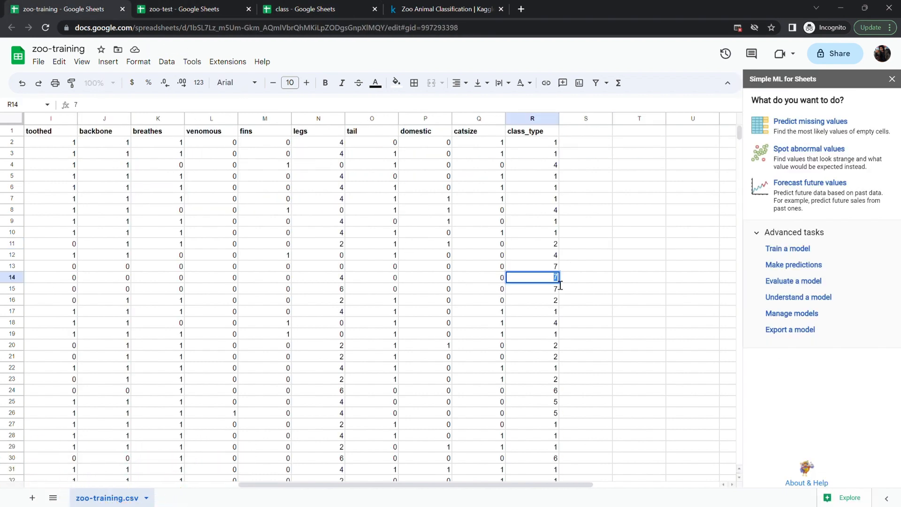
text(9)
click(582, 271)
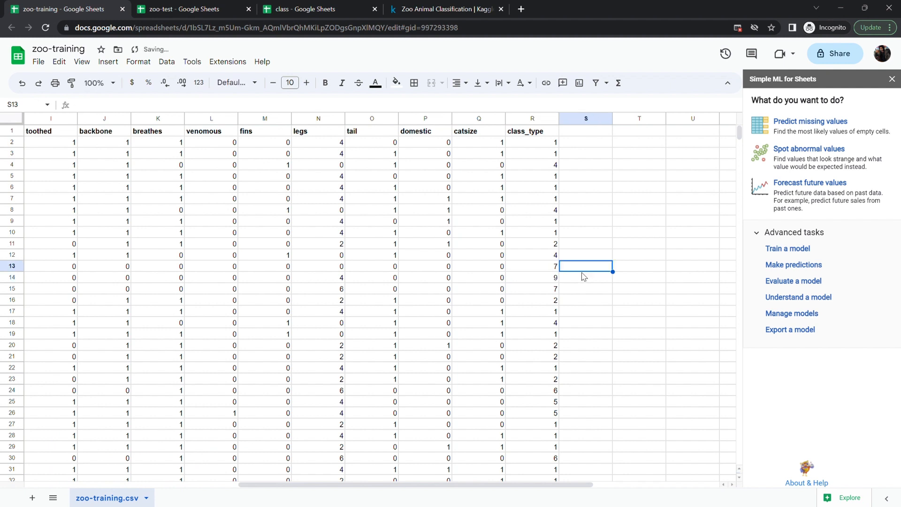
- Open the Predict missing values and Spot abnormal values tasks, return to the task list, and undo the row 14 change
click(544, 277)
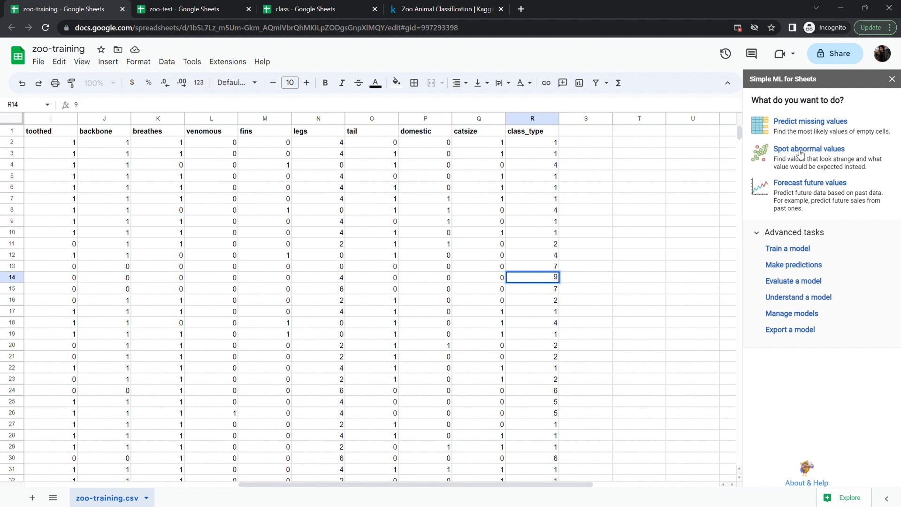
click(799, 123)
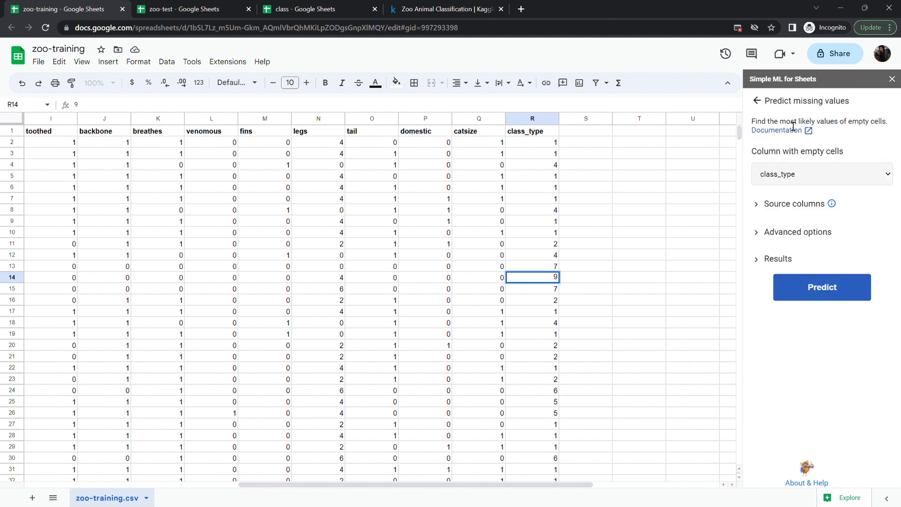
click(757, 101)
click(793, 151)
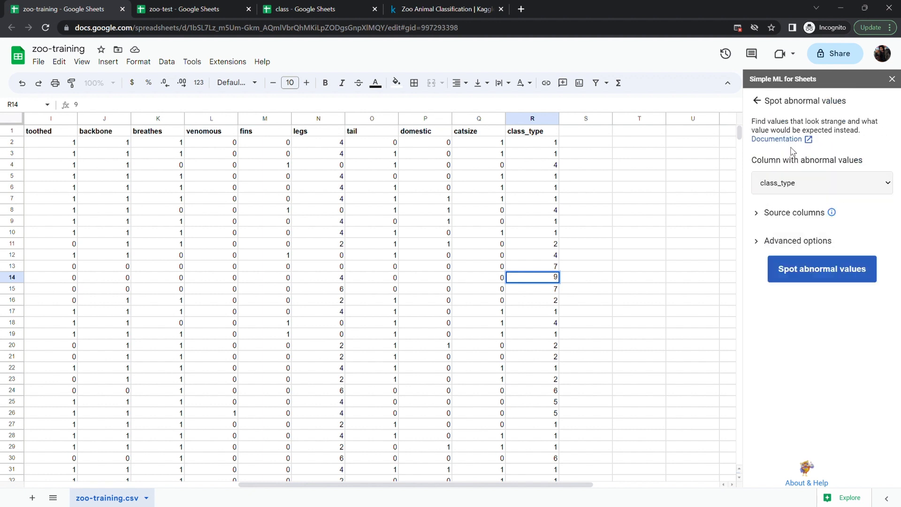
click(757, 101)
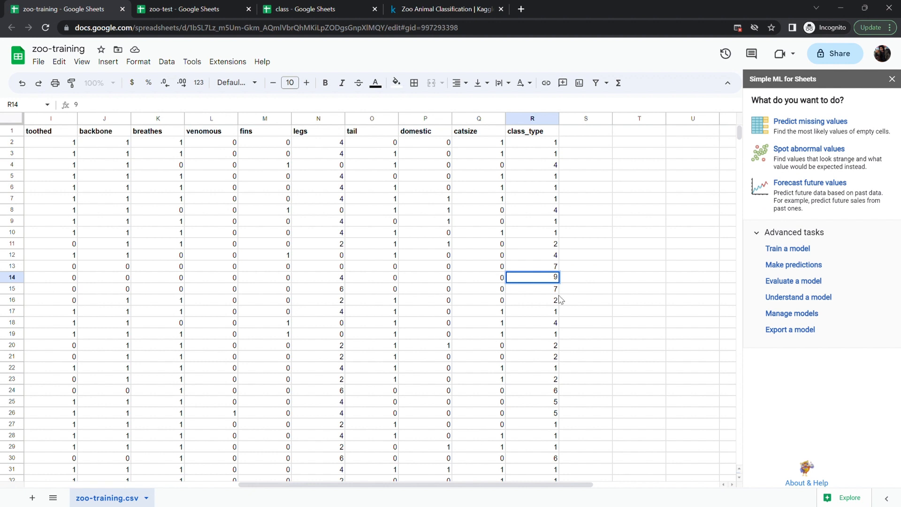
key(ctrl+z)
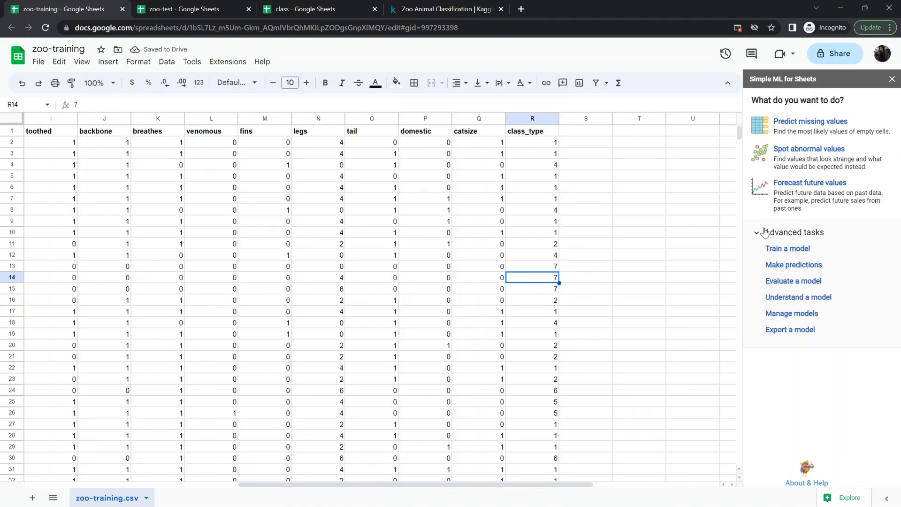
- Open the Train a model task and name the model Model-1 with class_type as the label
click(792, 252)
triple_click(805, 162)
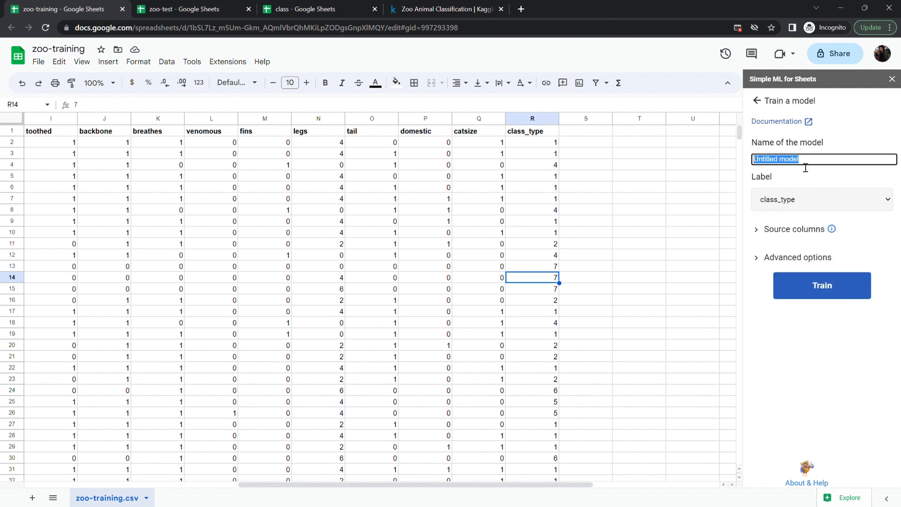
click(769, 231)
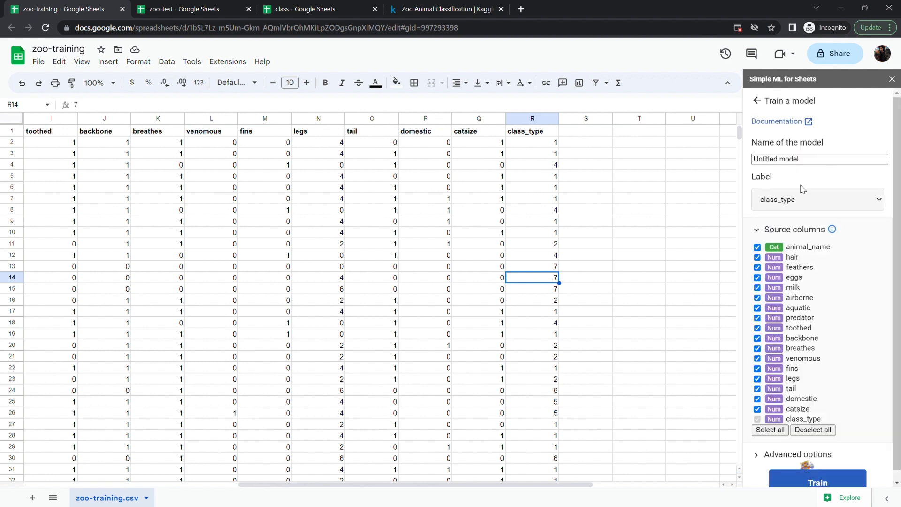
triple_click(809, 165)
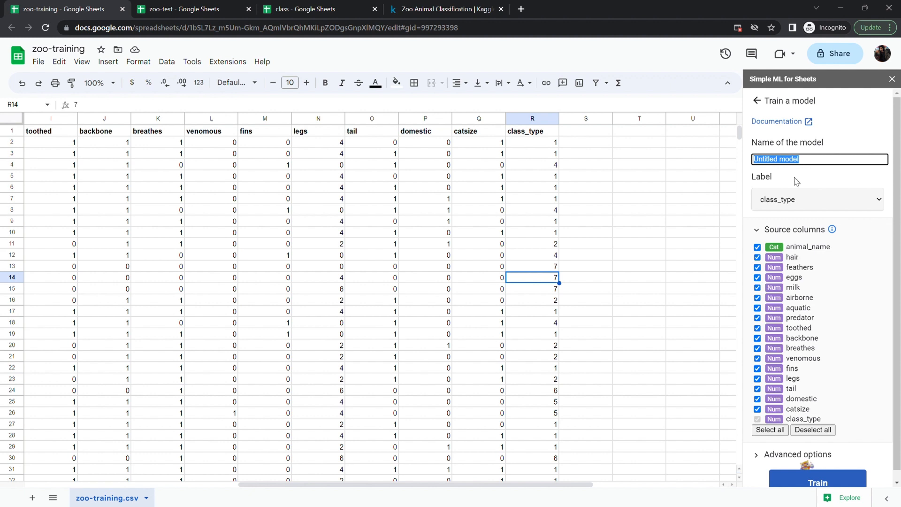
text(Model-1)
click(796, 181)
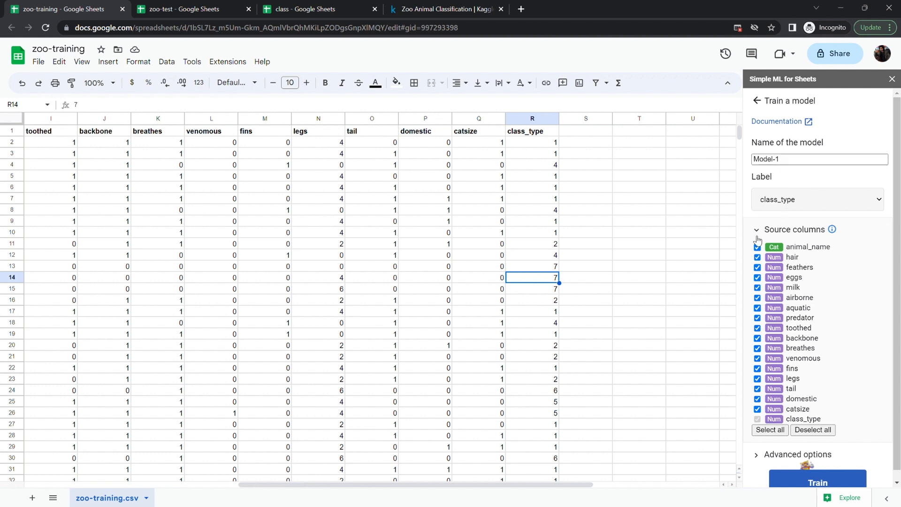
- Exclude animal_name from the source columns and expand the advanced options
scroll(525, 263, left, 10)
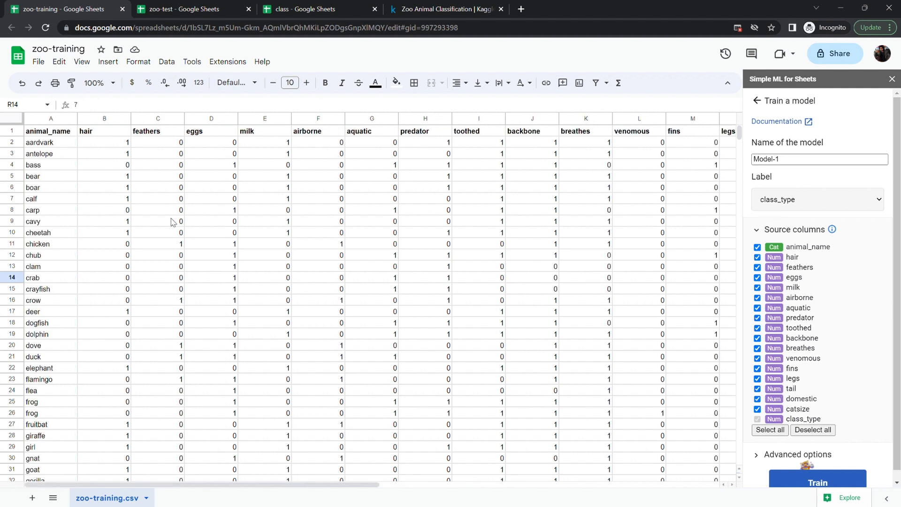
click(53, 118)
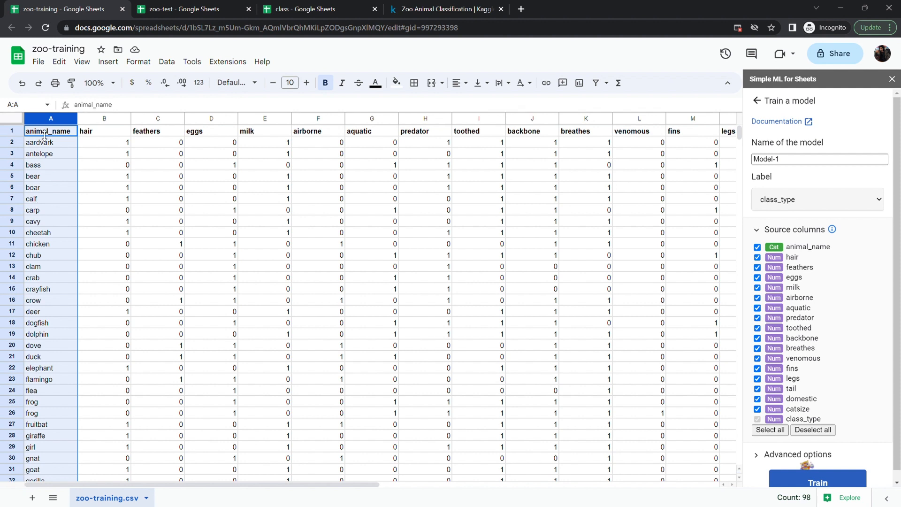
click(38, 210)
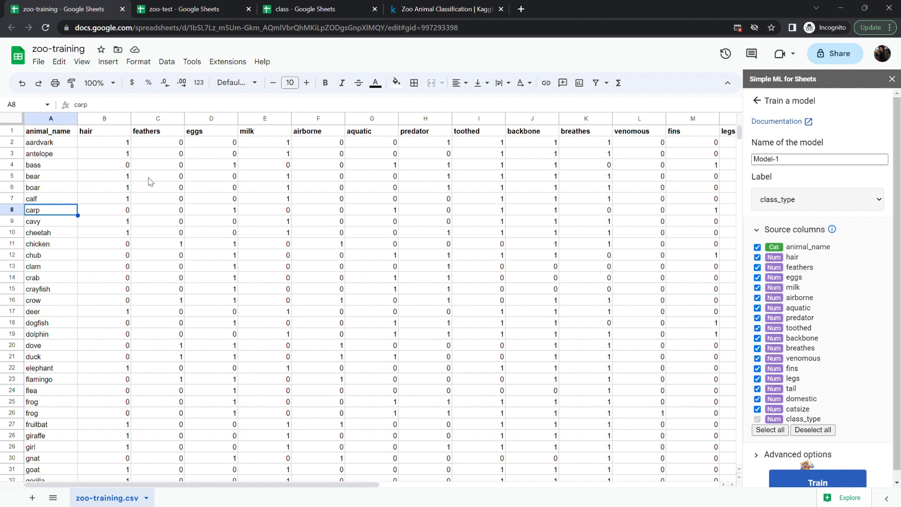
click(213, 201)
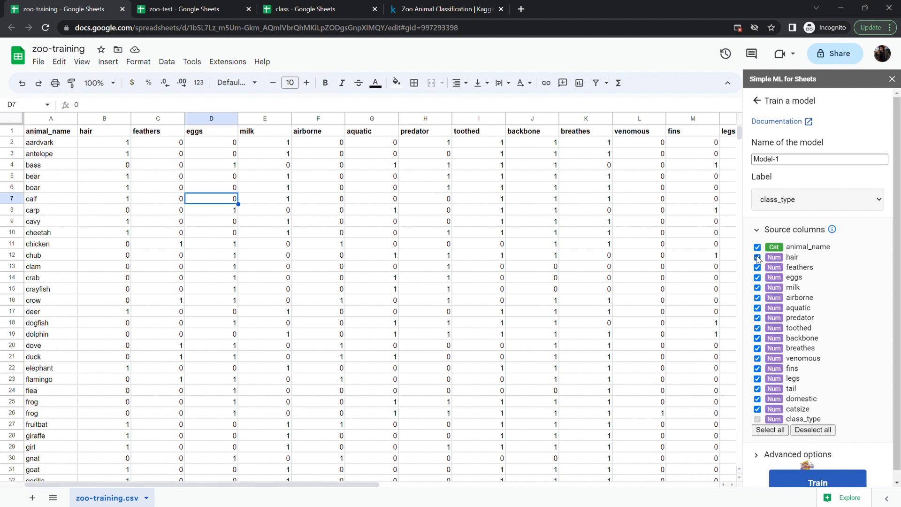
scroll(852, 303, down, 1)
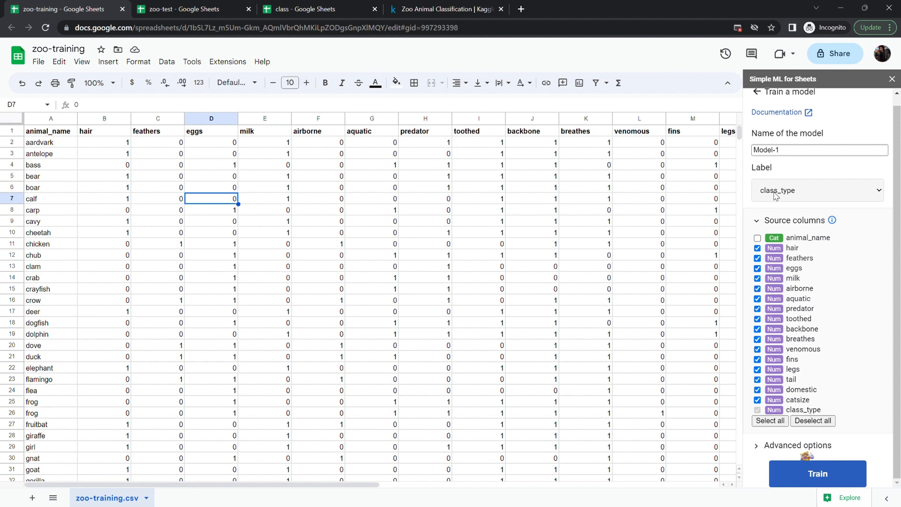
click(760, 221)
click(757, 262)
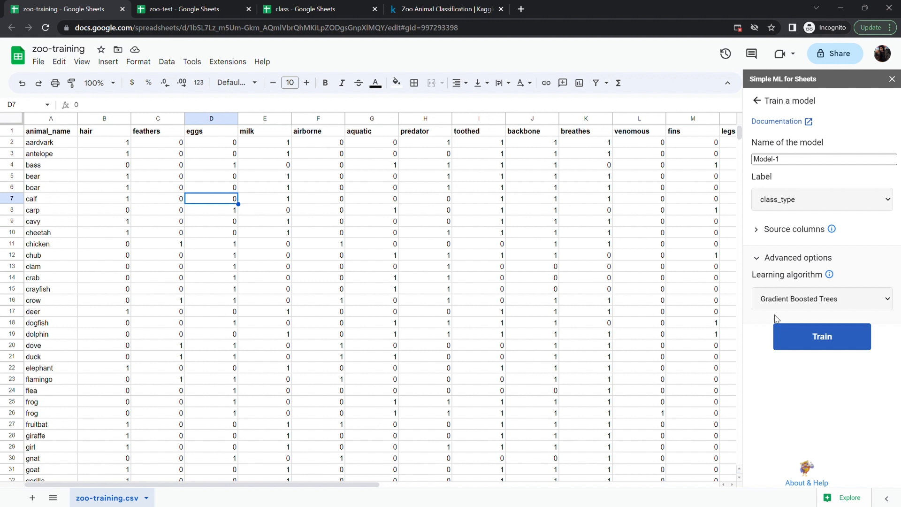
- Train the model with the Gradient Boosted Trees algorithm and close the result
click(822, 341)
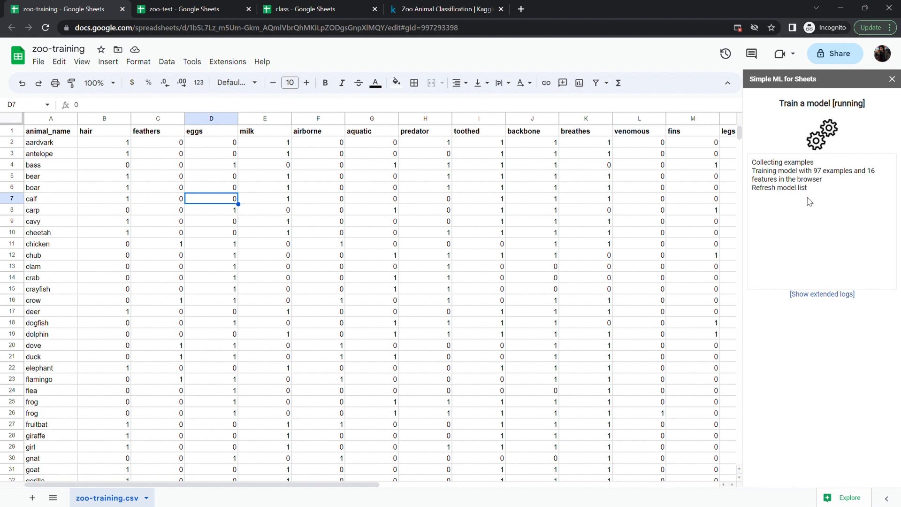
scroll(417, 388, down, 1)
scroll(440, 359, right, 3)
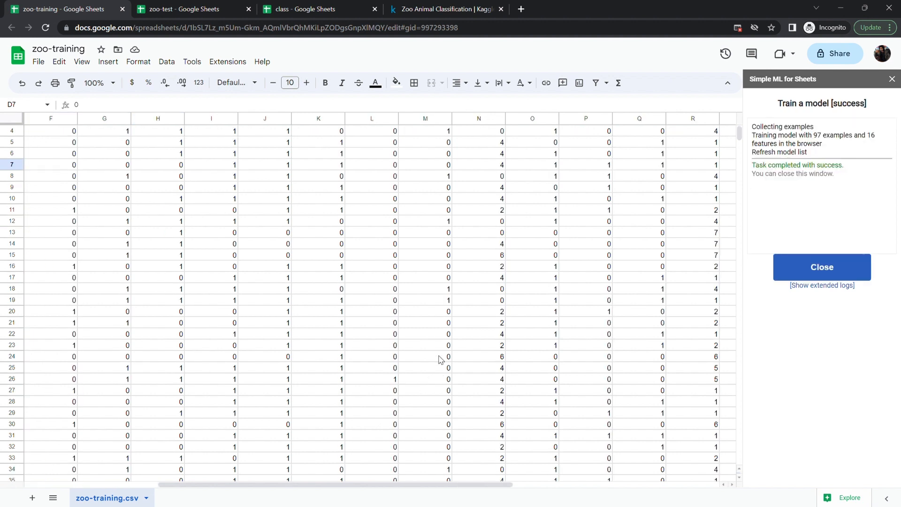
scroll(440, 360, left, 3)
scroll(440, 359, up, 1)
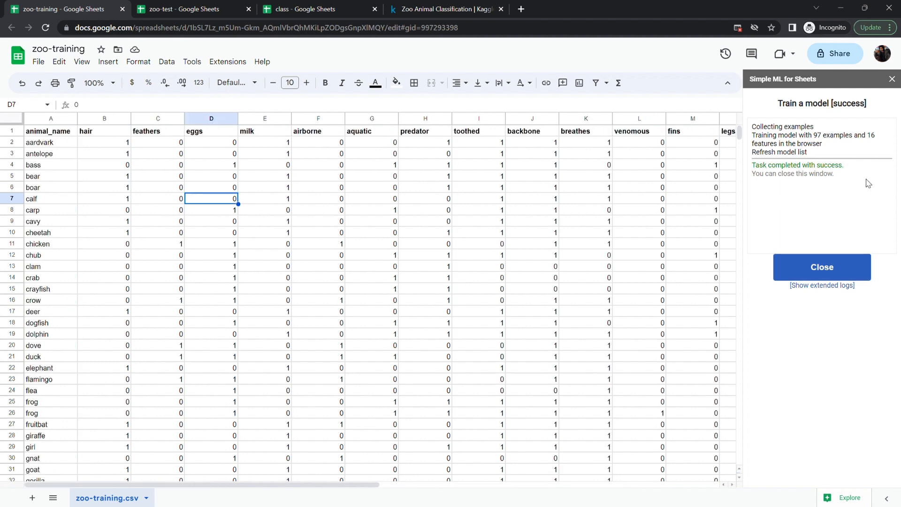
click(821, 266)
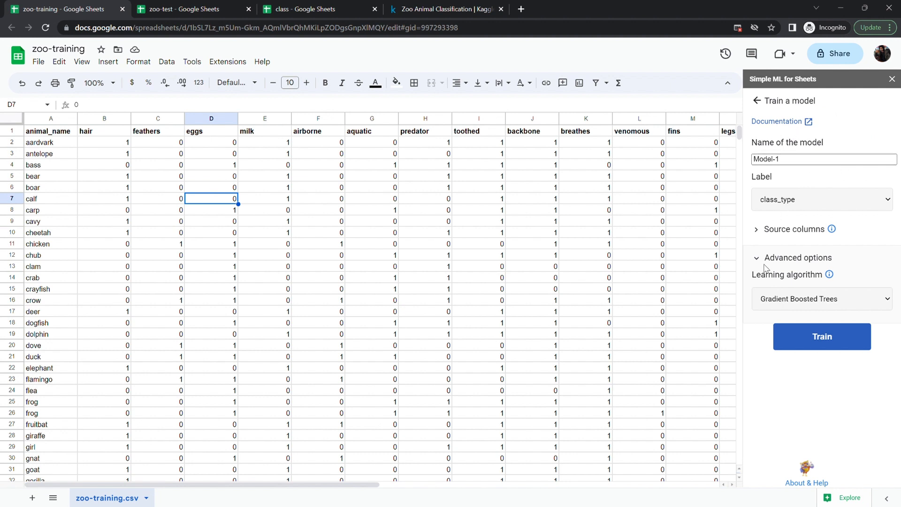
- Switch the learning algorithm to Random Forest, train another model, and close the result
click(757, 229)
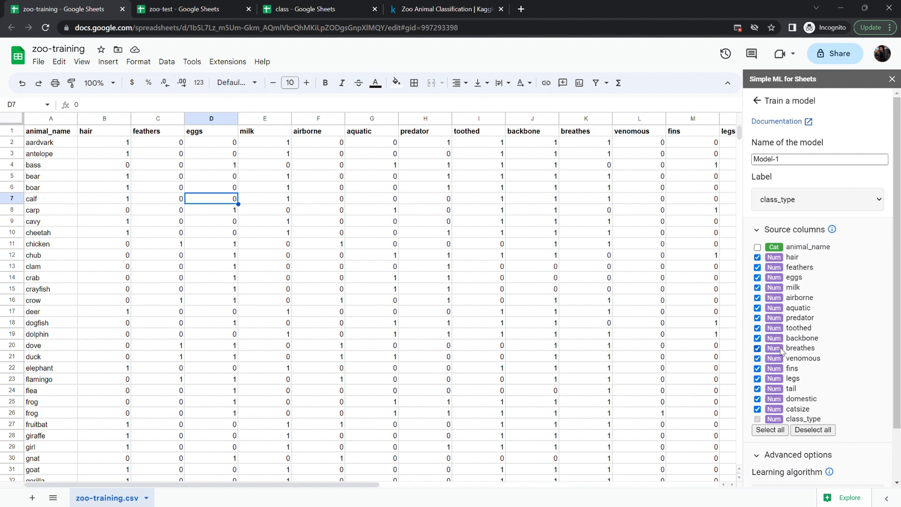
click(756, 230)
click(757, 258)
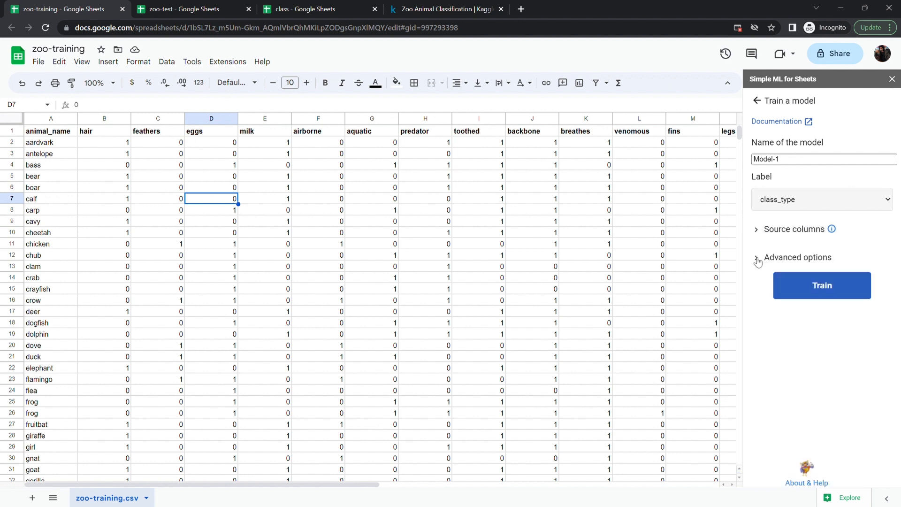
click(757, 258)
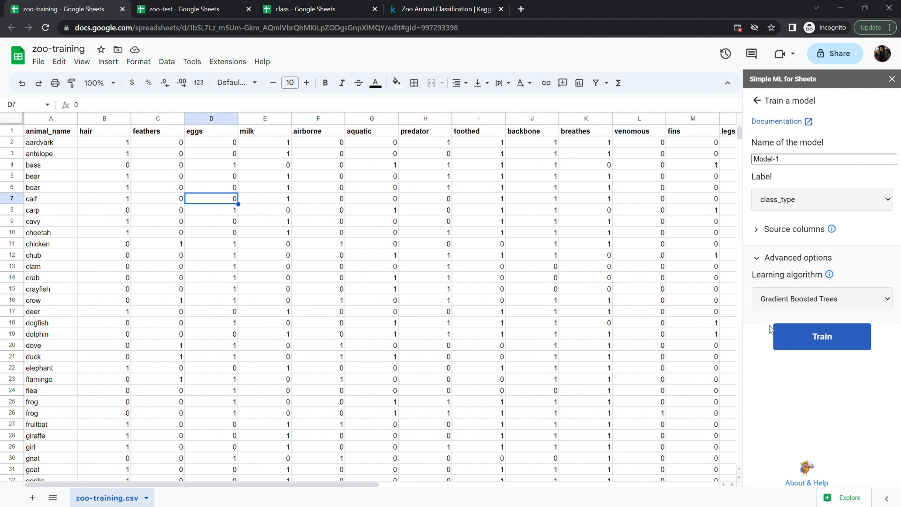
click(797, 299)
click(784, 322)
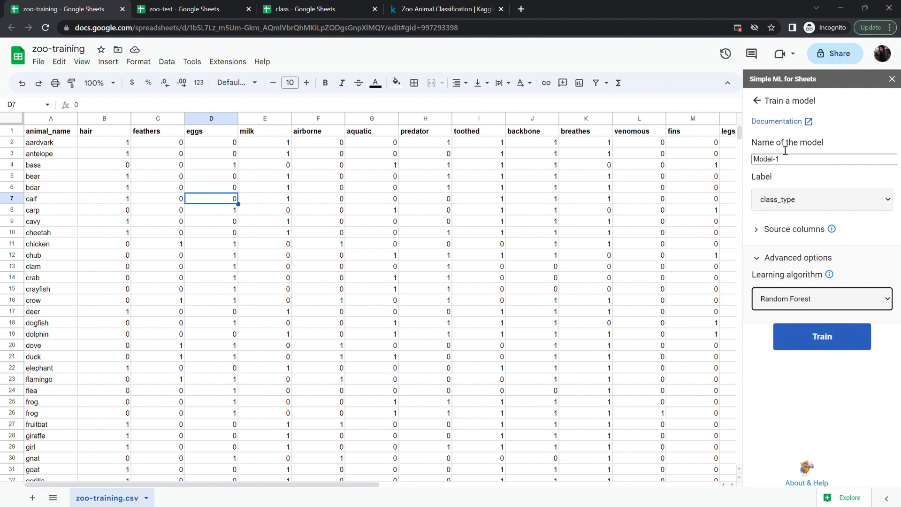
click(793, 162)
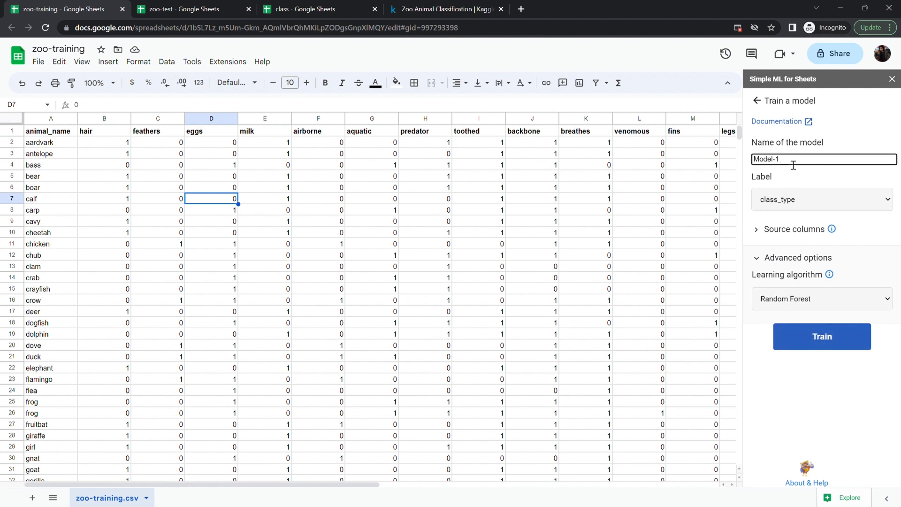
click(831, 339)
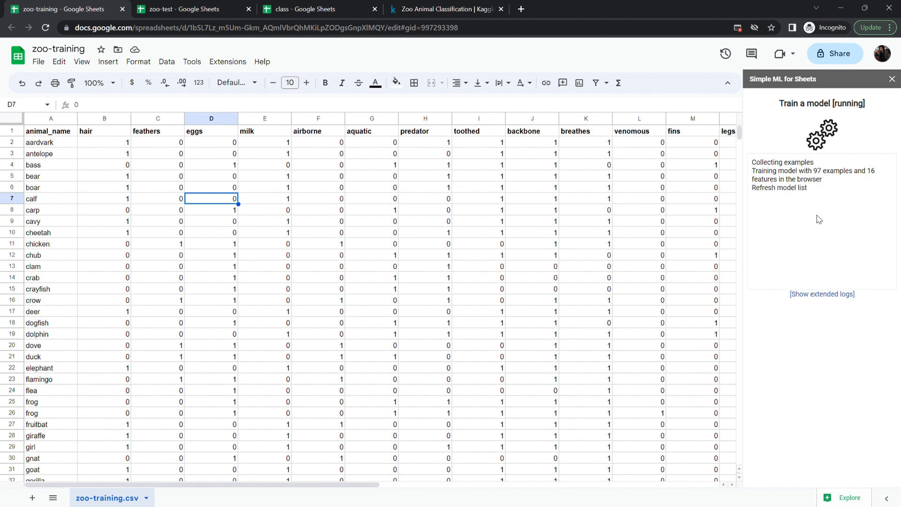
click(817, 270)
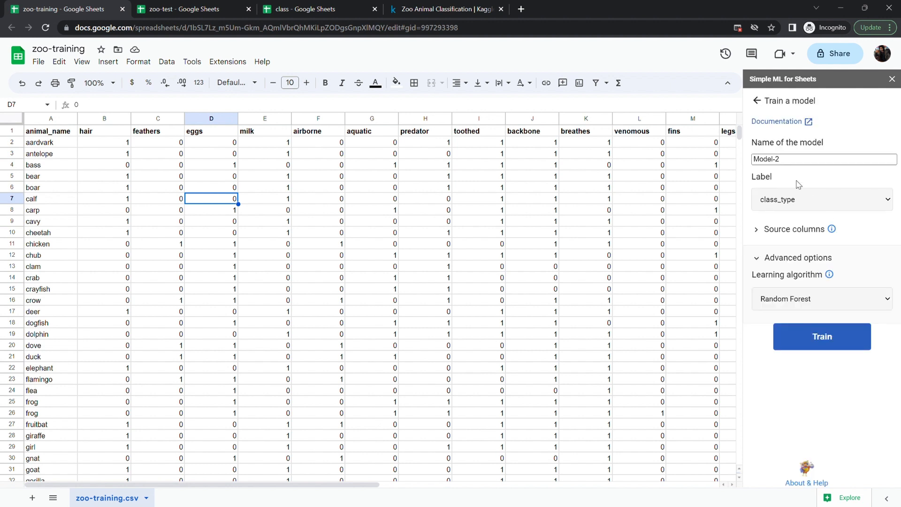
- Train a Model-3 with the Decision Tree algorithm and close the result
click(800, 165)
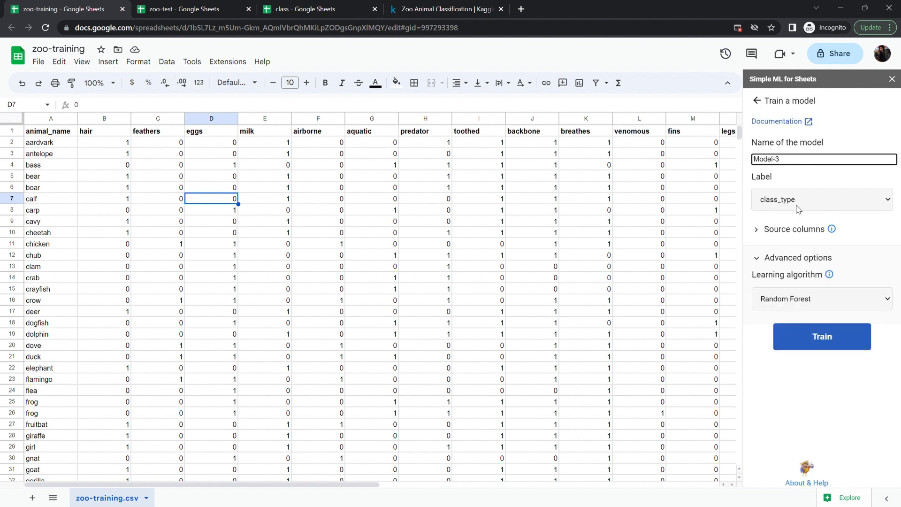
click(784, 300)
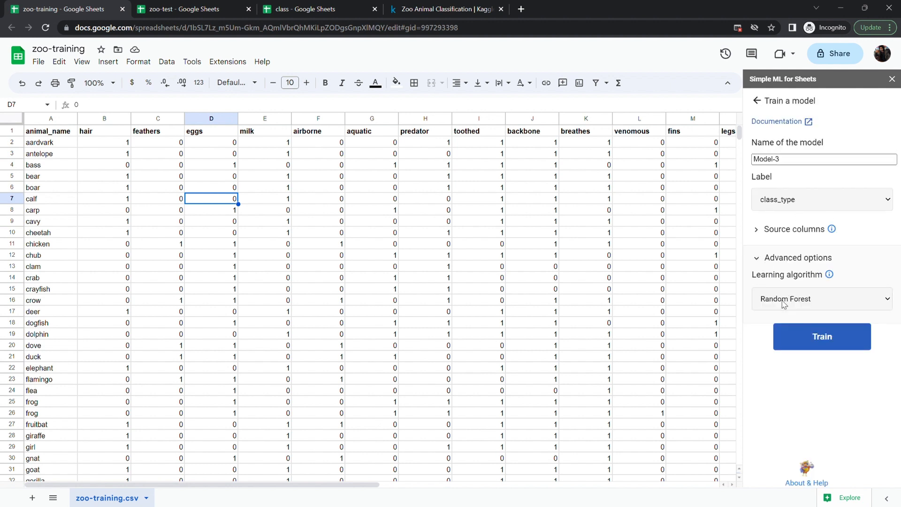
click(763, 339)
click(822, 339)
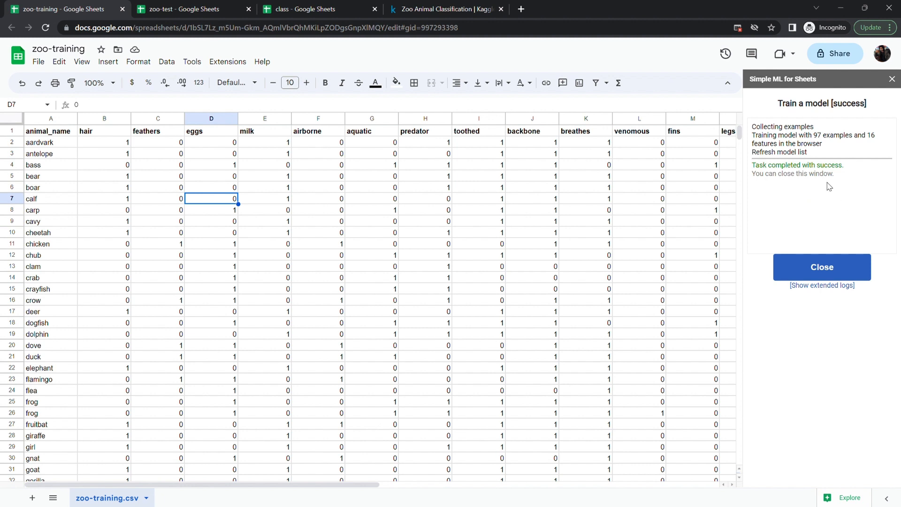
click(829, 270)
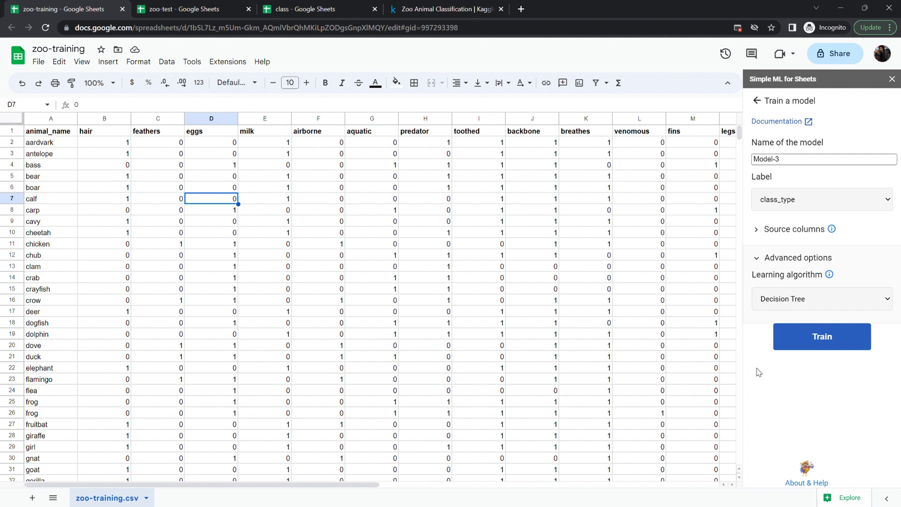
- Leave the Train a model task and return to the task list
click(789, 161)
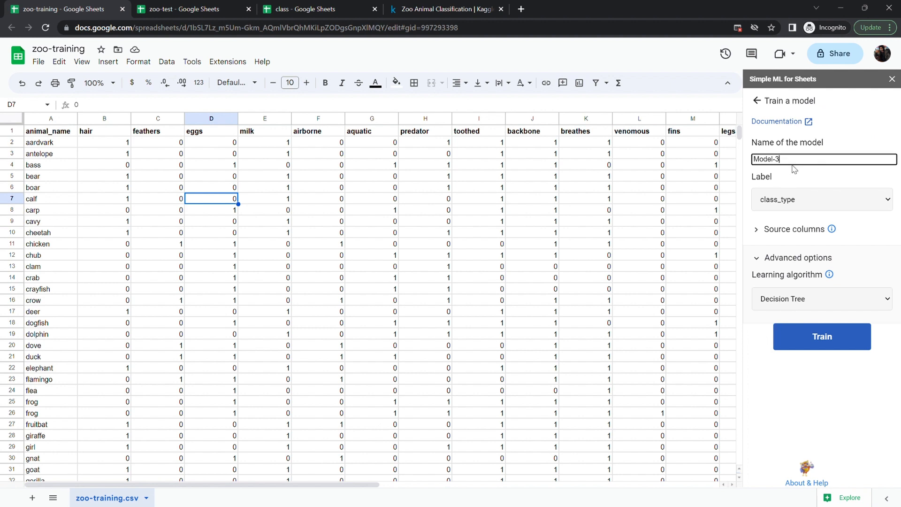
click(757, 101)
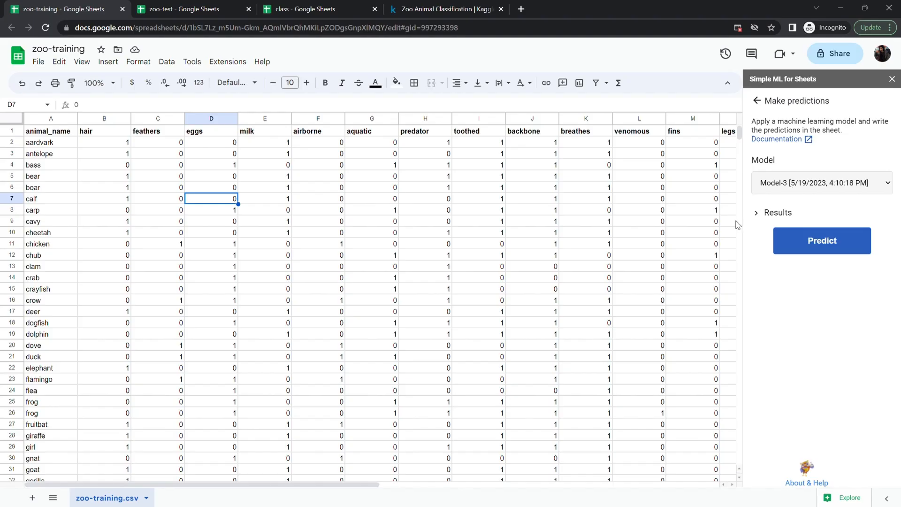
- Select Model-1 and run Predict to write class_type predictions into the sheet
click(821, 183)
click(826, 200)
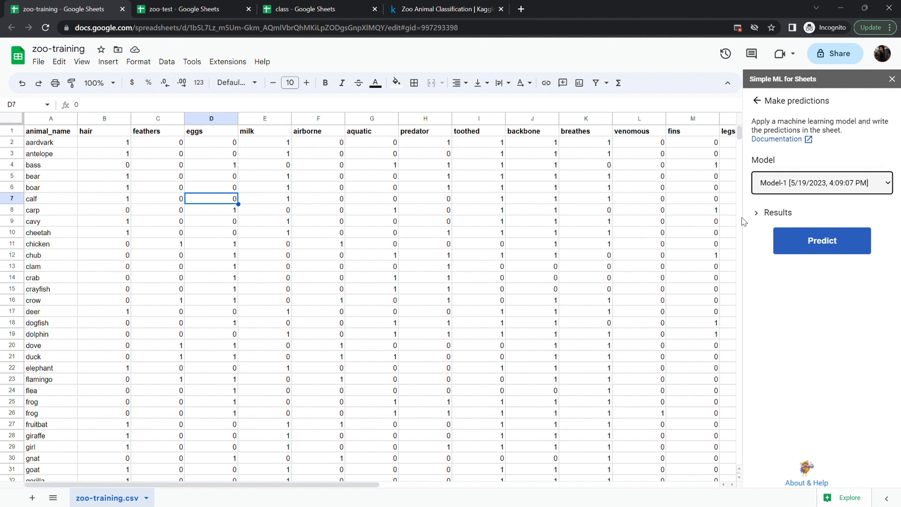
click(794, 325)
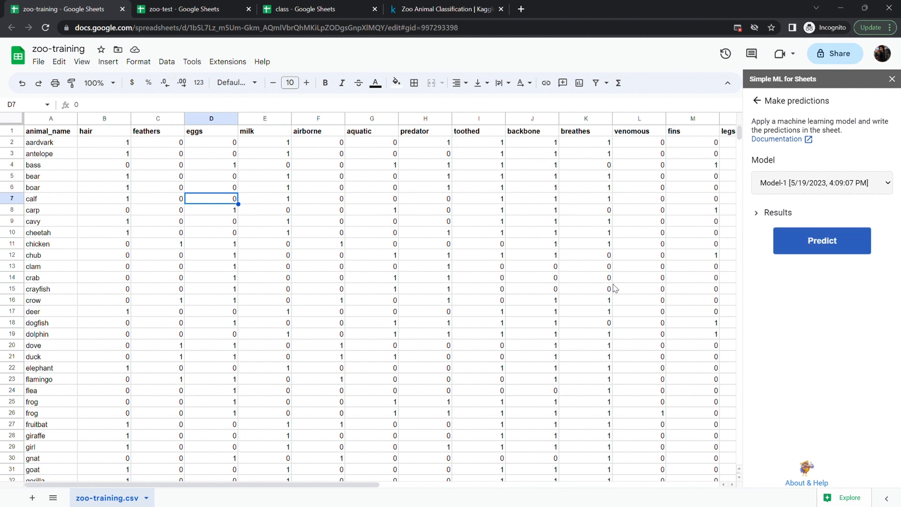
scroll(615, 288, right, 4)
click(822, 242)
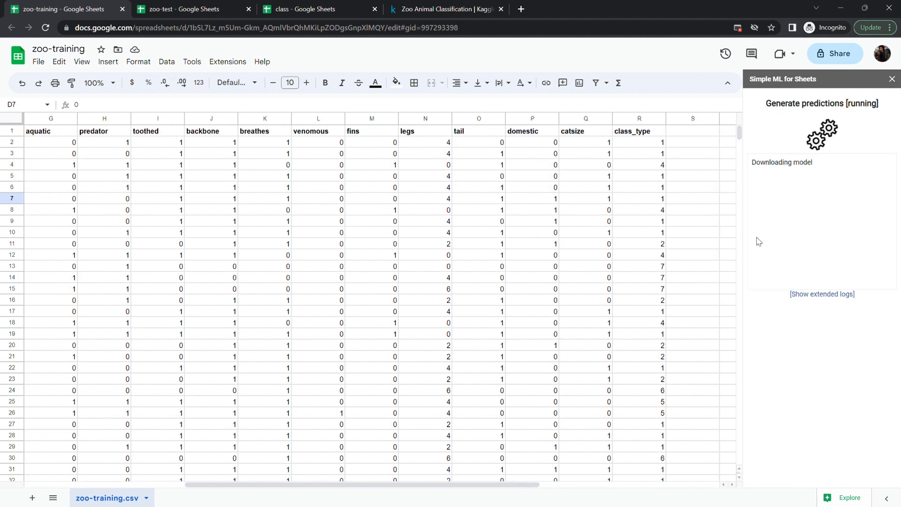
- Compare the predicted class_type values with the actual class_type column down the sheet
scroll(631, 263, right, 2)
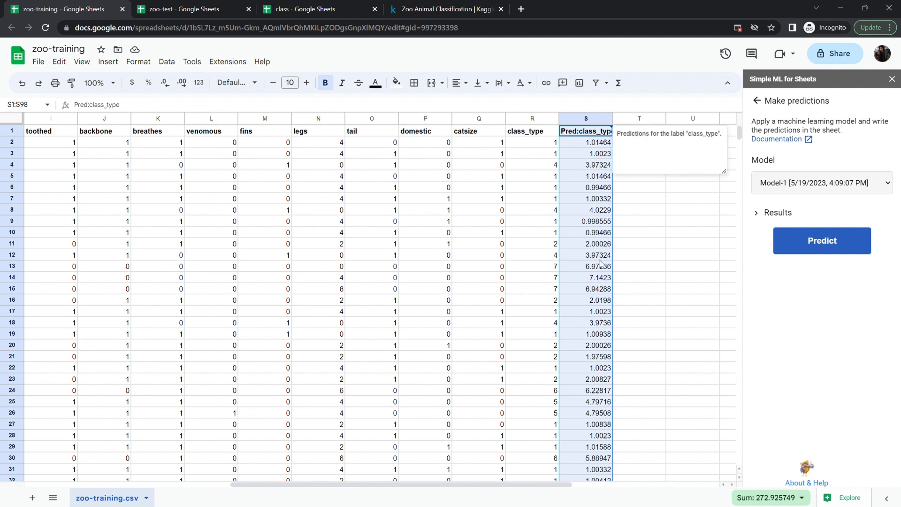
scroll(600, 271, down, 1)
scroll(600, 271, up, 1)
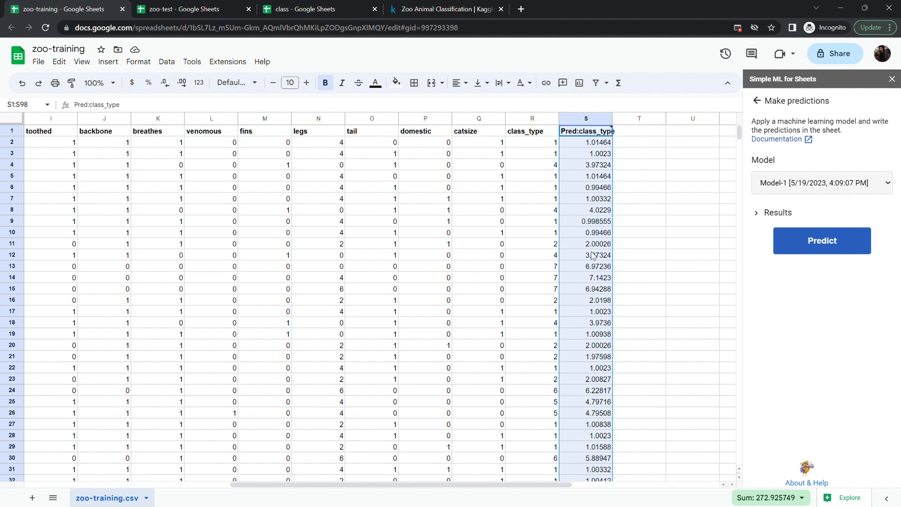
click(544, 235)
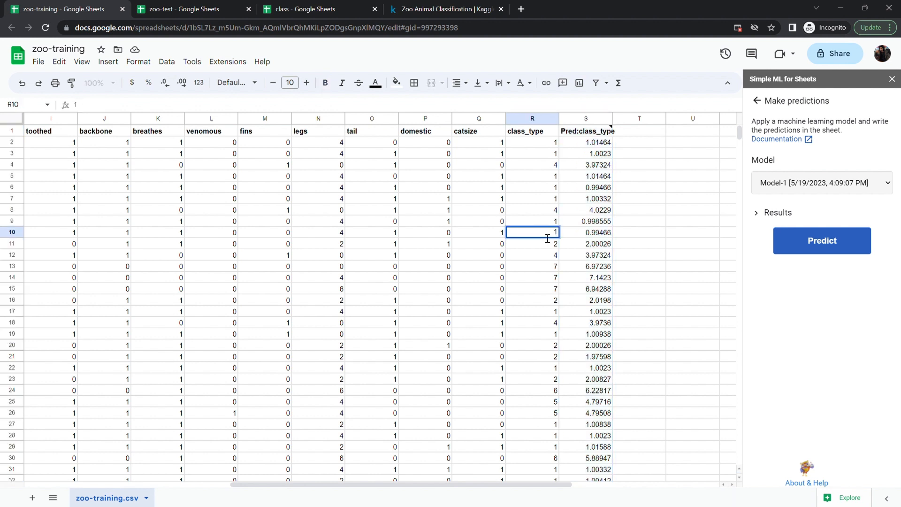
click(602, 235)
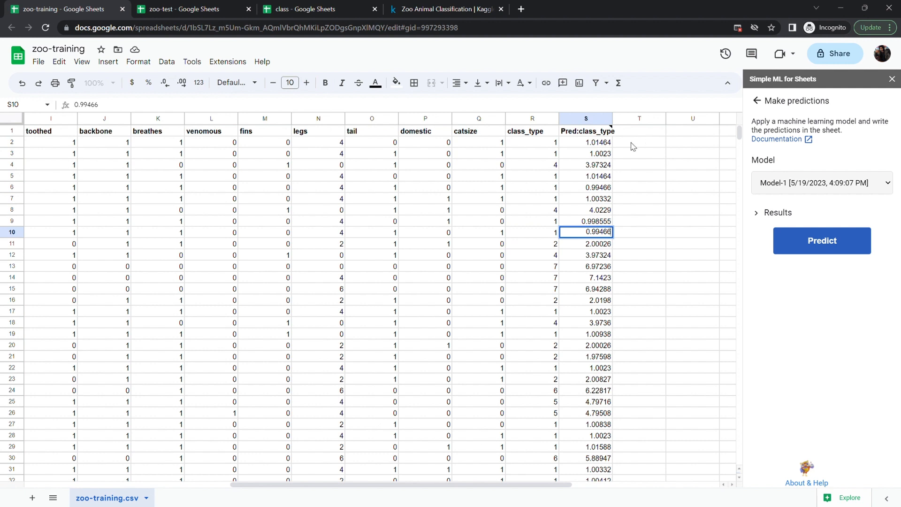
scroll(627, 223, down, 20)
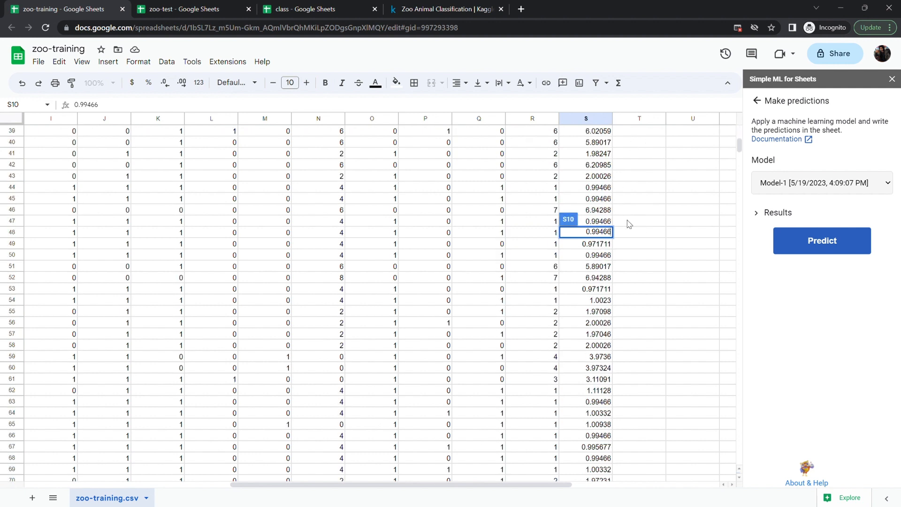
scroll(331, 360, down, 3)
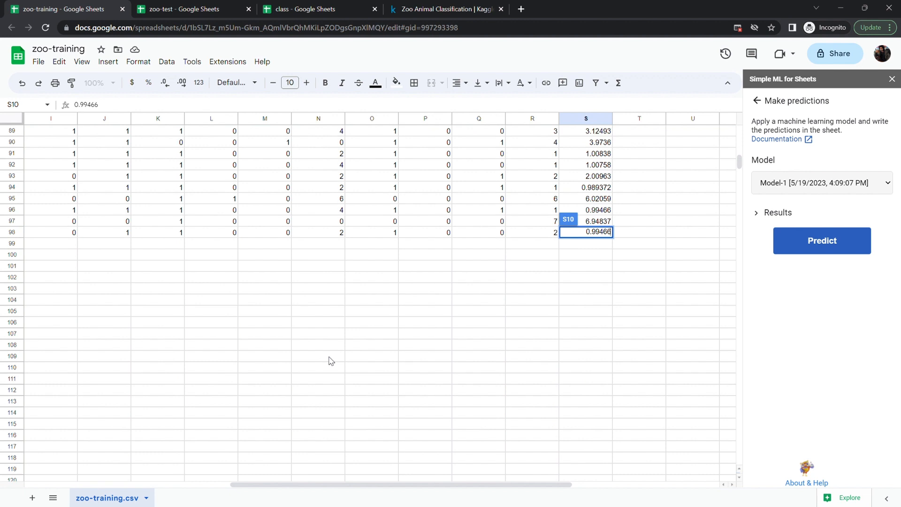
scroll(331, 360, up, 20)
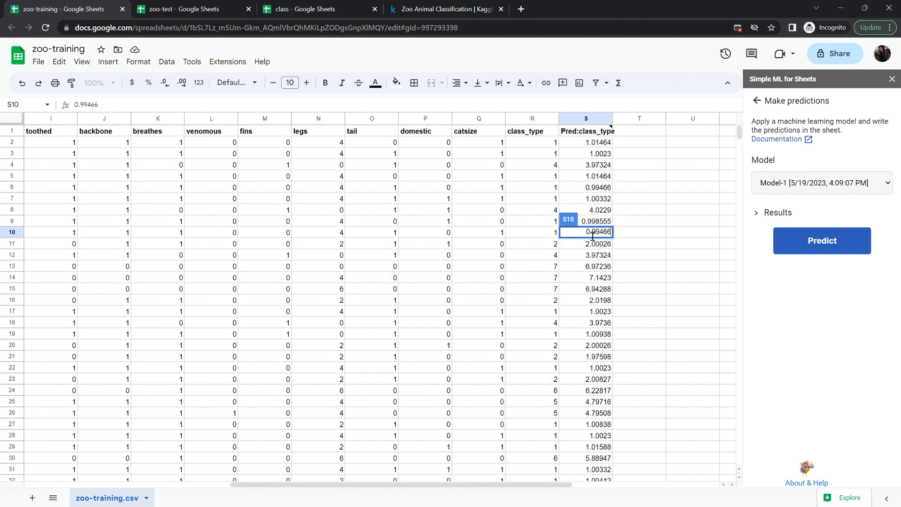
- In T2, enter =ROUND(S2:S98) to round the predictions and fill it down column T
click(660, 144)
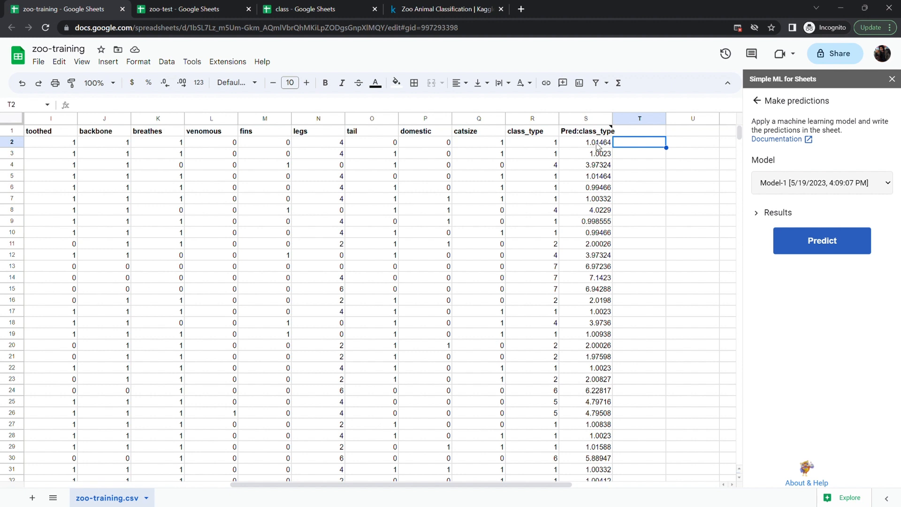
text(=ROUN)
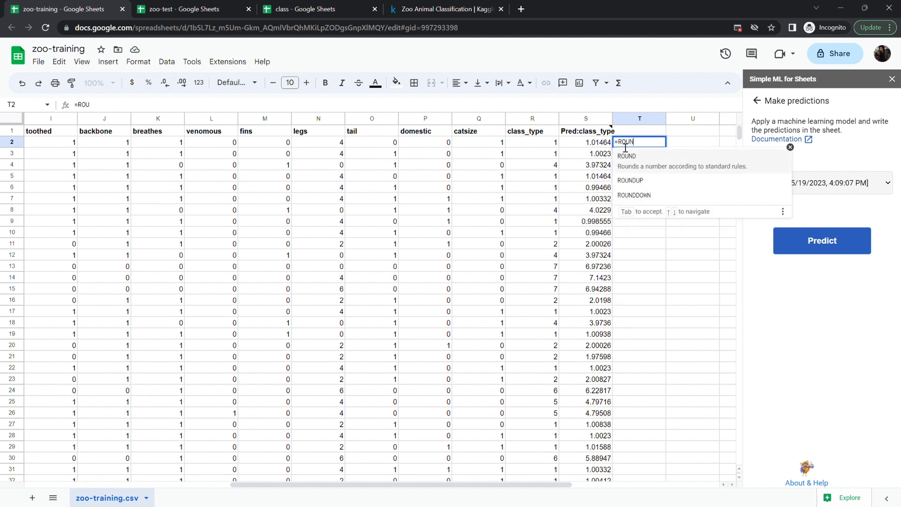
text(D(s)
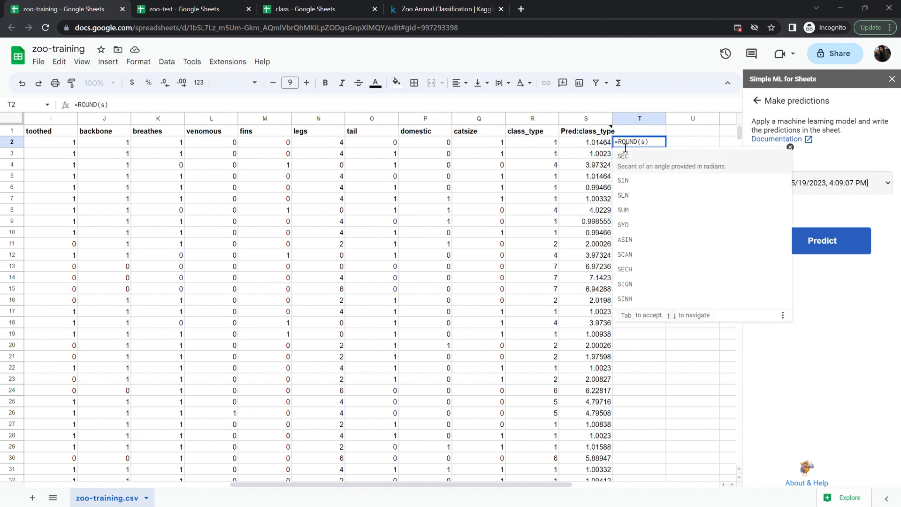
text(2:s)
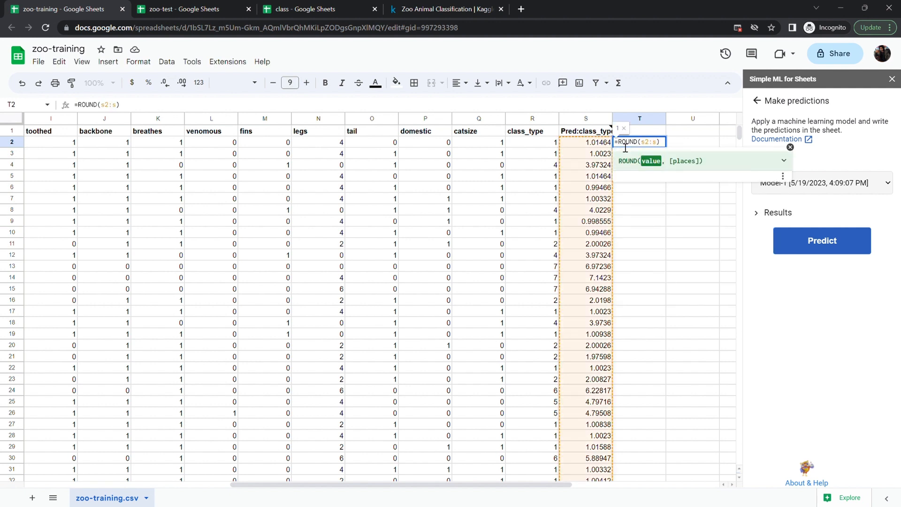
text(98)
key(Return)
click(494, 220)
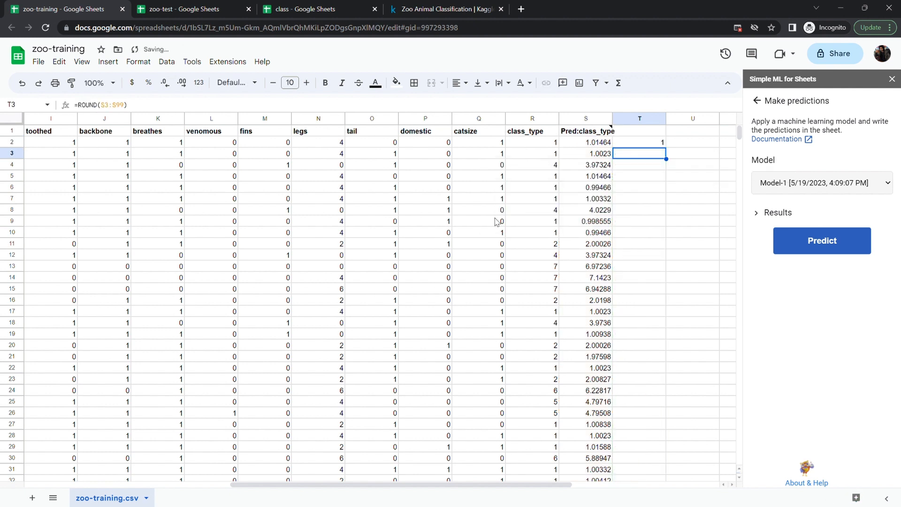
- Try deleting the Pred:class_type column, then undo the deletion
scroll(694, 271, down, 1)
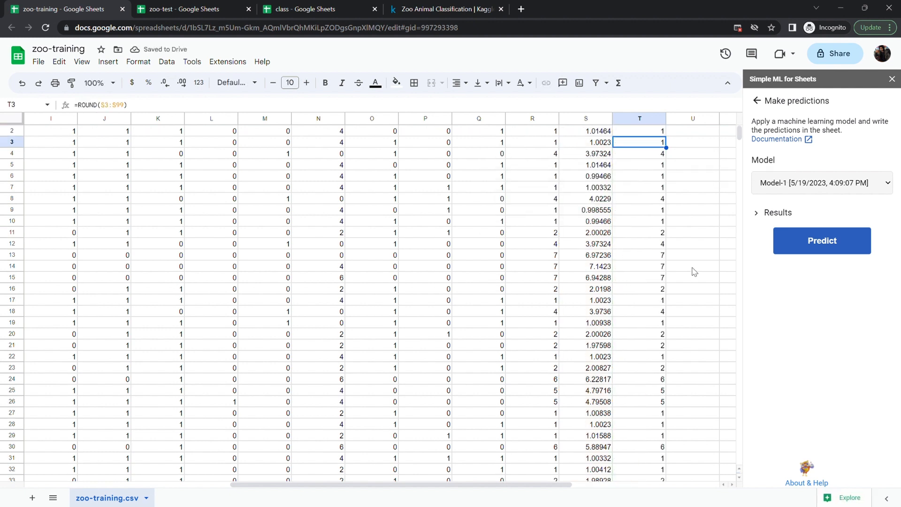
scroll(695, 272, up, 1)
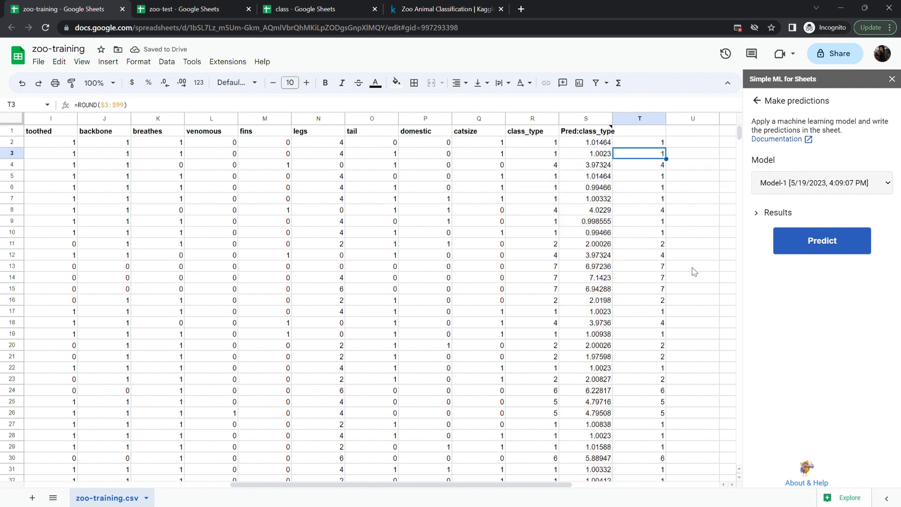
right_click(582, 121)
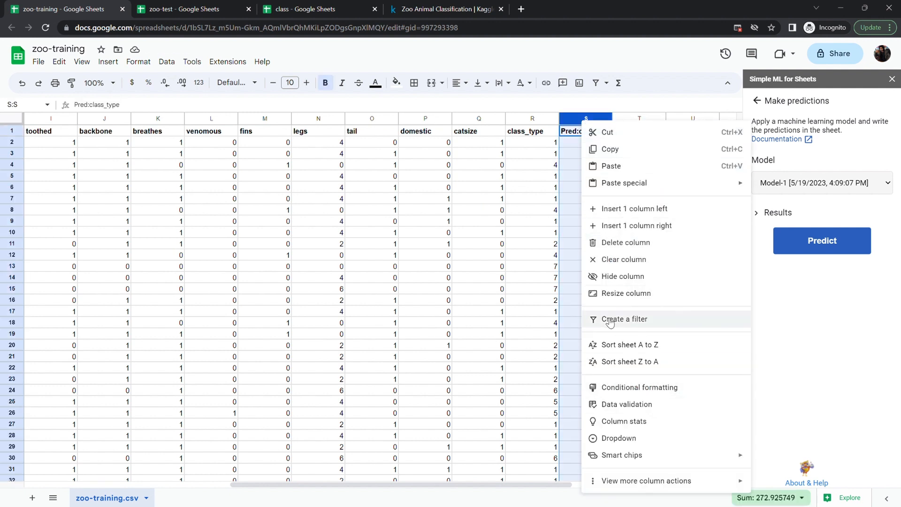
click(634, 243)
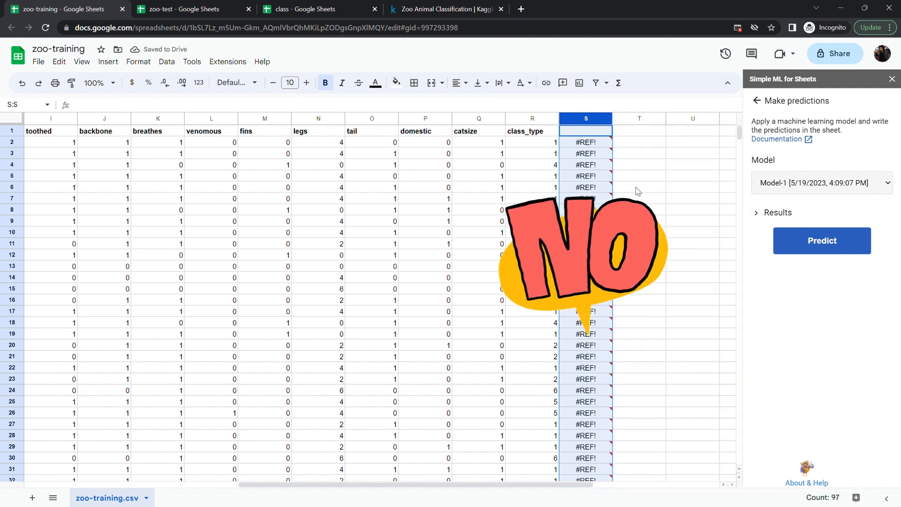
key(ctrl+z)
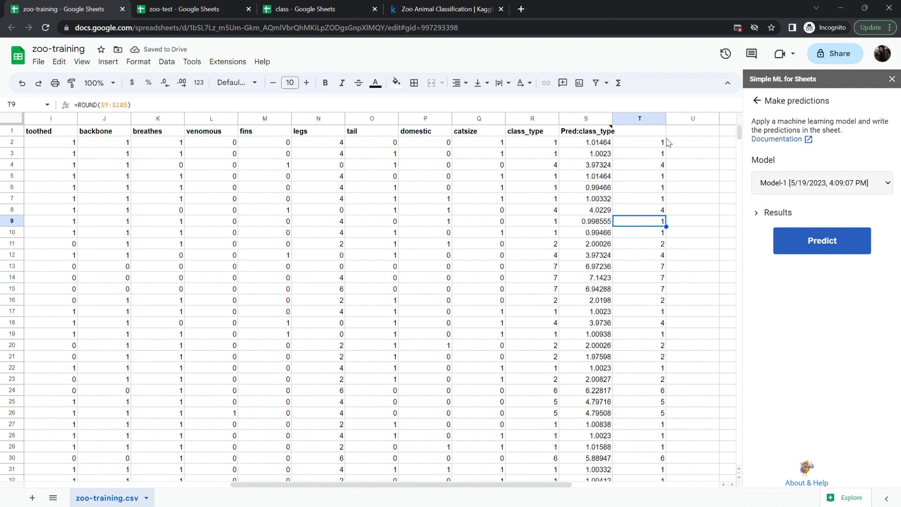
- Give column T the header pred_classes
click(650, 135)
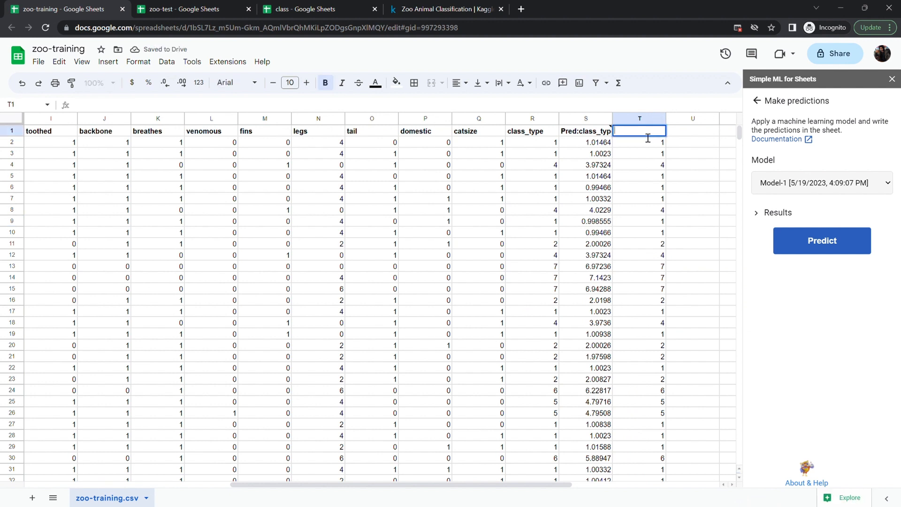
text(Pred_classes)
click(535, 131)
- Select the class_type and pred_classes columns and insert a chart of them
click(549, 119)
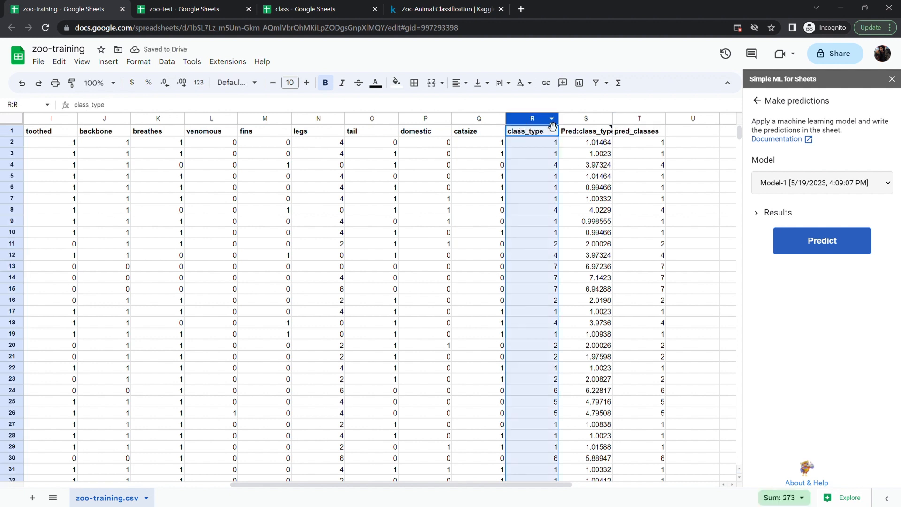
click(634, 118)
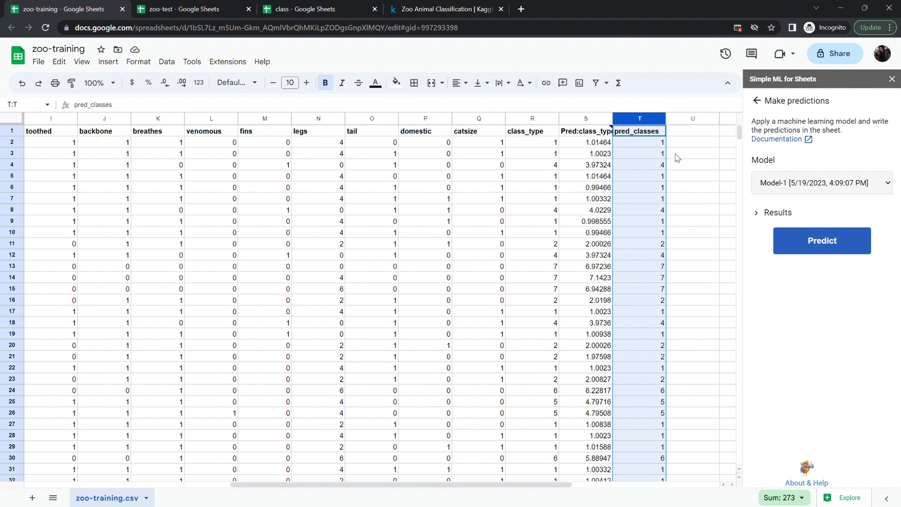
click(532, 120)
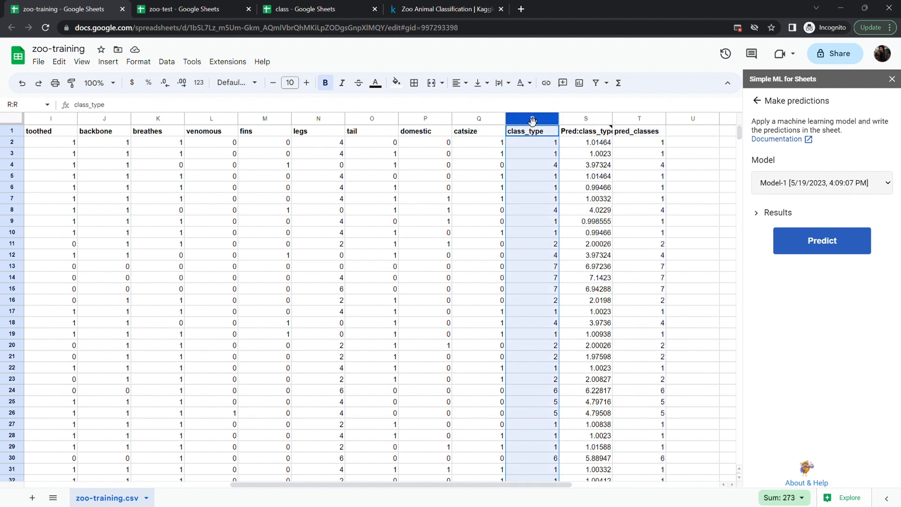
ctrl+click(645, 119)
scroll(654, 363, down, 2)
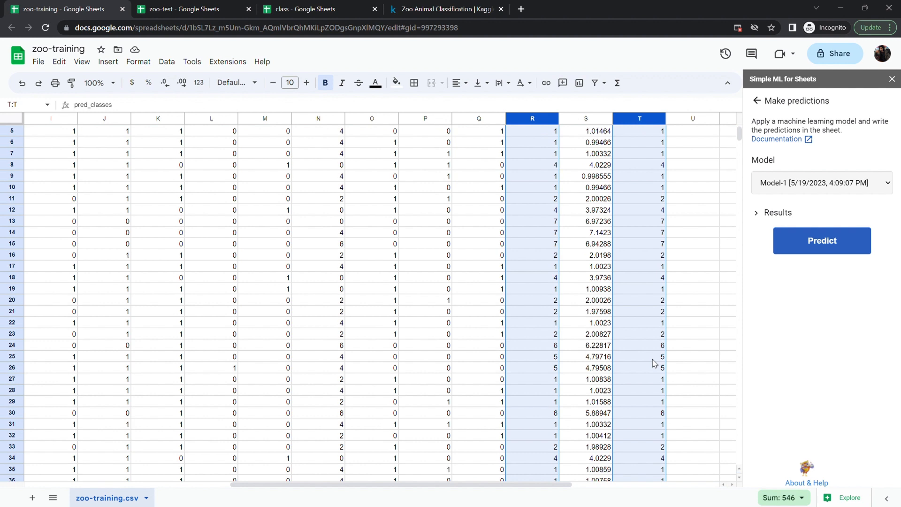
scroll(655, 363, down, 7)
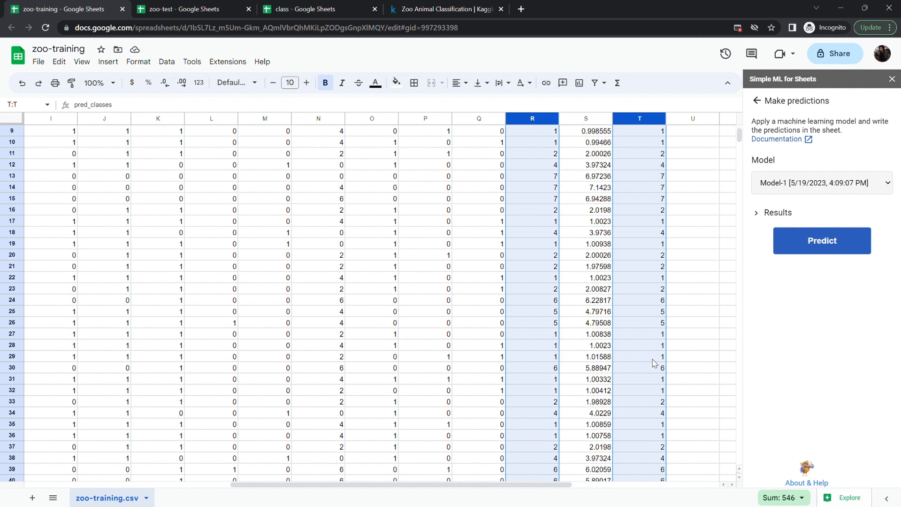
scroll(654, 362, down, 9)
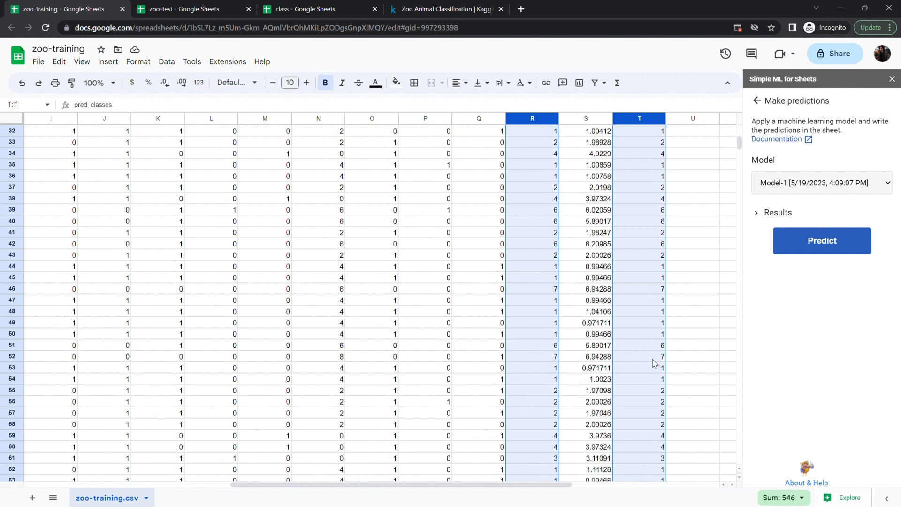
scroll(654, 363, down, 1)
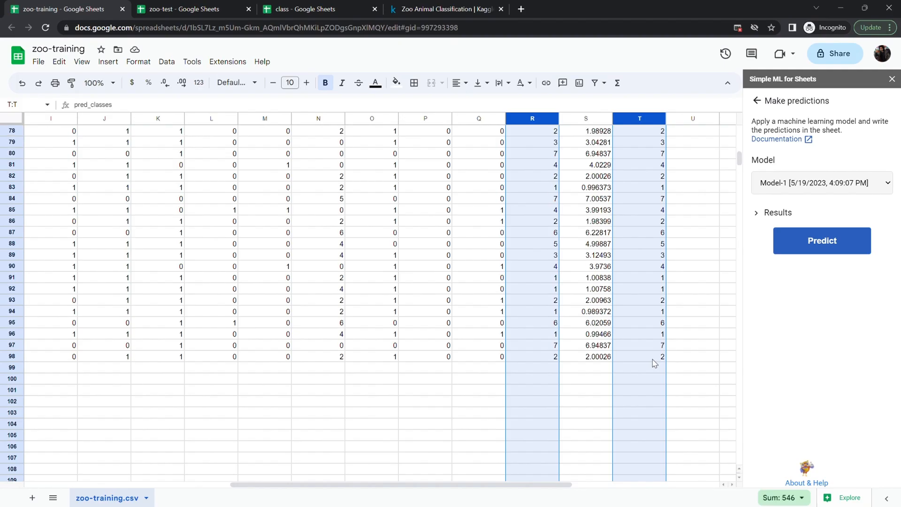
scroll(655, 363, up, 19)
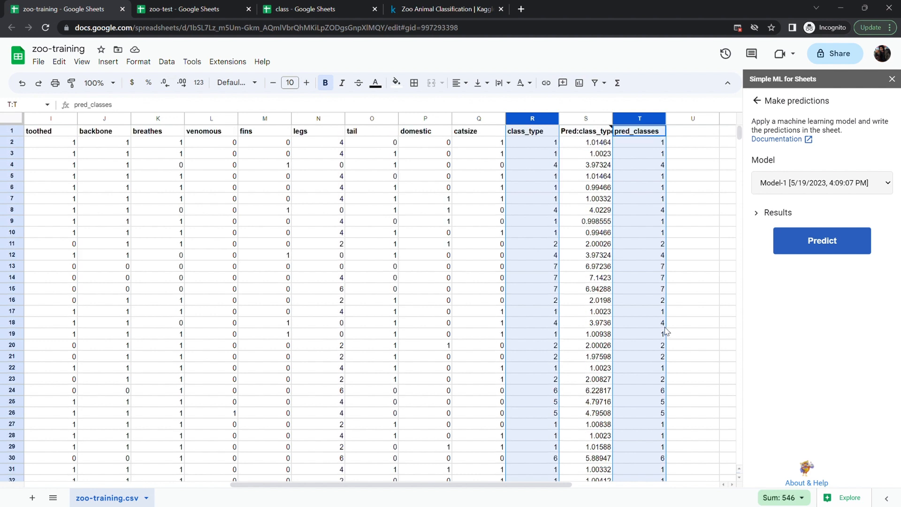
click(108, 61)
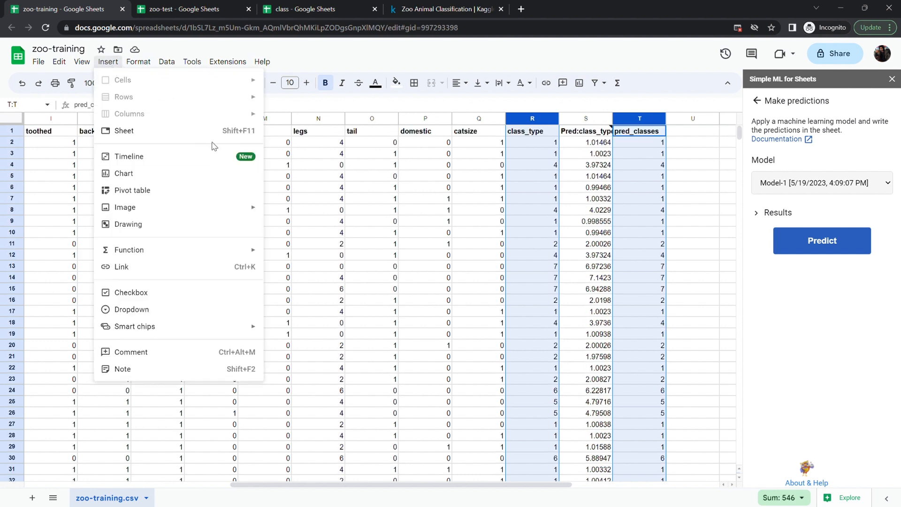
click(123, 174)
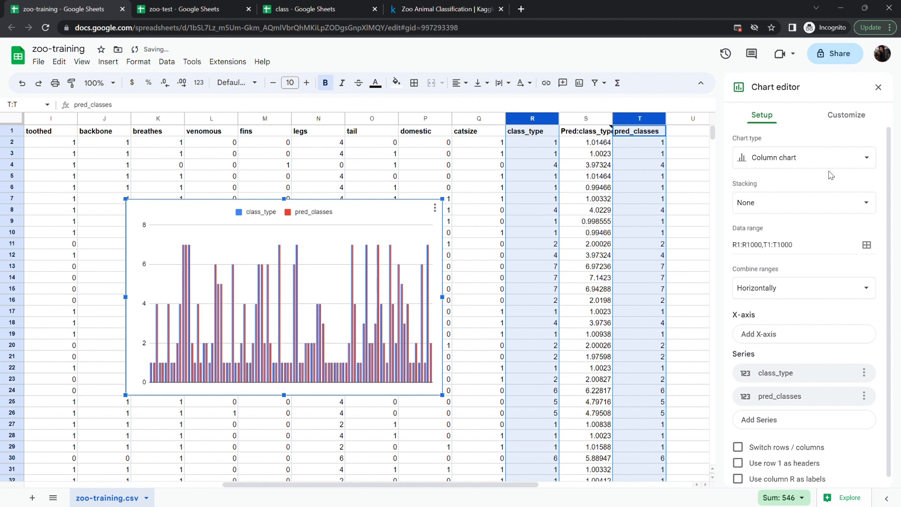
- Switch the chart type to a line chart, then to a scatter chart
click(742, 159)
click(751, 207)
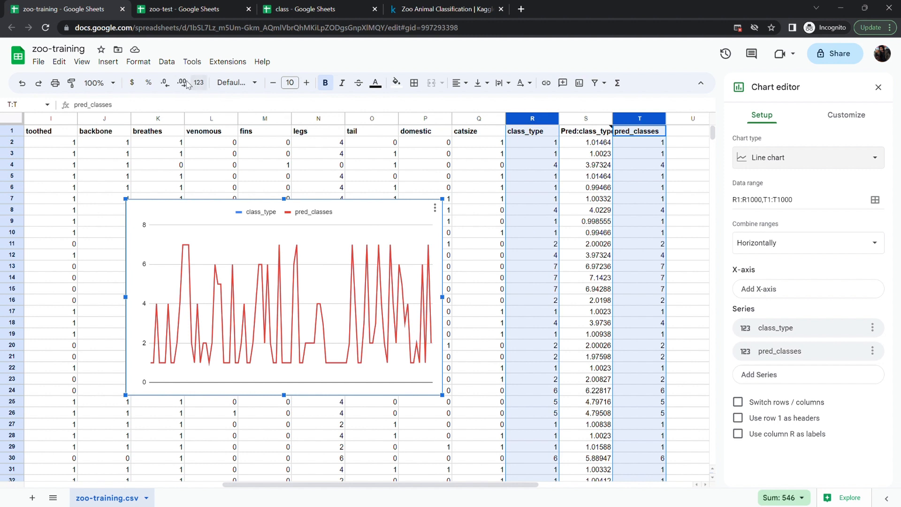
click(765, 159)
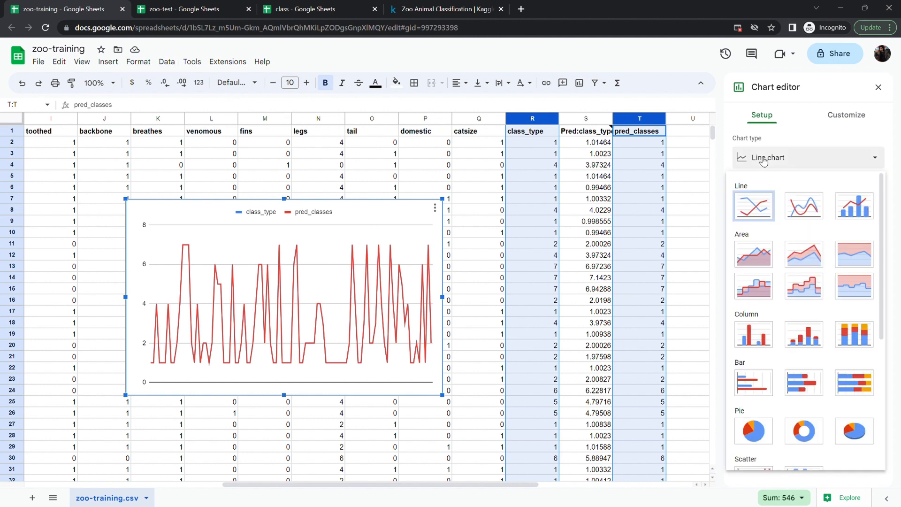
scroll(784, 347, down, 4)
click(753, 359)
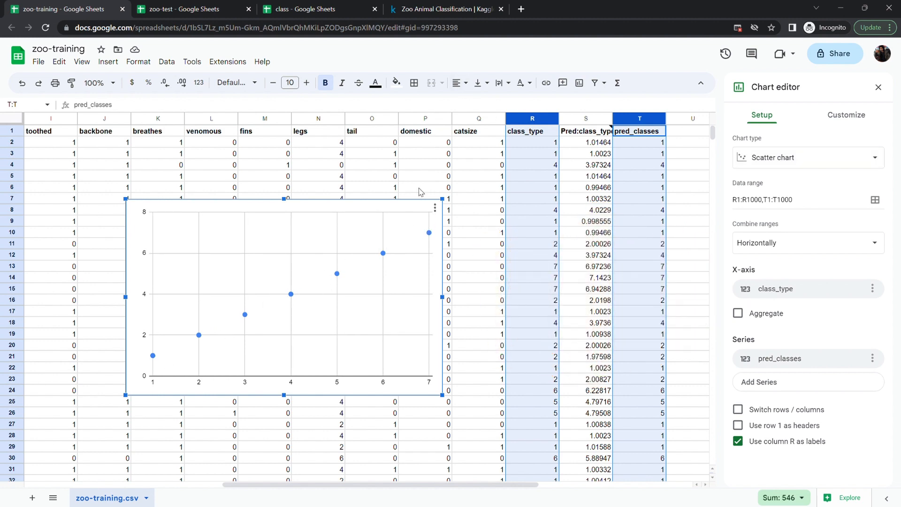
- Delete the chart from the sheet
click(436, 209)
click(453, 240)
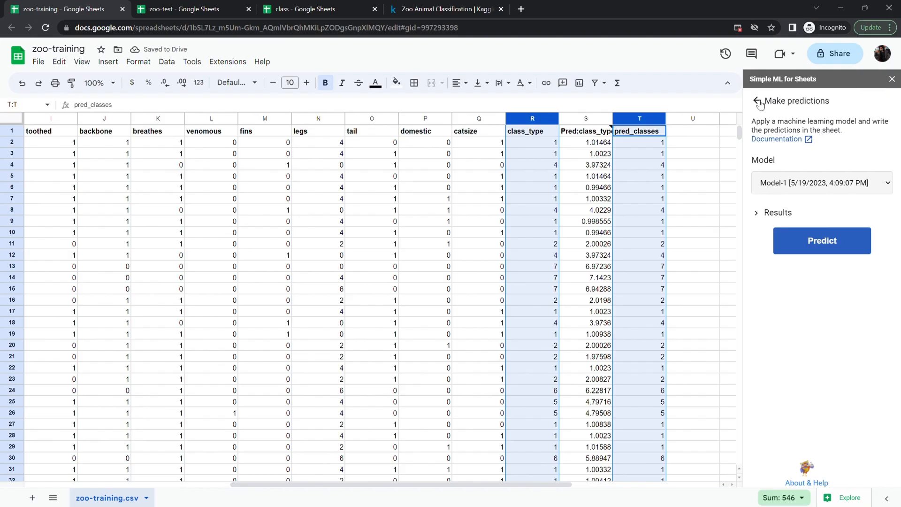
- Run an evaluation of Model-1 from the Simple ML advanced tasks
click(758, 113)
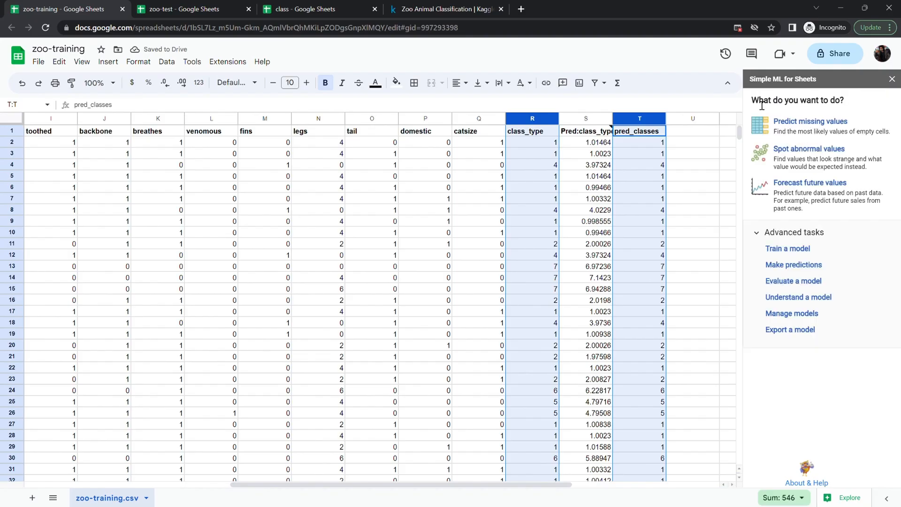
click(787, 282)
click(812, 206)
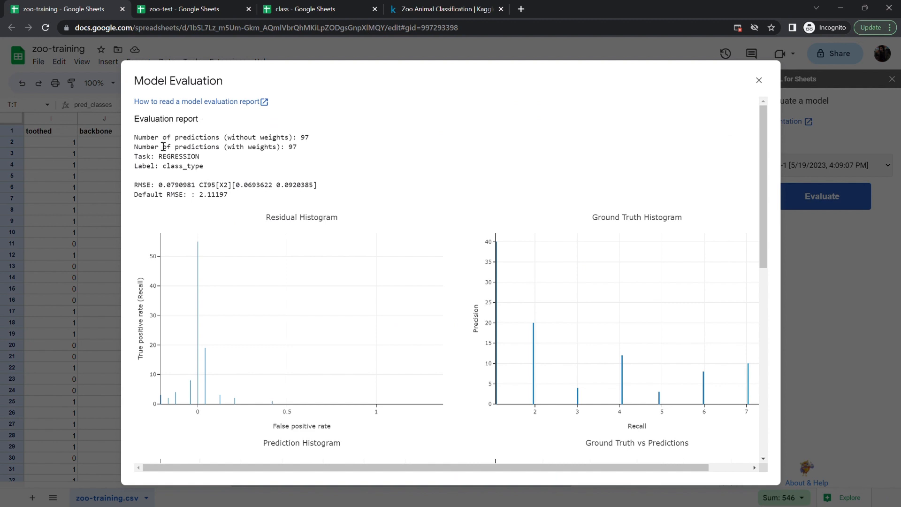
- Examine the evaluation report's task, label, RMSE values and histograms, then close the Model Evaluation dialog
double_click(307, 139)
double_click(295, 150)
double_click(186, 159)
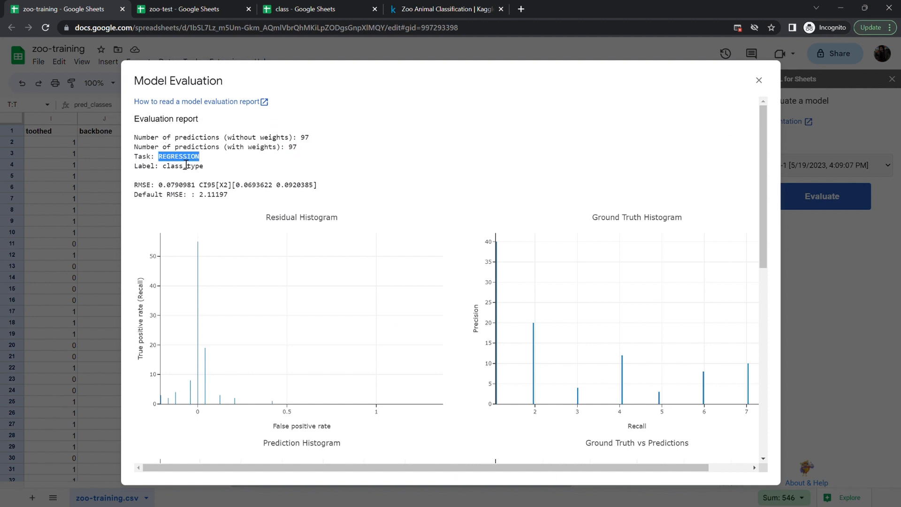
double_click(219, 168)
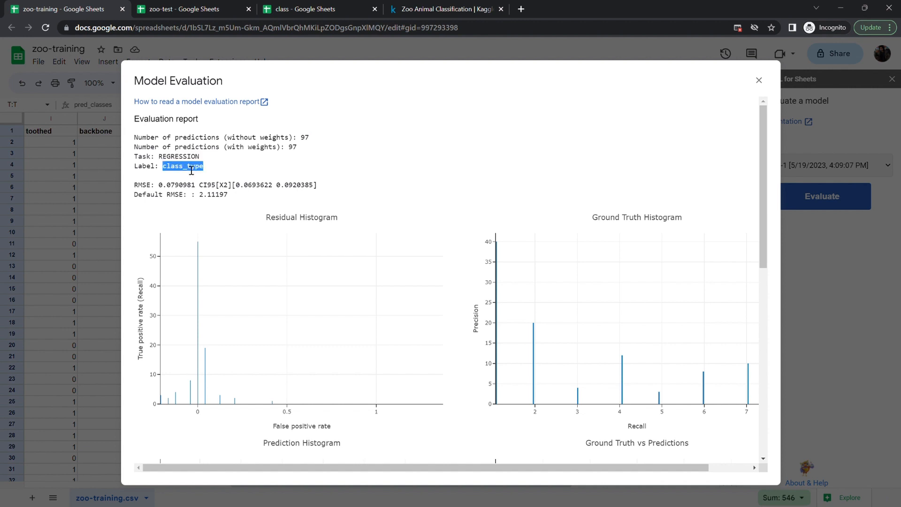
click(226, 178)
double_click(144, 189)
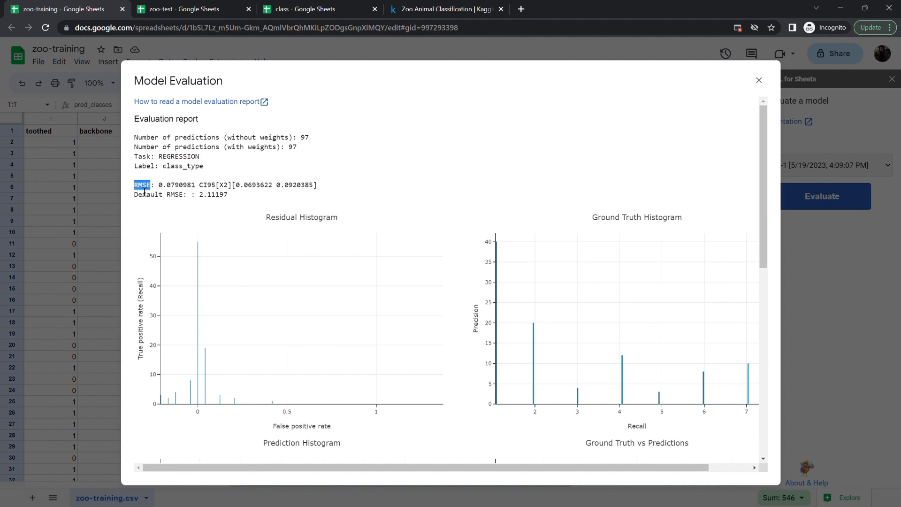
click(157, 192)
double_click(146, 190)
click(151, 189)
double_click(148, 187)
click(163, 181)
double_click(178, 186)
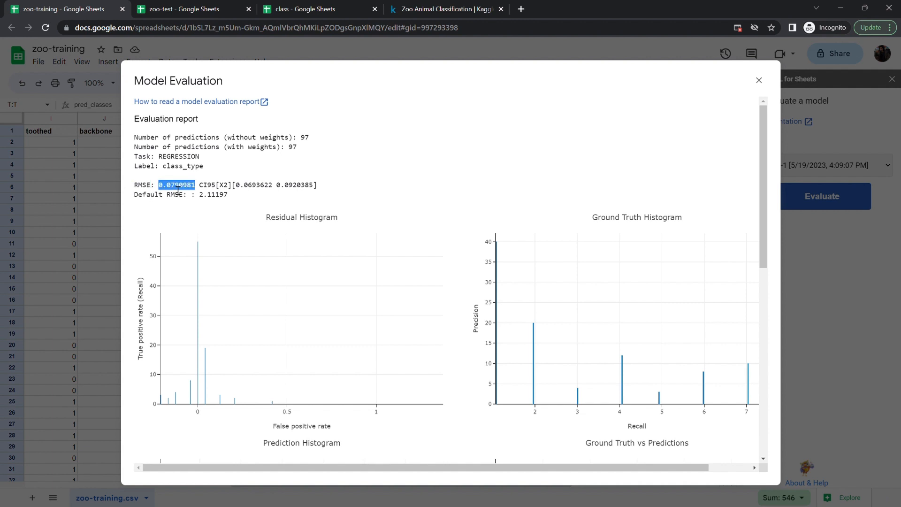
click(178, 190)
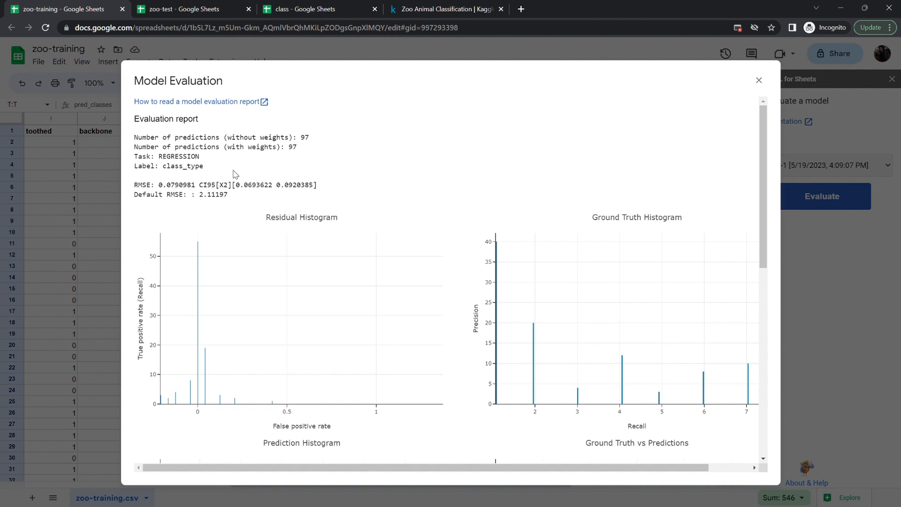
double_click(148, 190)
double_click(182, 188)
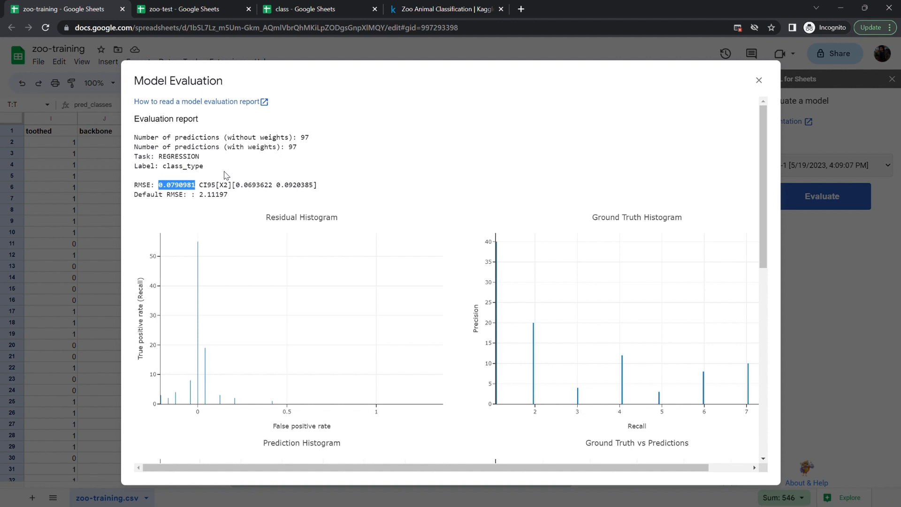
scroll(346, 177, down, 7)
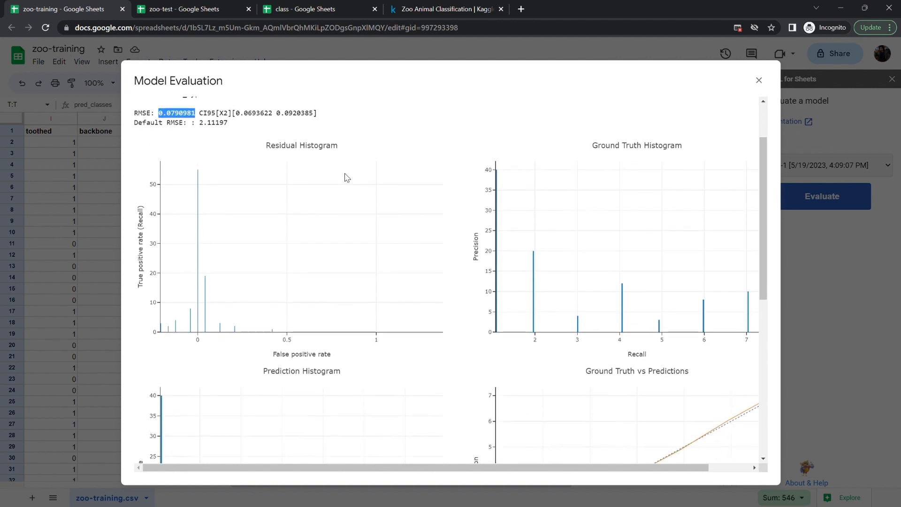
scroll(521, 277, up, 1)
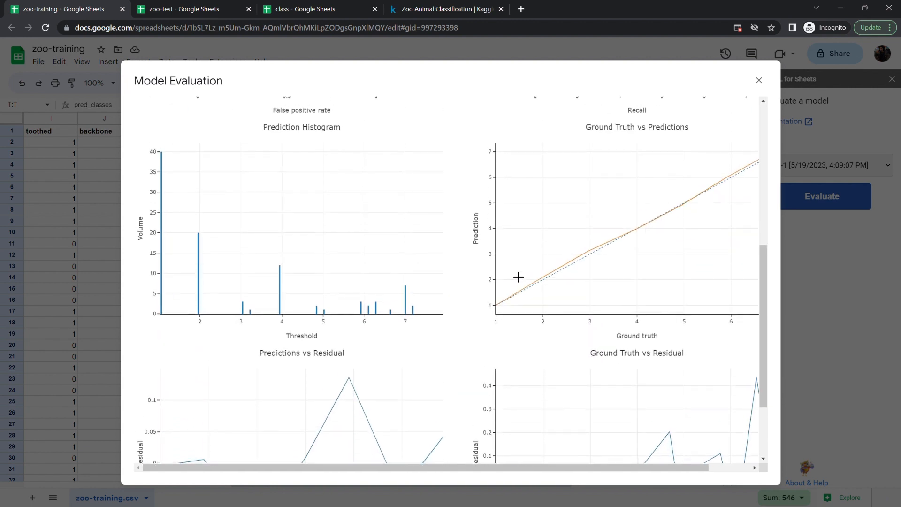
scroll(301, 420, down, 2)
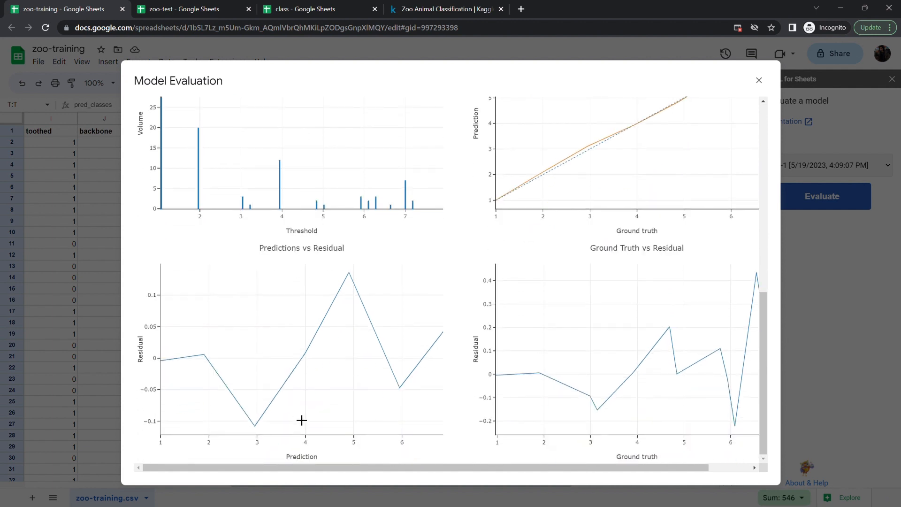
scroll(301, 420, up, 10)
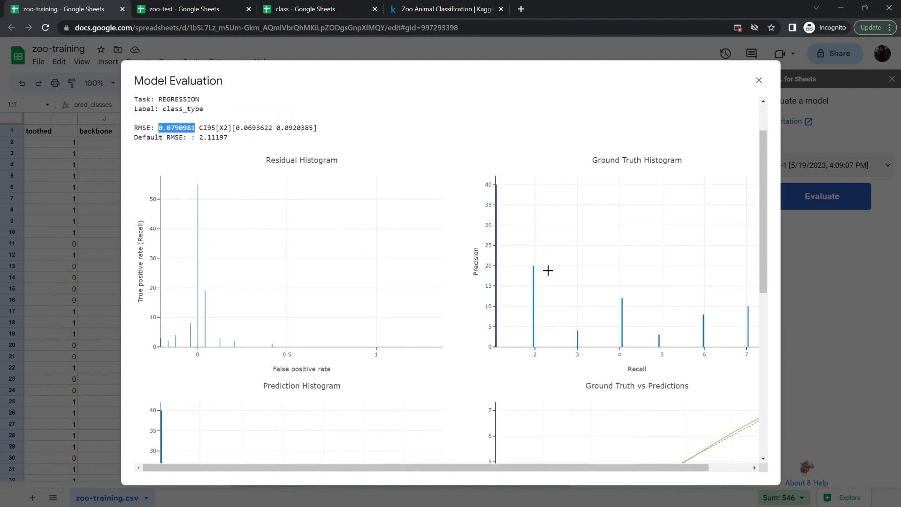
click(759, 80)
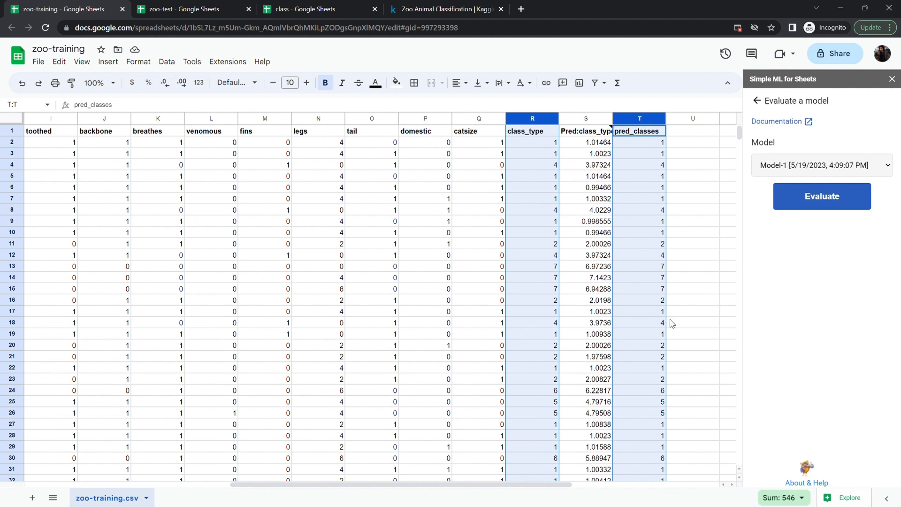
- Delete the Pred:class_type and pred_classes columns from the sheet
scroll(671, 323, down, 1)
scroll(671, 323, up, 1)
click(758, 102)
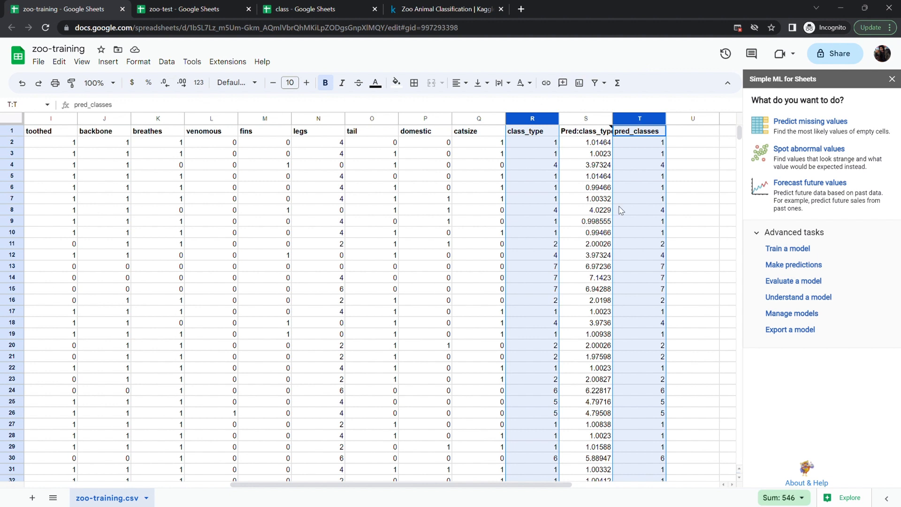
click(522, 120)
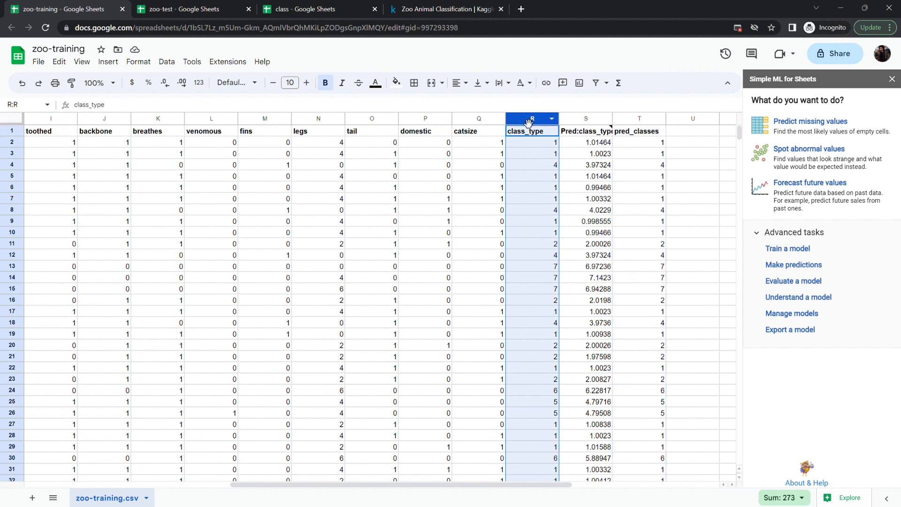
click(590, 118)
ctrl+click(653, 120)
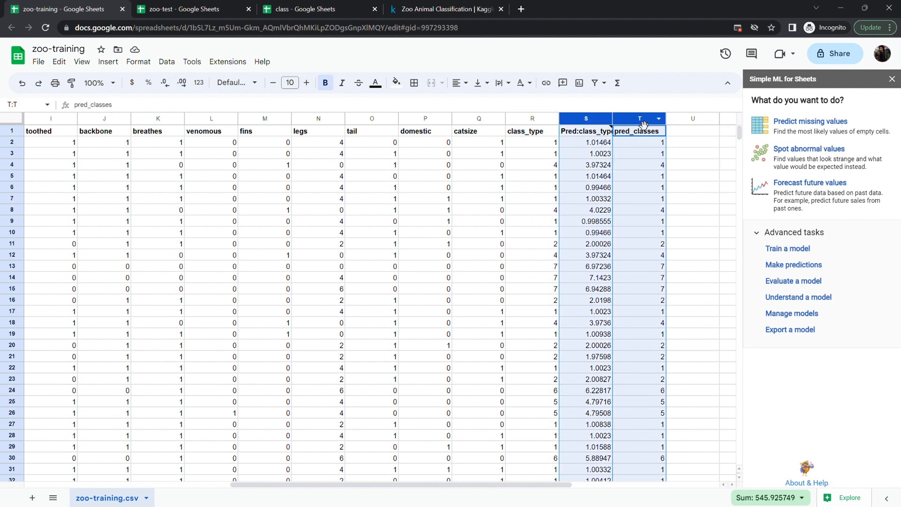
click(658, 119)
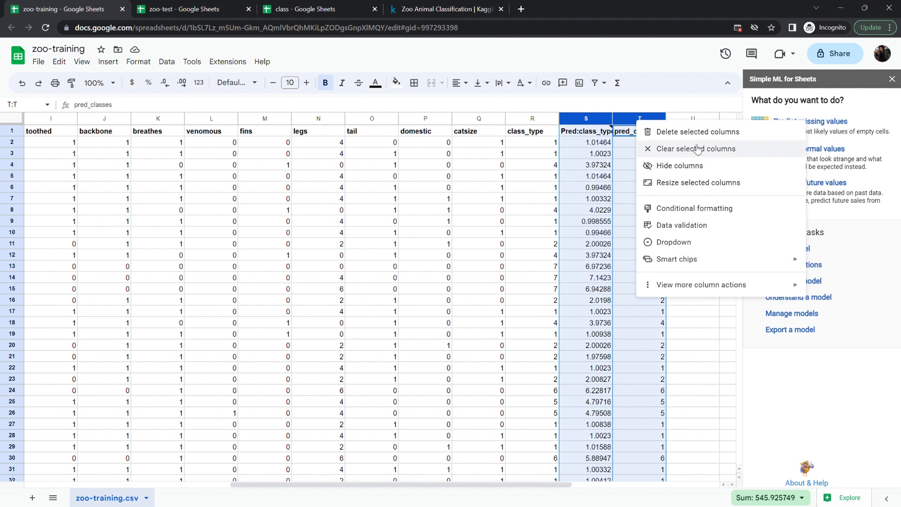
click(647, 132)
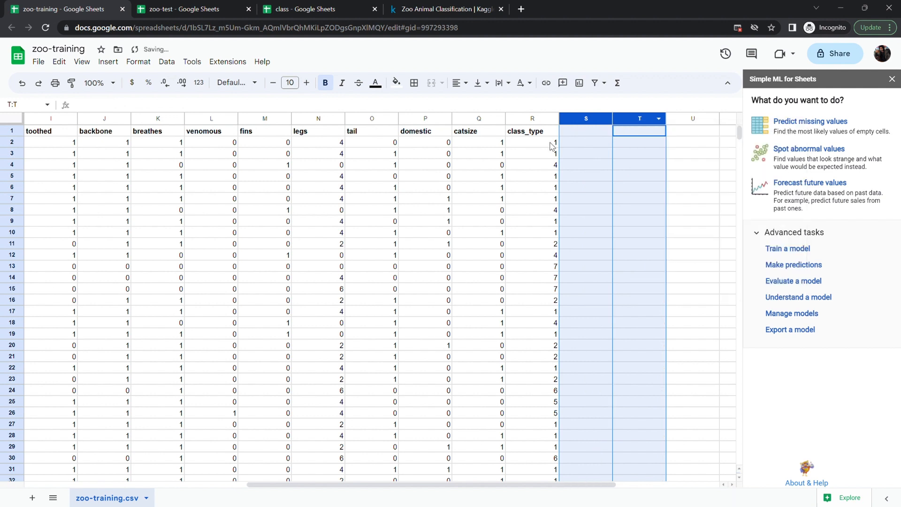
- Predict class_type with Model-2 so its predictions fill column S
click(590, 283)
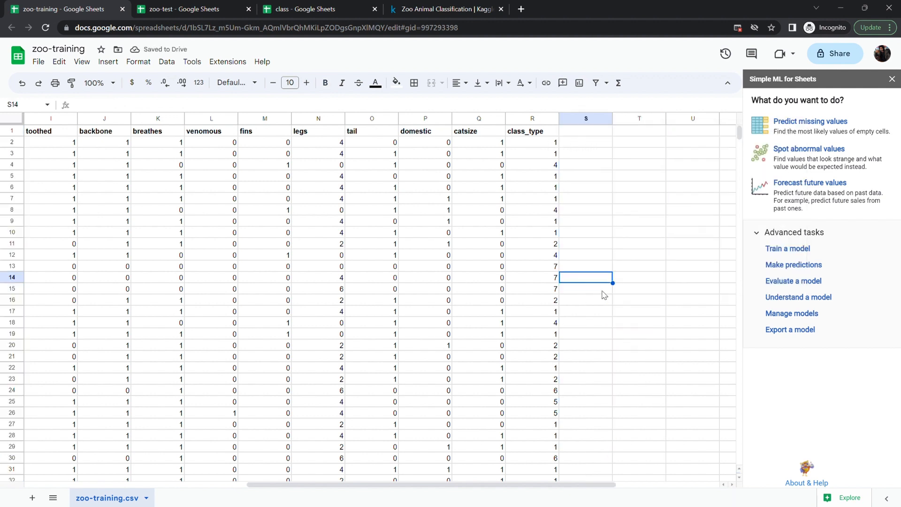
click(609, 325)
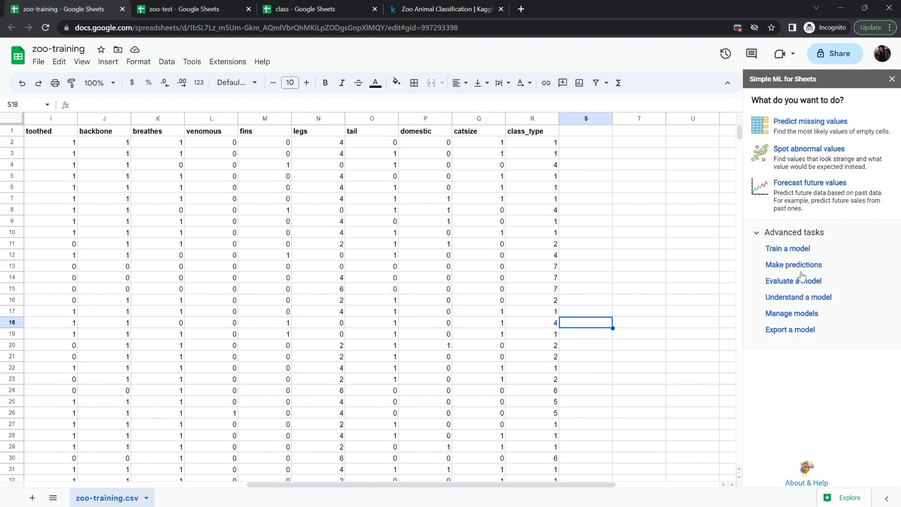
click(786, 265)
click(780, 190)
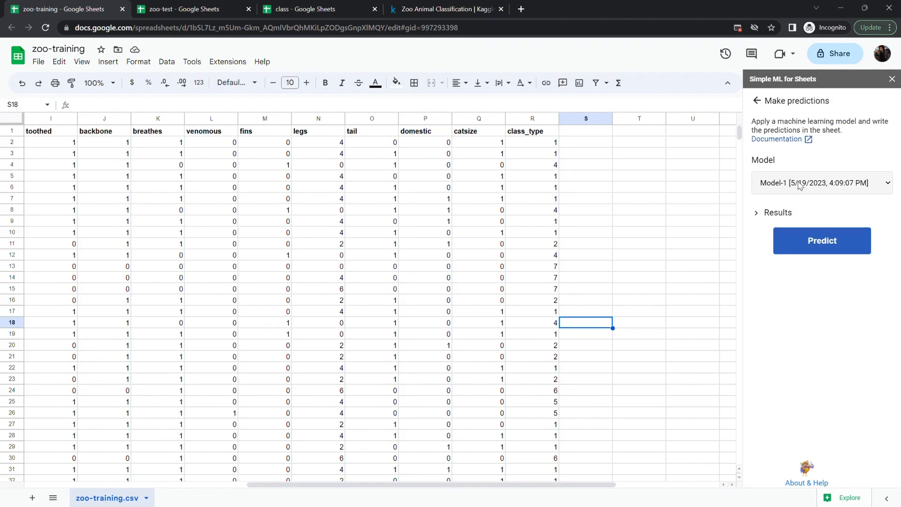
click(746, 212)
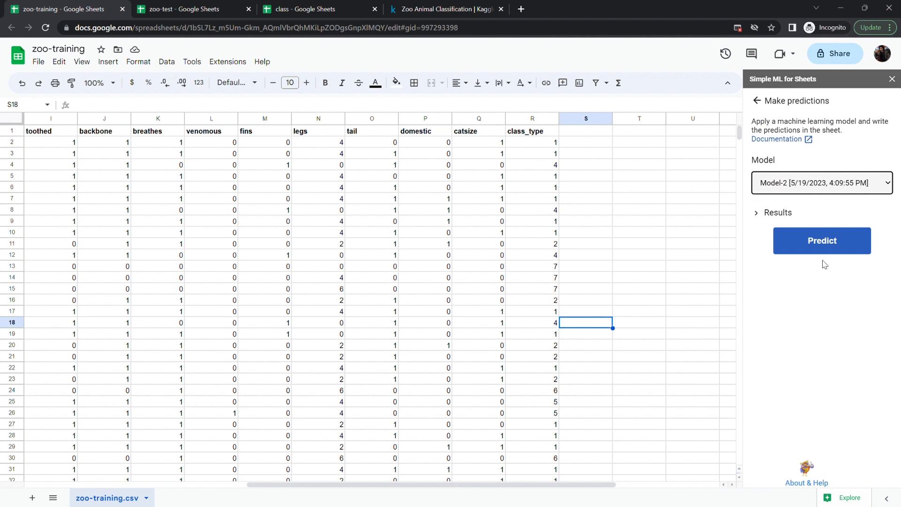
click(821, 242)
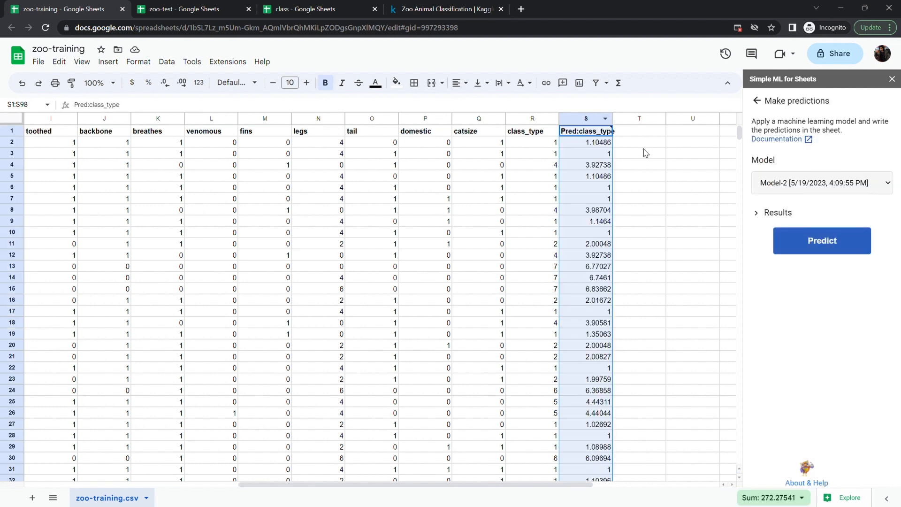
- Give column T the header pred_classess
double_click(639, 134)
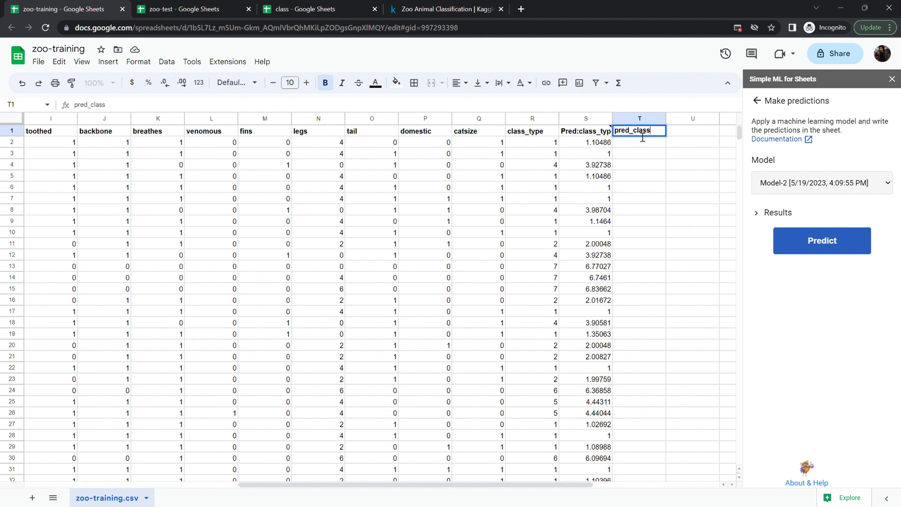
text(ss)
key(Return)
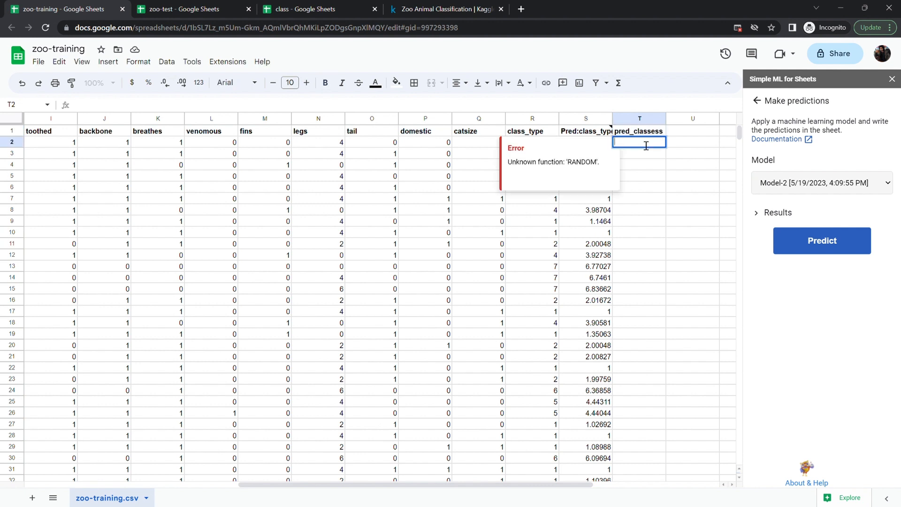
- Fill column T with ROUND formulas of the Pred:class_type values in column S, starting from row 2
text(=)
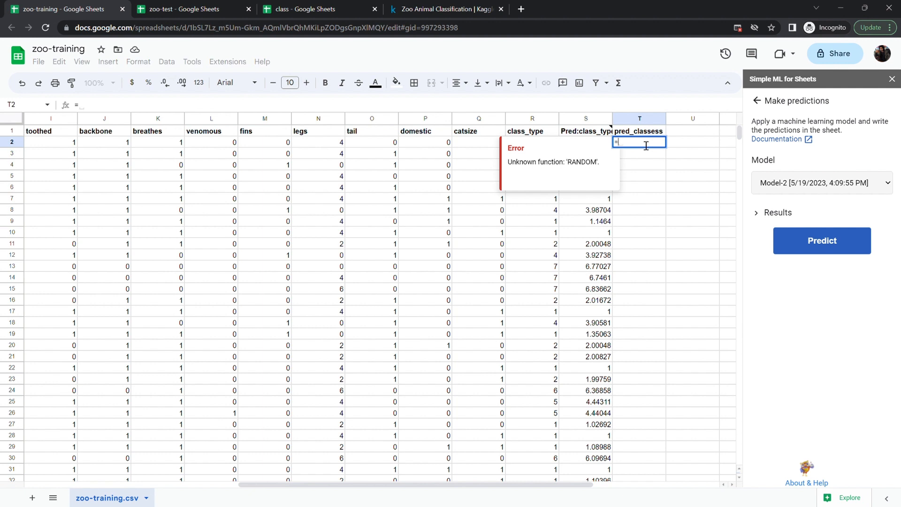
text(ROUND()
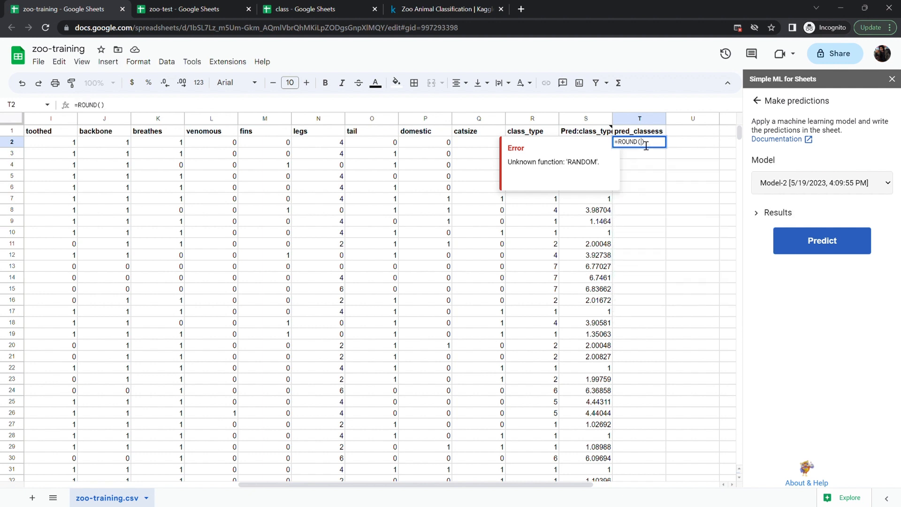
text(s2:)
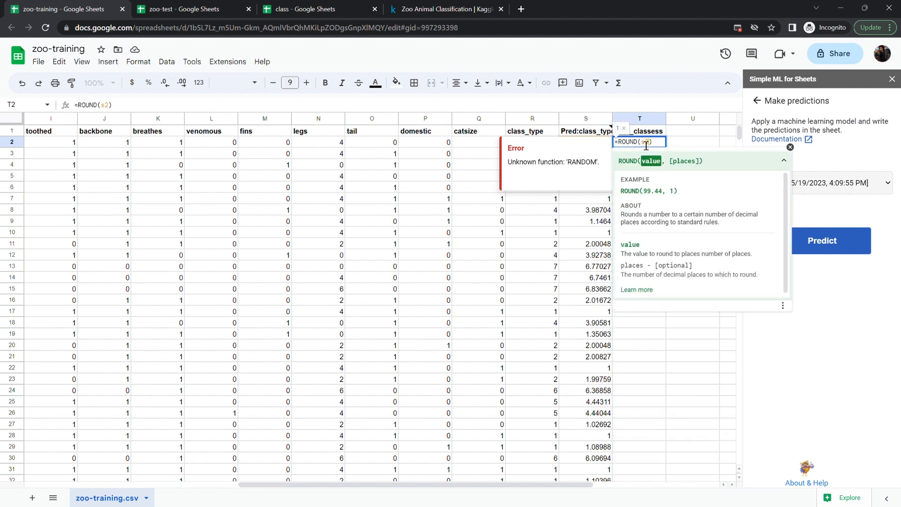
key(BackSpace)
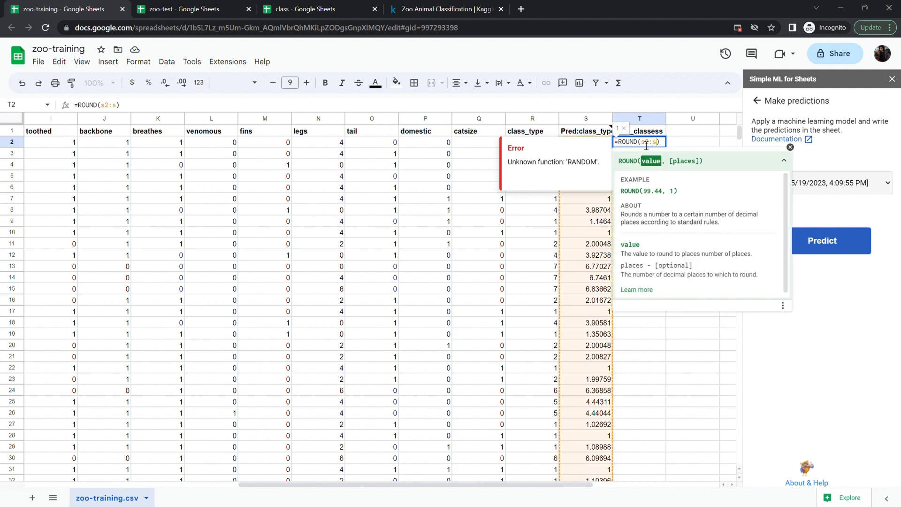
key(Return)
click(493, 221)
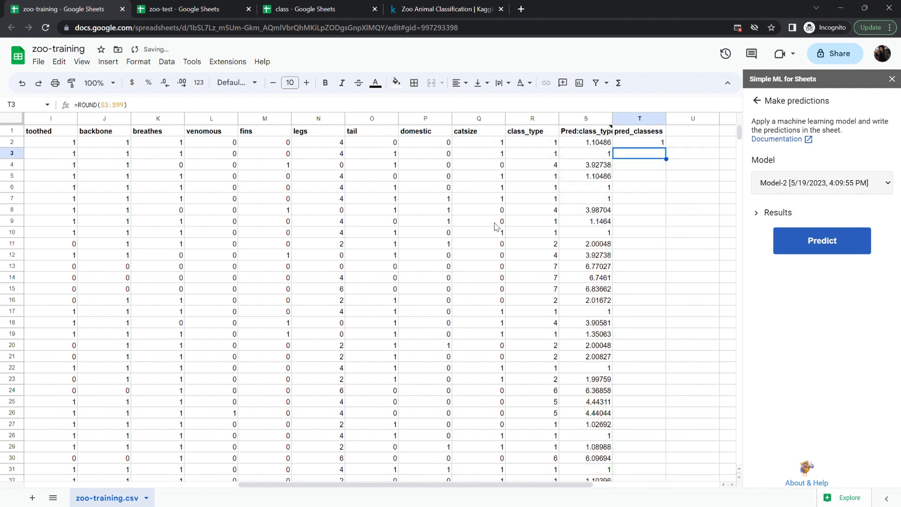
click(653, 199)
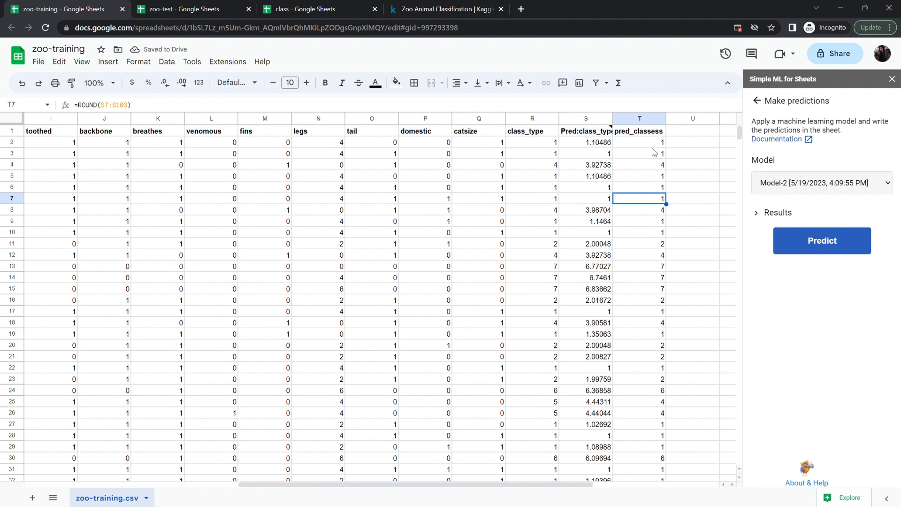
scroll(656, 269, down, 4)
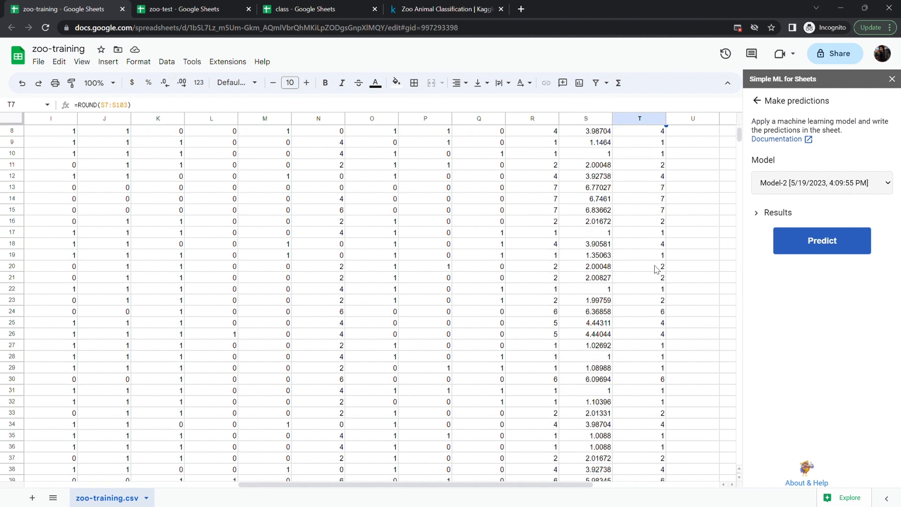
scroll(631, 406, down, 2)
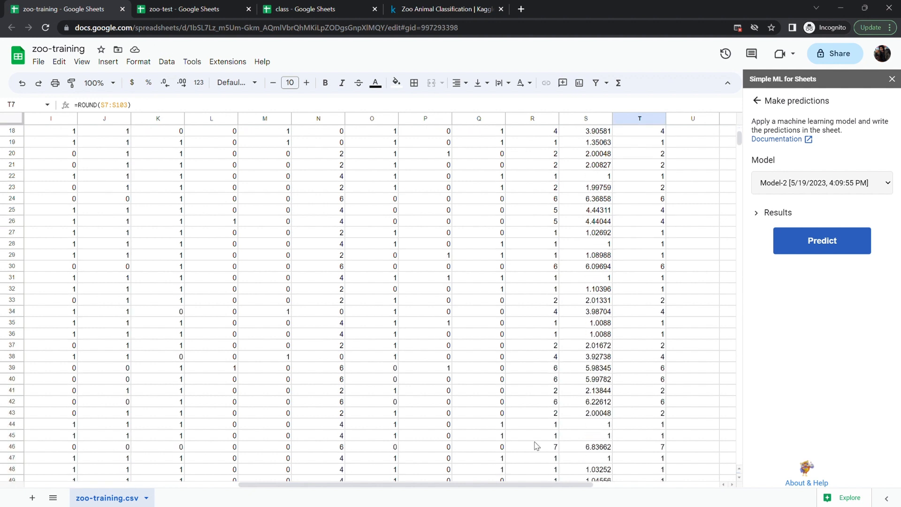
scroll(648, 450, down, 3)
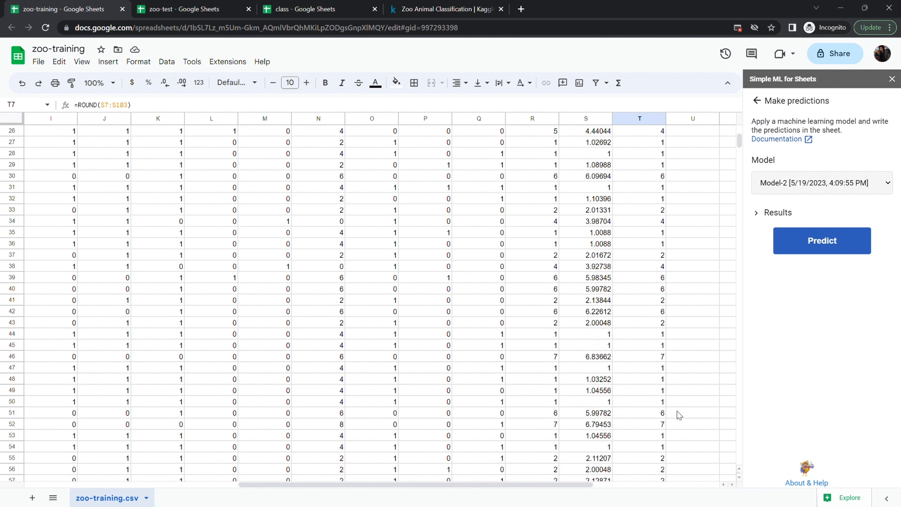
scroll(641, 458, down, 9)
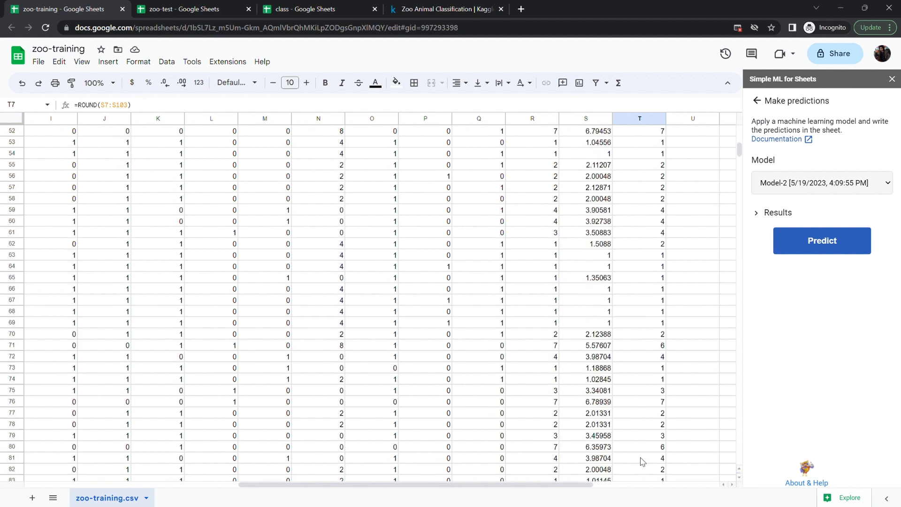
- Scroll through the sheet and inspect the ROUND formulas near the last rows of column T
scroll(643, 462, down, 3)
scroll(643, 461, right, 5)
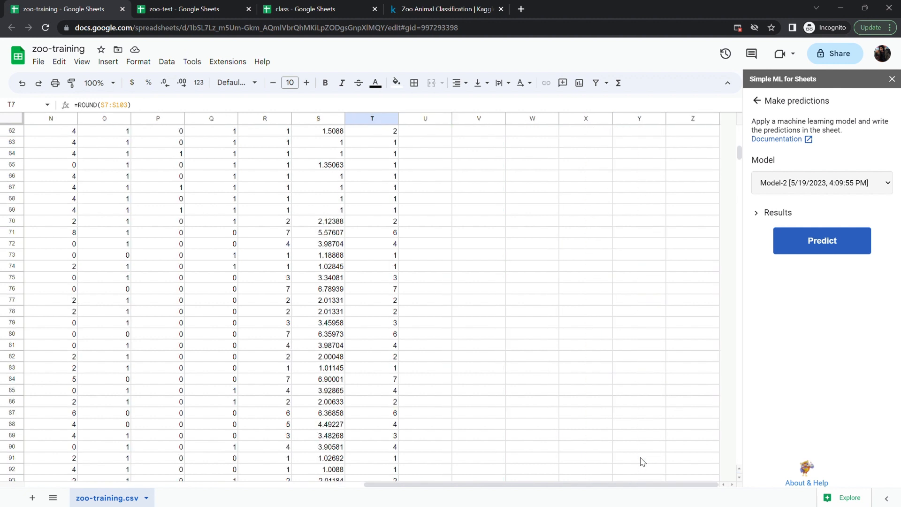
scroll(642, 461, left, 3)
scroll(642, 461, down, 3)
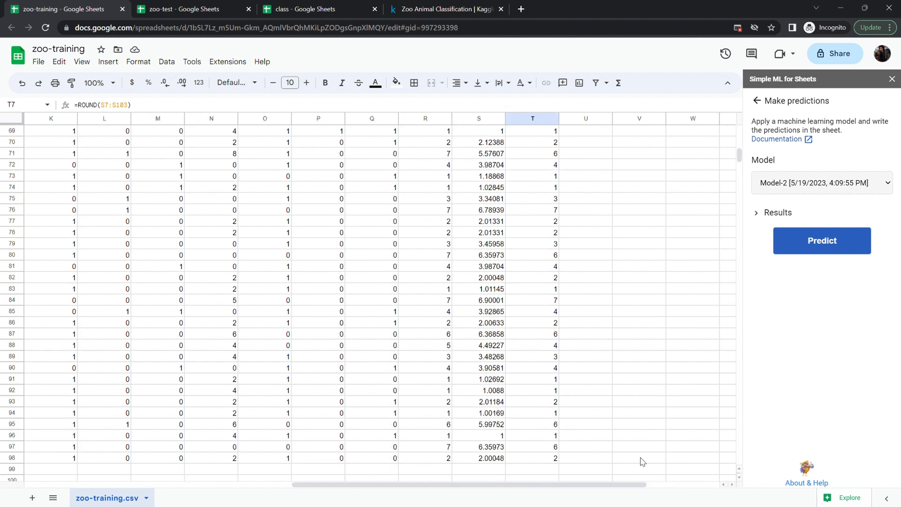
click(554, 449)
double_click(554, 448)
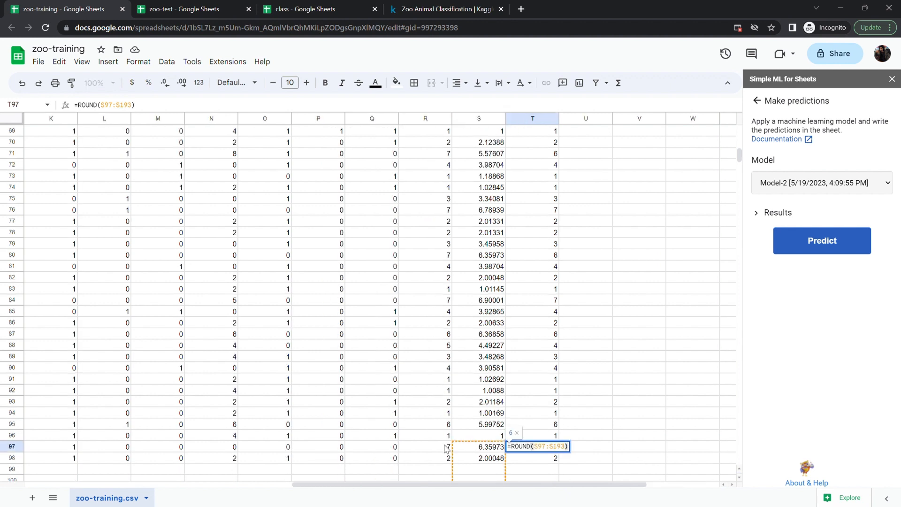
click(449, 448)
double_click(555, 449)
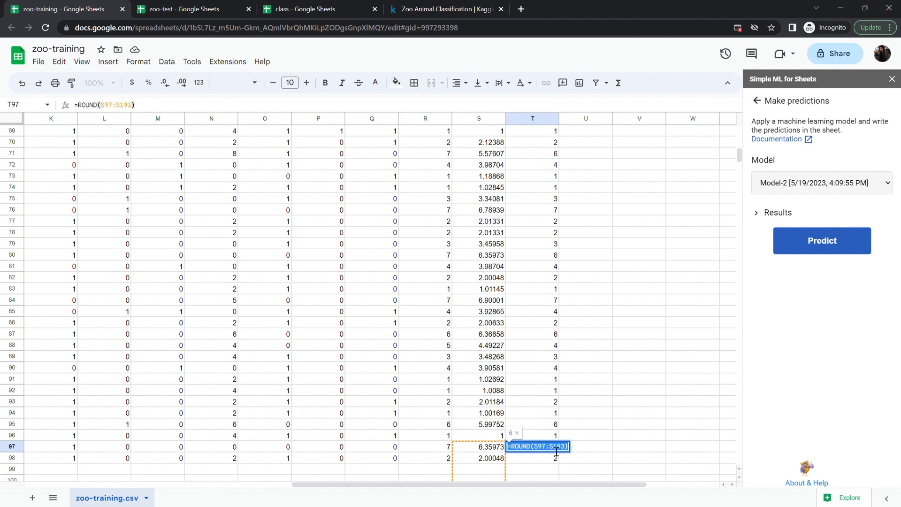
click(602, 404)
scroll(602, 404, up, 15)
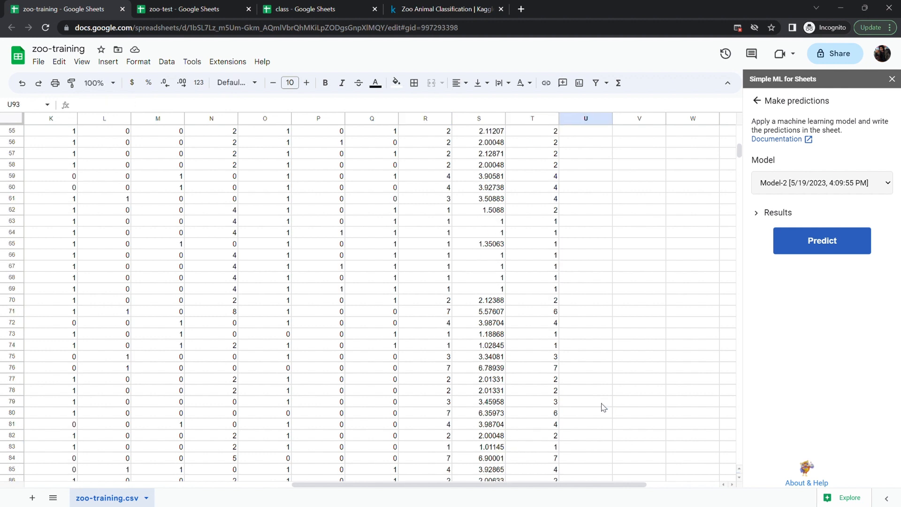
- Insert a chart comparing the class_type and pred_classess columns
click(424, 119)
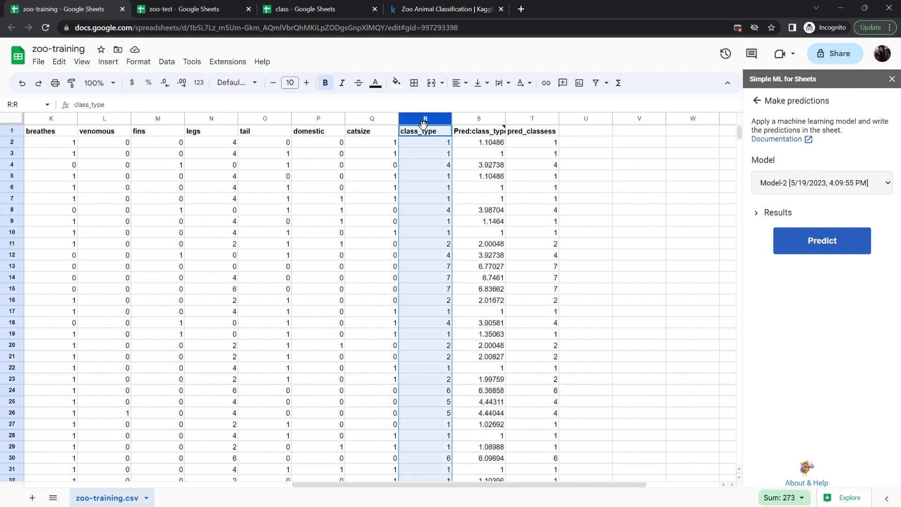
ctrl+click(531, 119)
click(108, 62)
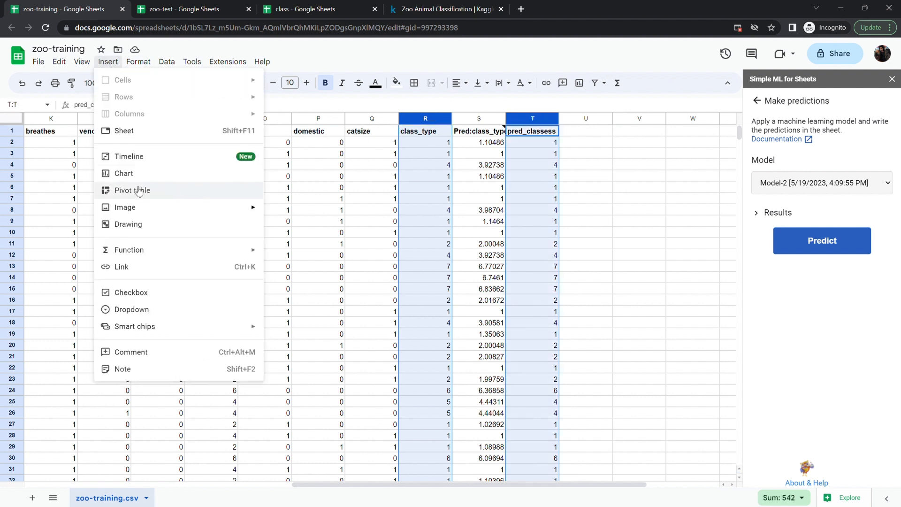
click(126, 173)
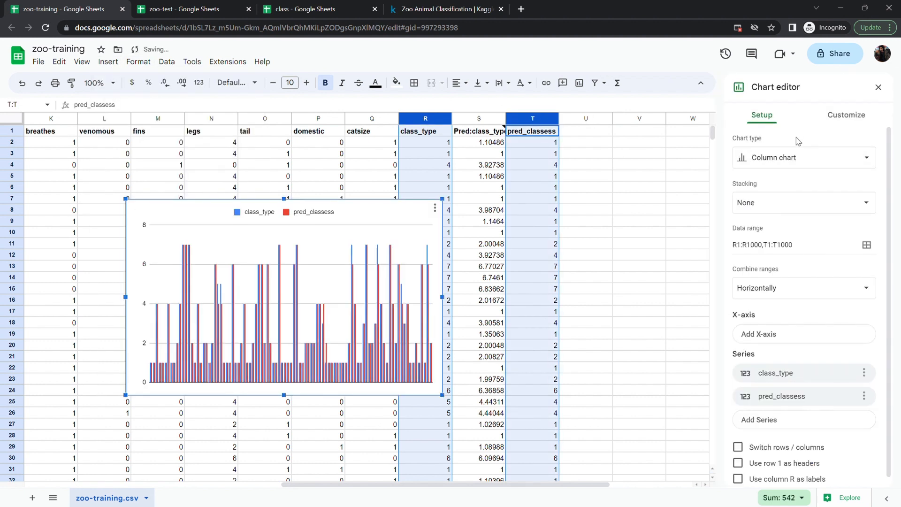
- Switch the chart type to a line chart and then to a scatter chart
click(791, 156)
click(752, 208)
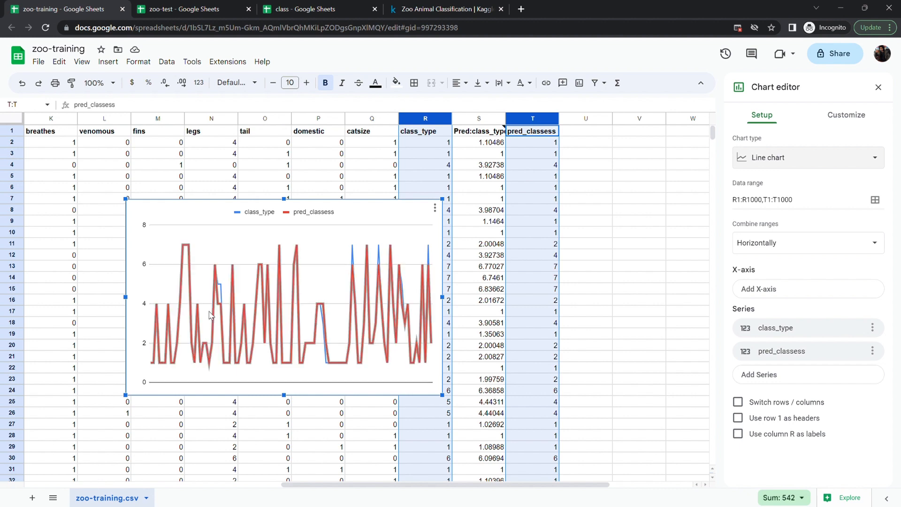
click(764, 165)
scroll(770, 373, down, 3)
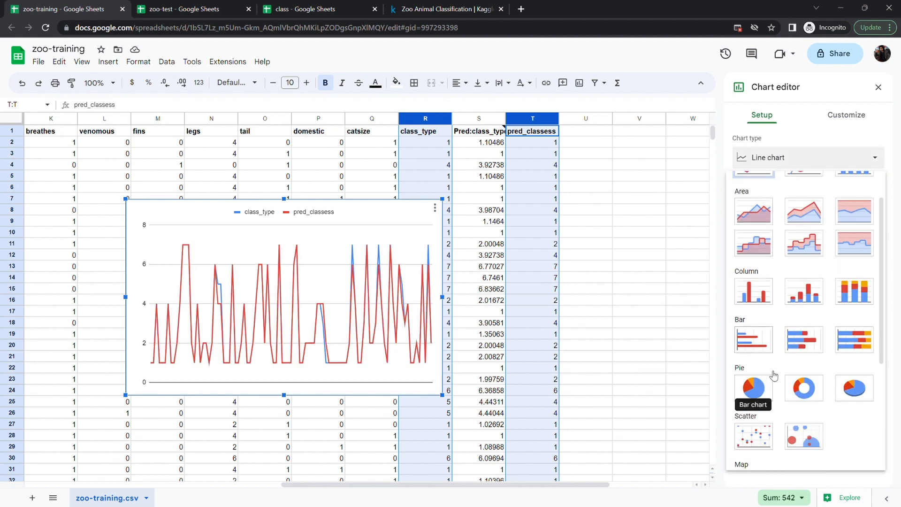
click(753, 415)
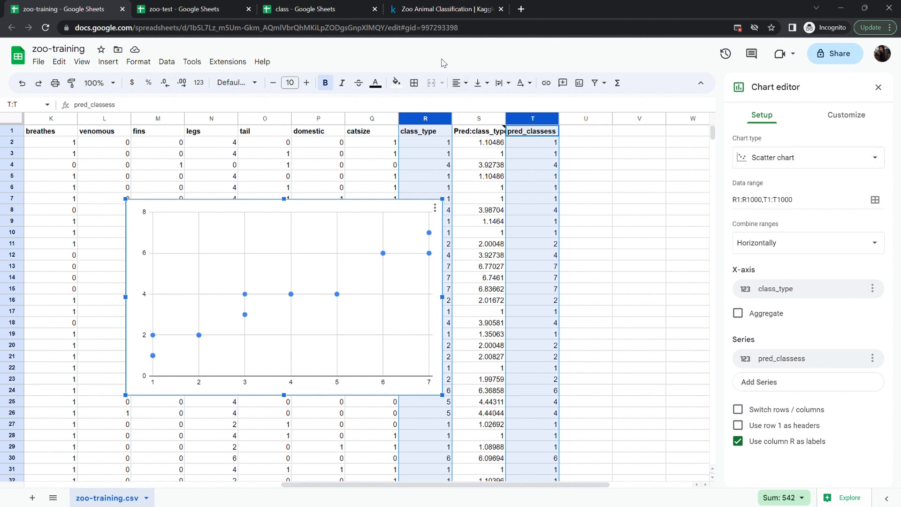
- Delete the comparison chart from the sheet
click(435, 207)
click(449, 241)
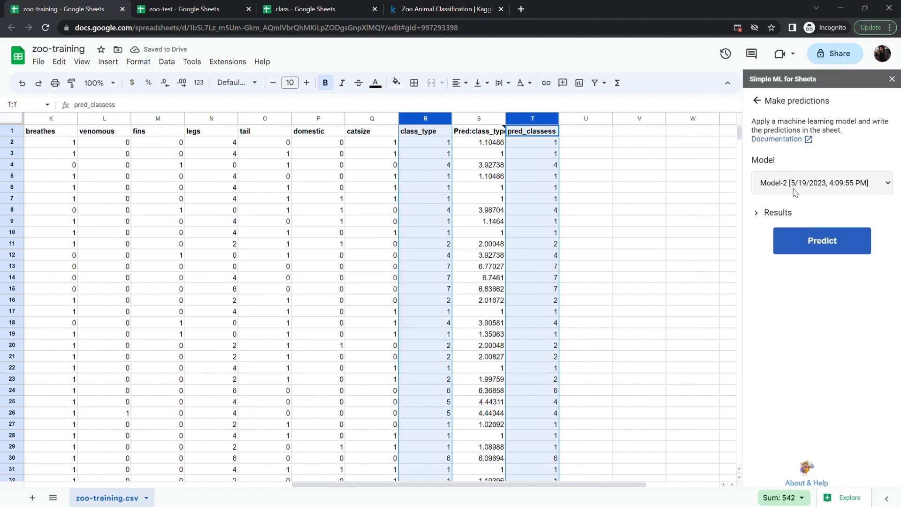
- Evaluate Model-2 and examine the RMSE in its evaluation report before closing it
click(758, 101)
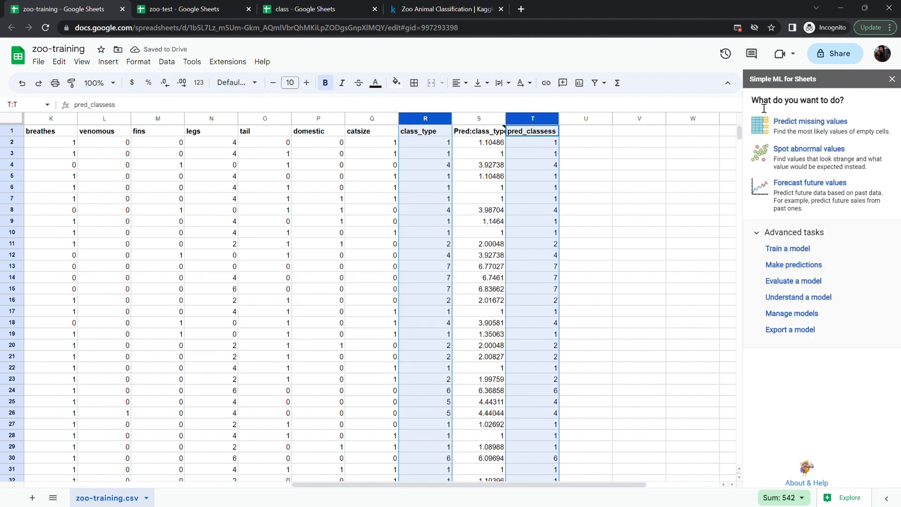
click(781, 281)
click(816, 203)
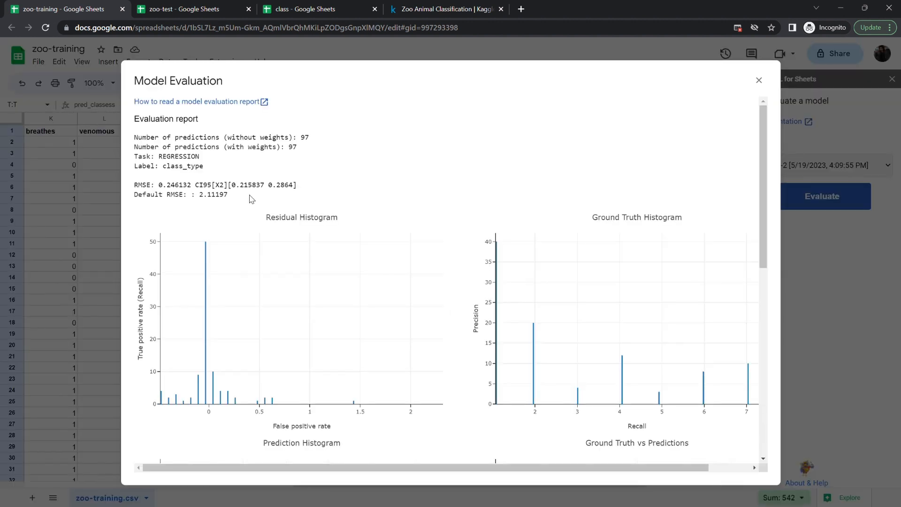
double_click(181, 188)
click(163, 190)
drag(165, 190, 189, 190)
click(189, 190)
click(759, 80)
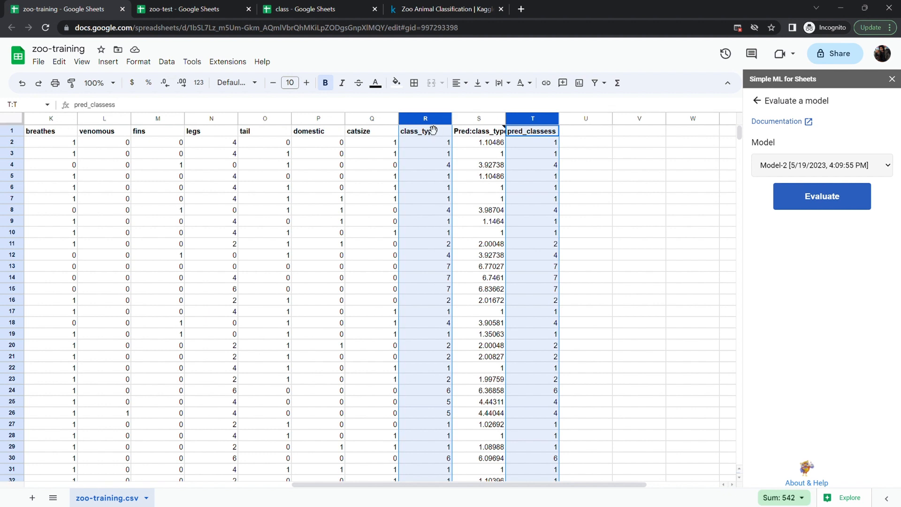
- Delete the Pred:class_type and pred_classess columns
click(488, 118)
shift+click(524, 121)
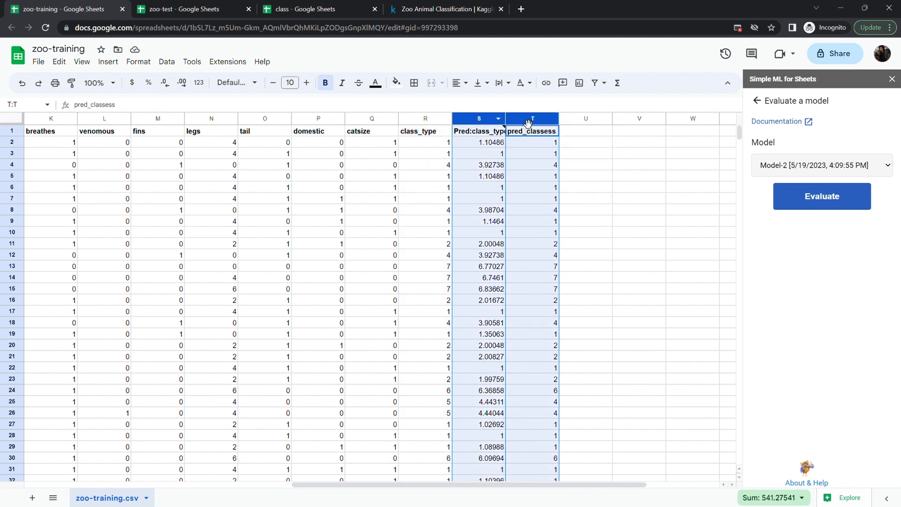
right_click(524, 121)
click(555, 142)
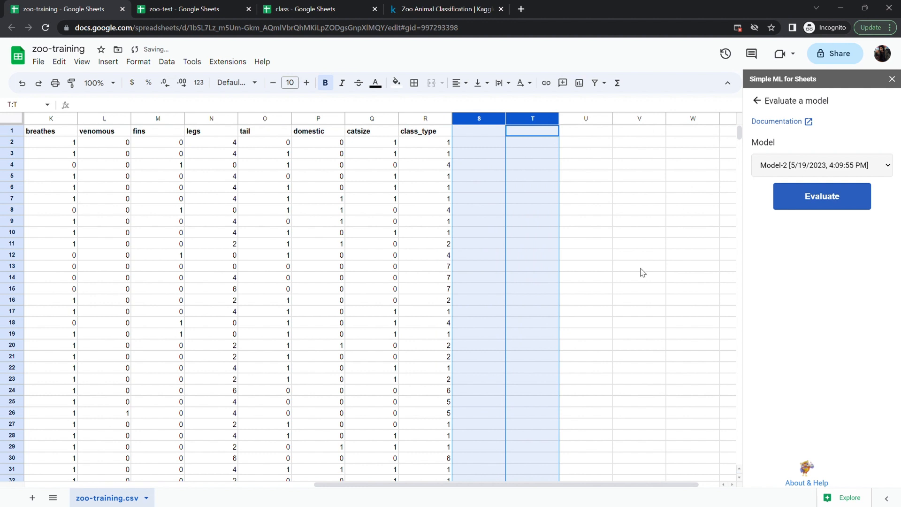
- Scroll through the sheet to review the remaining data columns
click(641, 272)
click(499, 318)
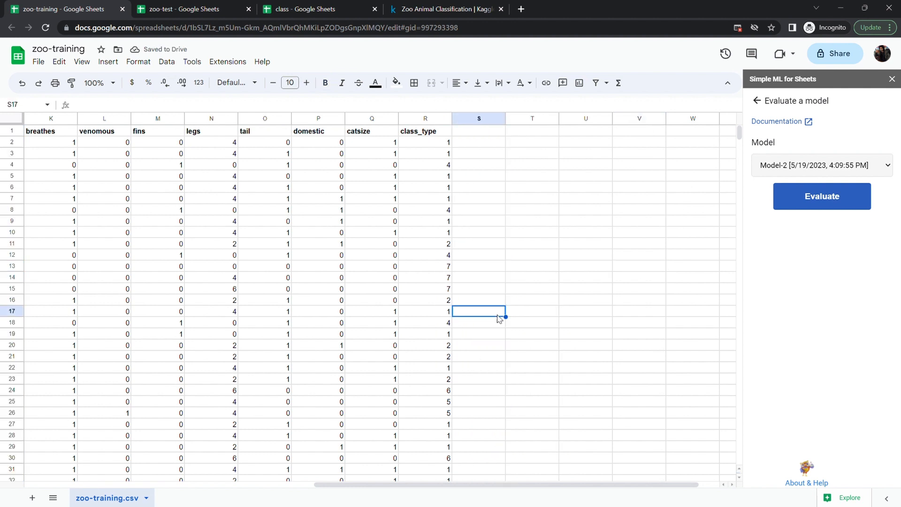
scroll(499, 317, down, 8)
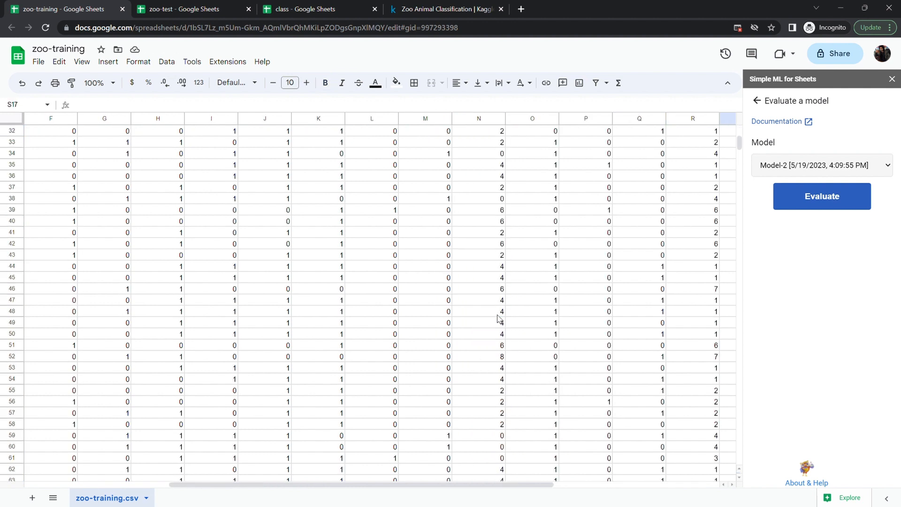
scroll(499, 319, right, 1)
scroll(499, 319, down, 7)
scroll(499, 319, left, 2)
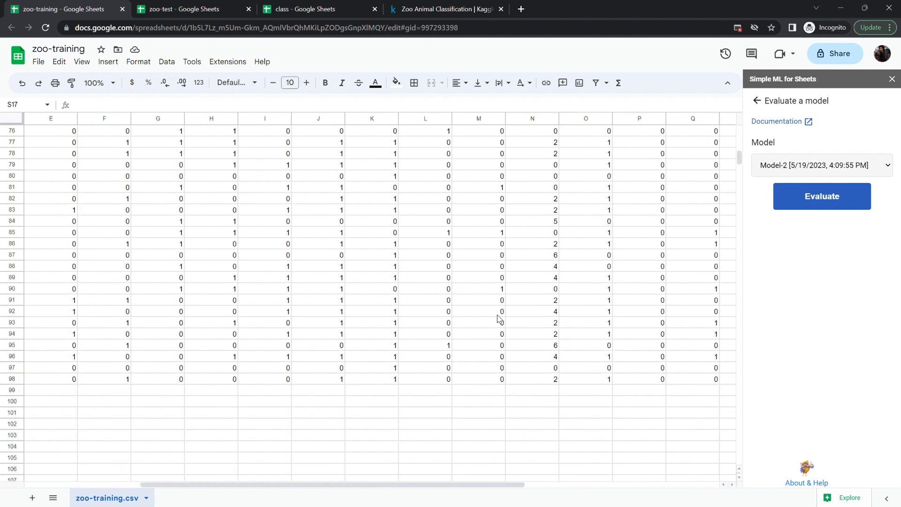
scroll(499, 319, right, 2)
scroll(499, 318, up, 1)
- Predict class_type with Model-3 so its predictions fill column S
click(757, 103)
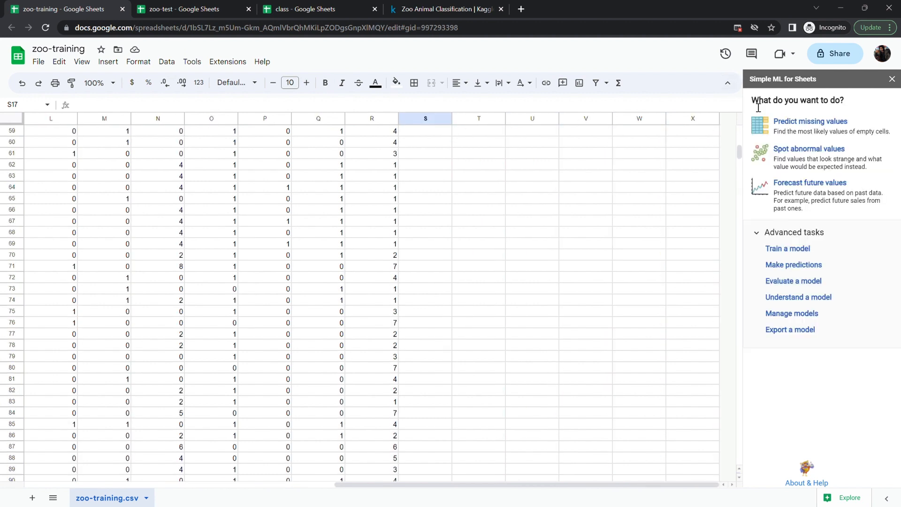
click(793, 266)
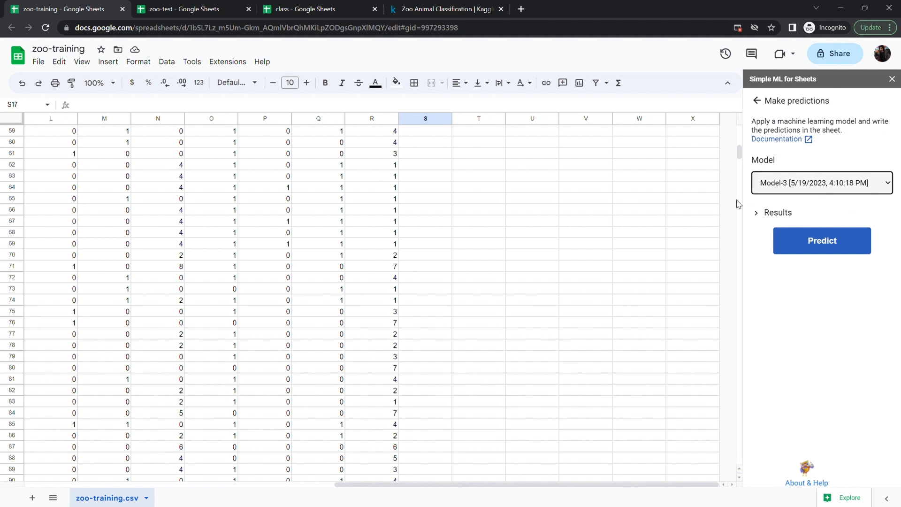
click(810, 249)
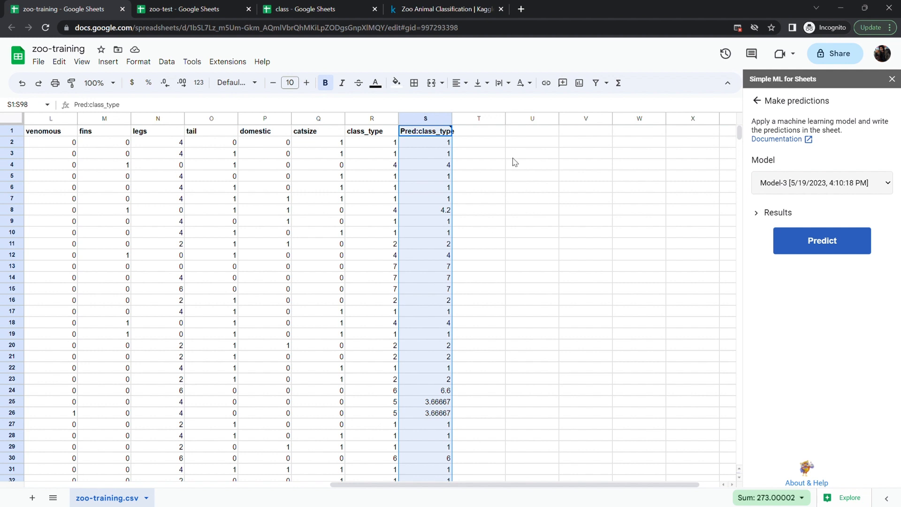
- Give column T the header pred:classes
click(469, 137)
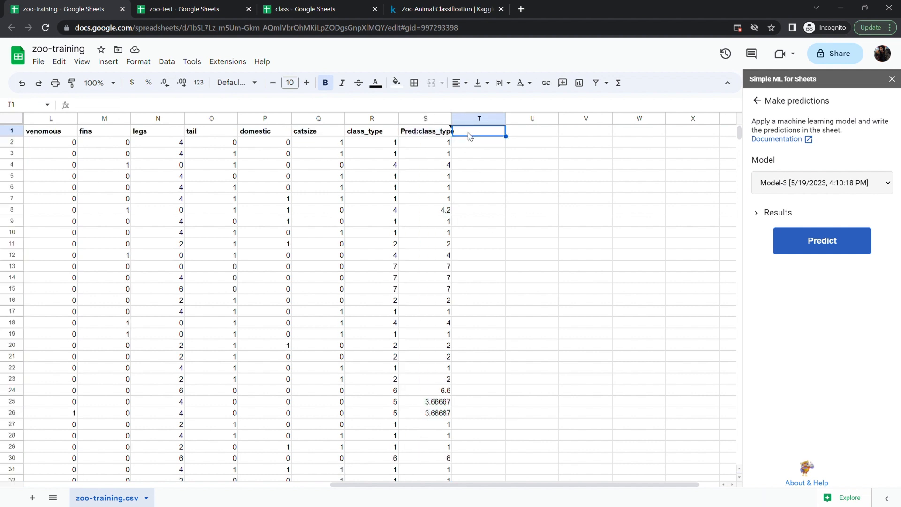
text(pred:classed)
key(BackSpace)
text(s)
key(Return)
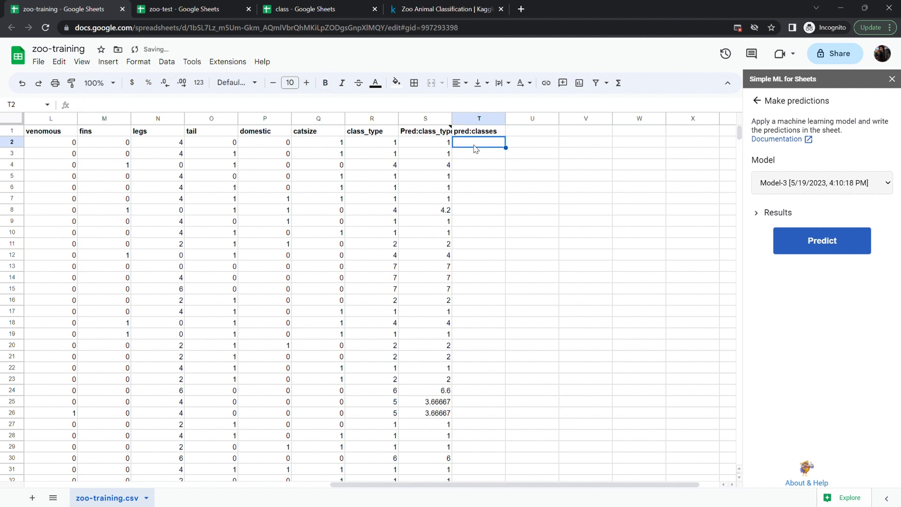
- Fill column T with the formula =ROUND(S2:S98) applied down the table
text(=roun)
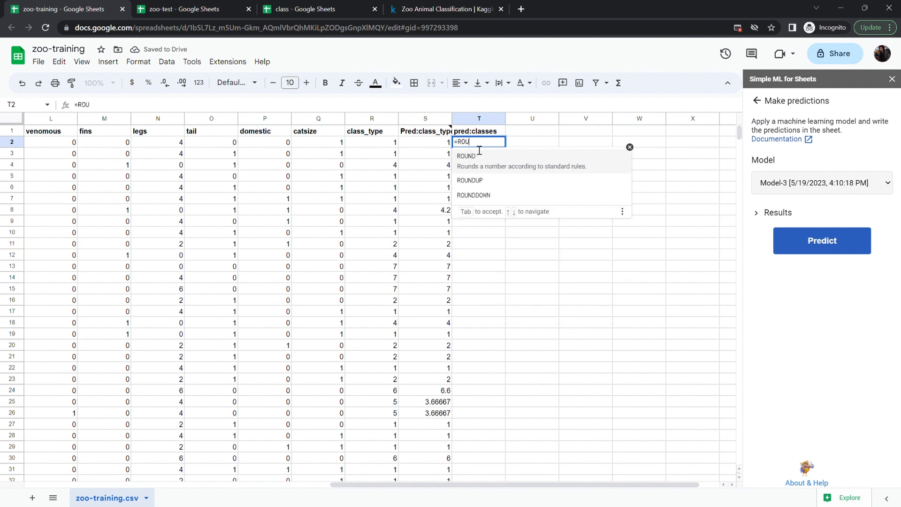
key(Tab)
text(s2:)
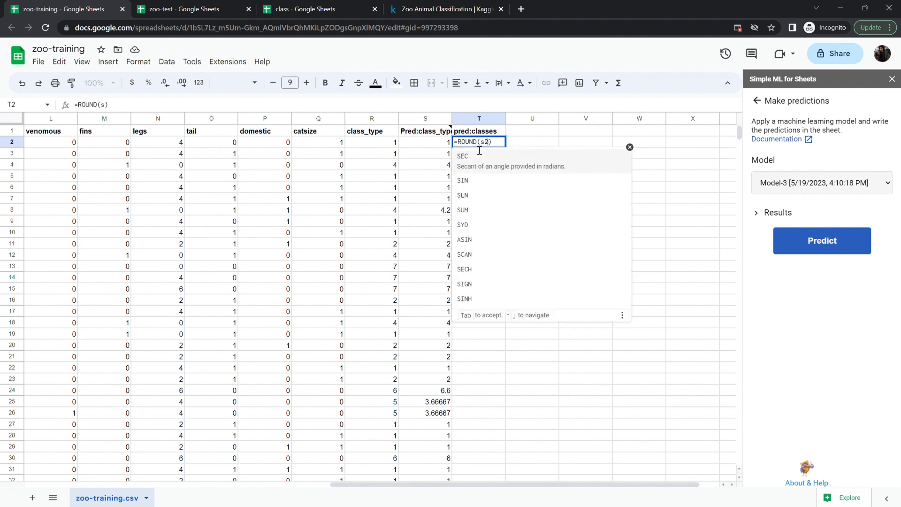
text(s9)
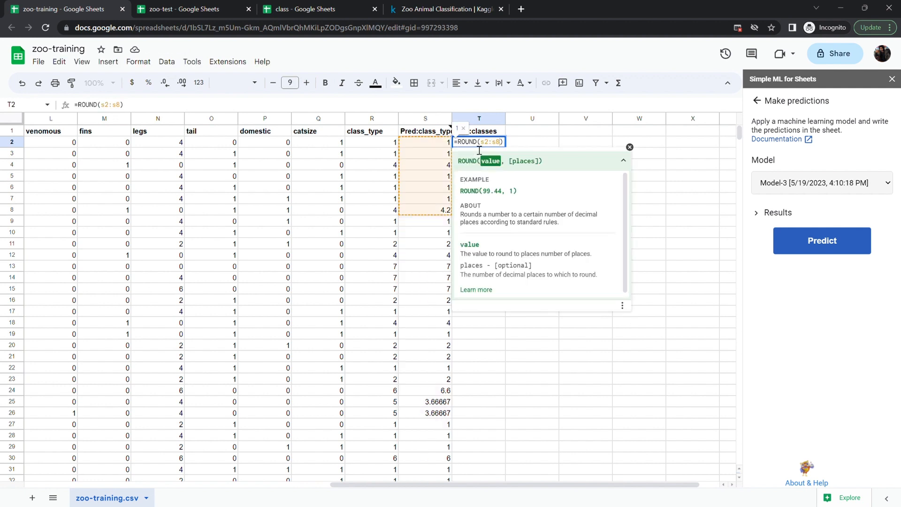
text(8)
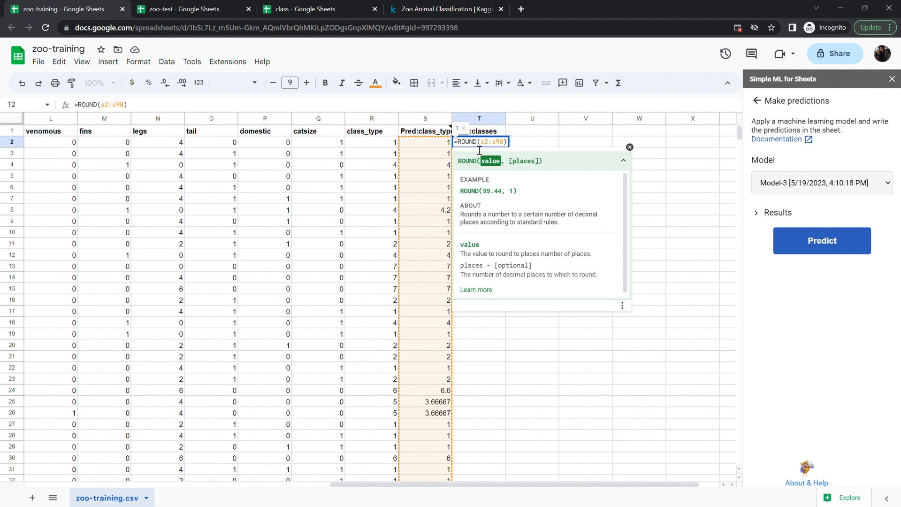
key(Return)
click(517, 223)
click(584, 267)
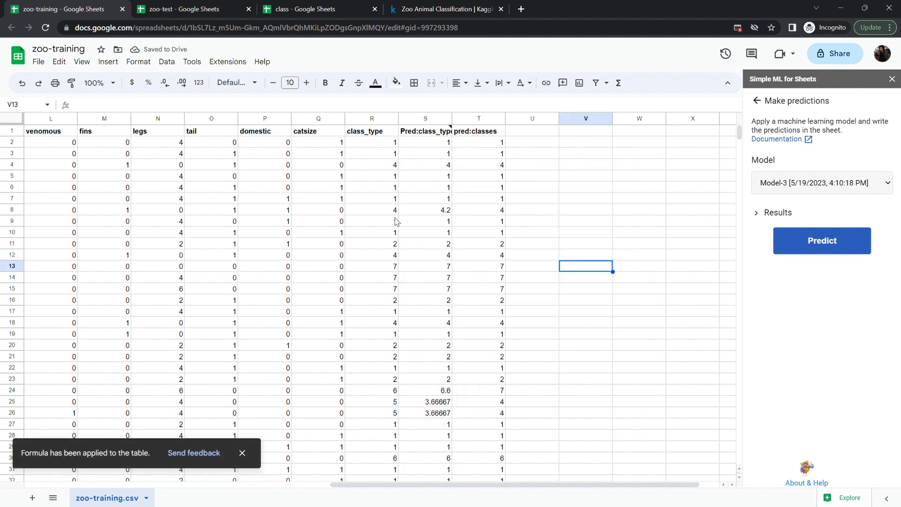
- Scroll through columns S and T to compare rounded predictions with class_type
scroll(501, 283, down, 5)
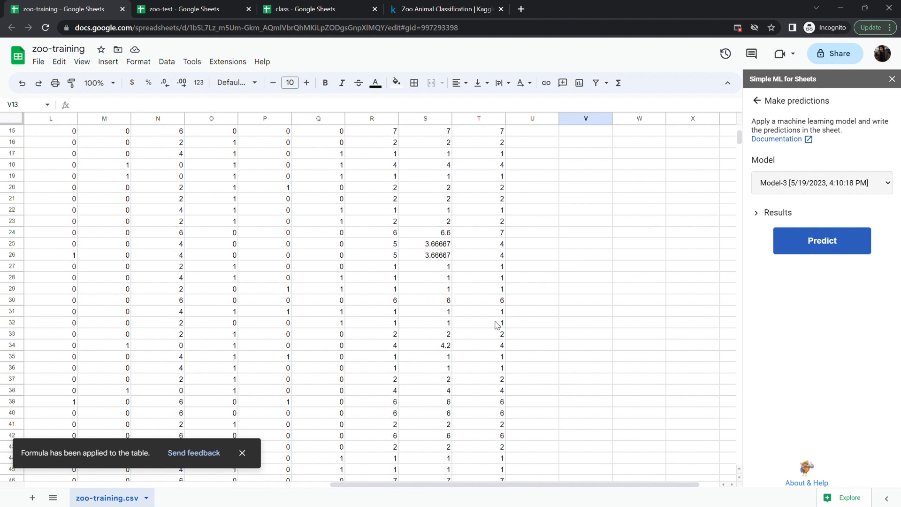
scroll(498, 325, down, 3)
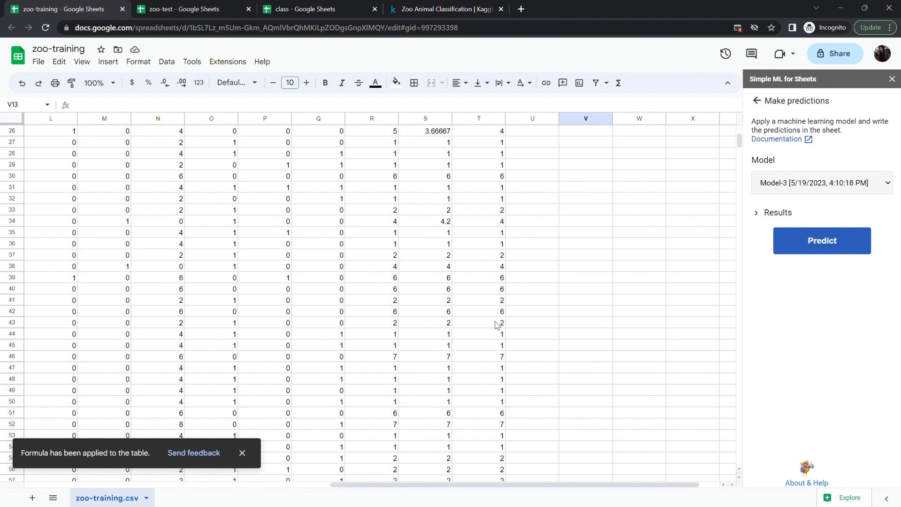
scroll(490, 350, down, 7)
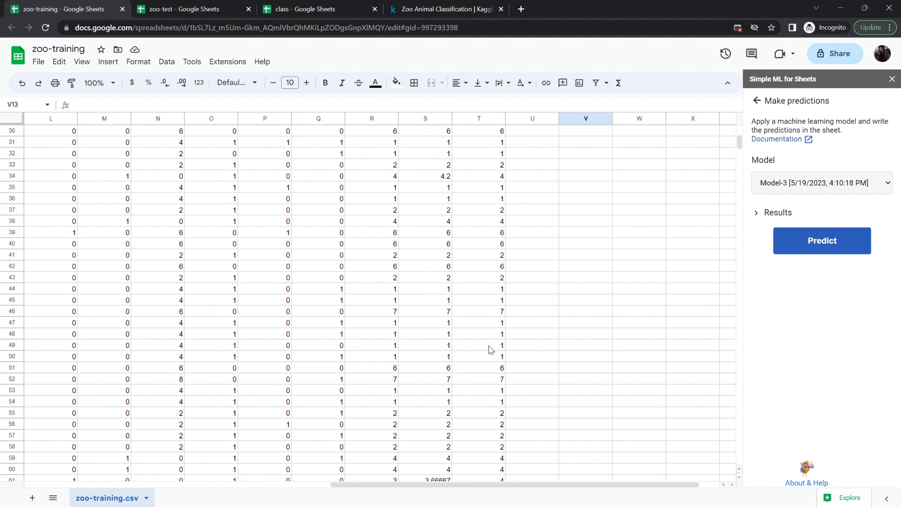
scroll(490, 349, left, 2)
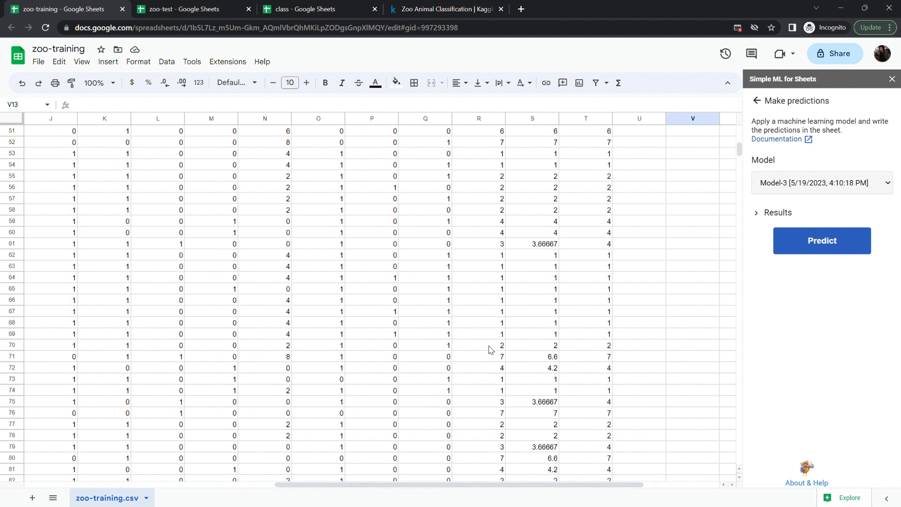
scroll(491, 350, up, 15)
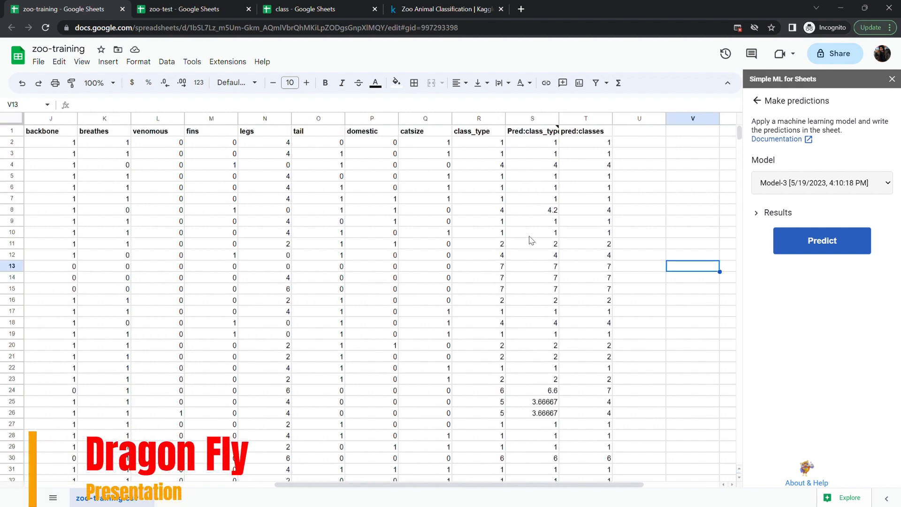
- Insert a chart plotting the class_type and pred:classes columns
click(478, 118)
ctrl+click(563, 119)
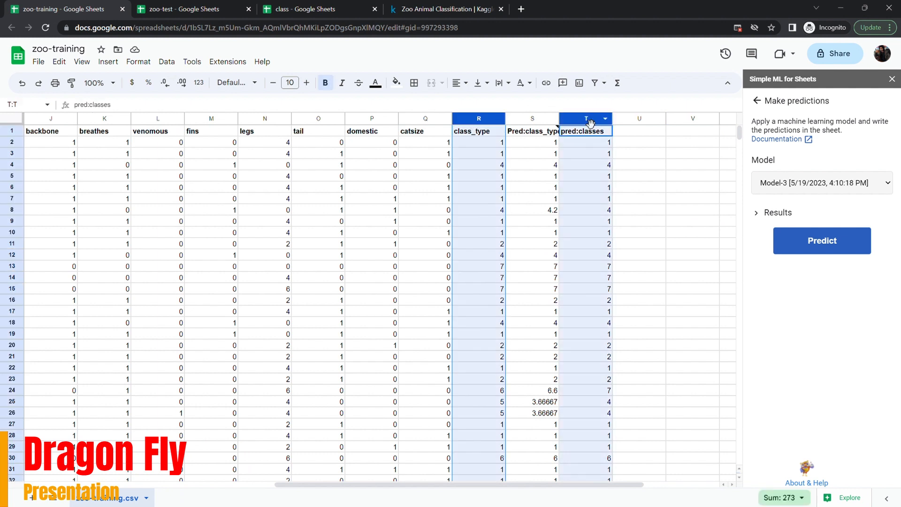
click(116, 64)
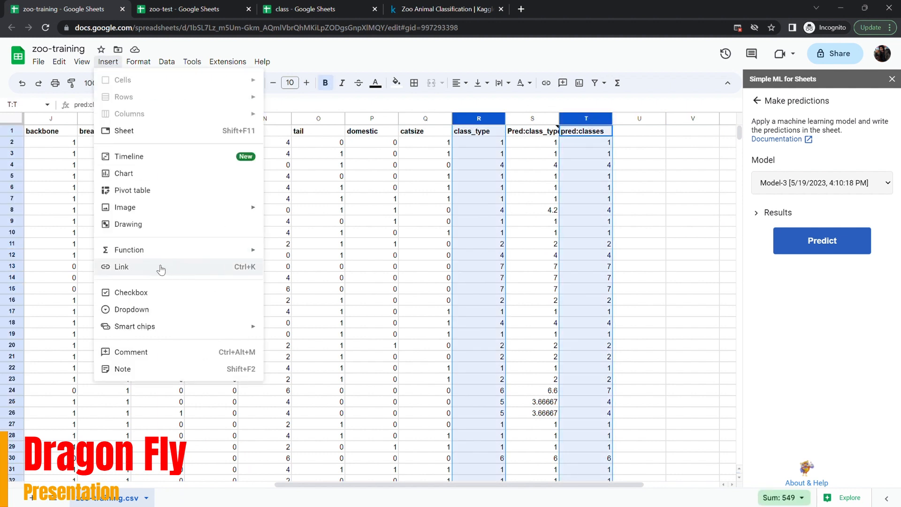
click(137, 178)
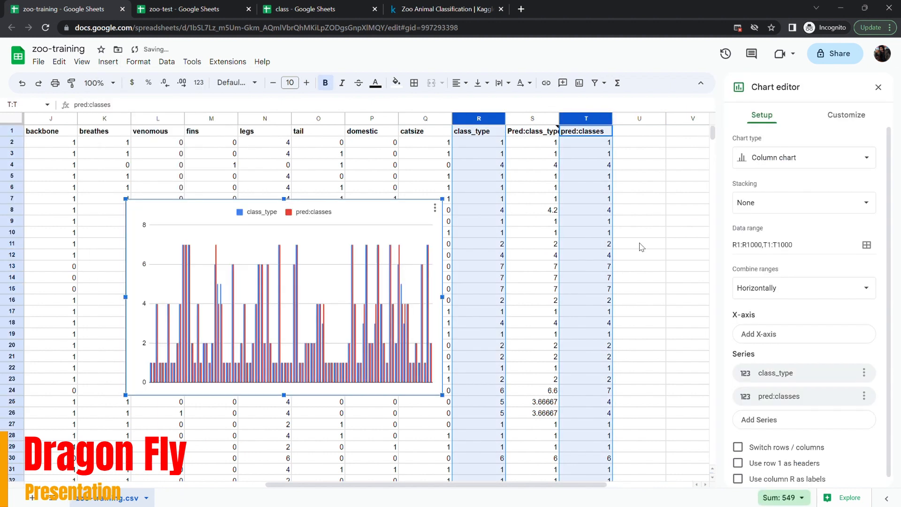
- Switch the chart type to a line chart, then to a scatter chart
click(793, 157)
click(766, 206)
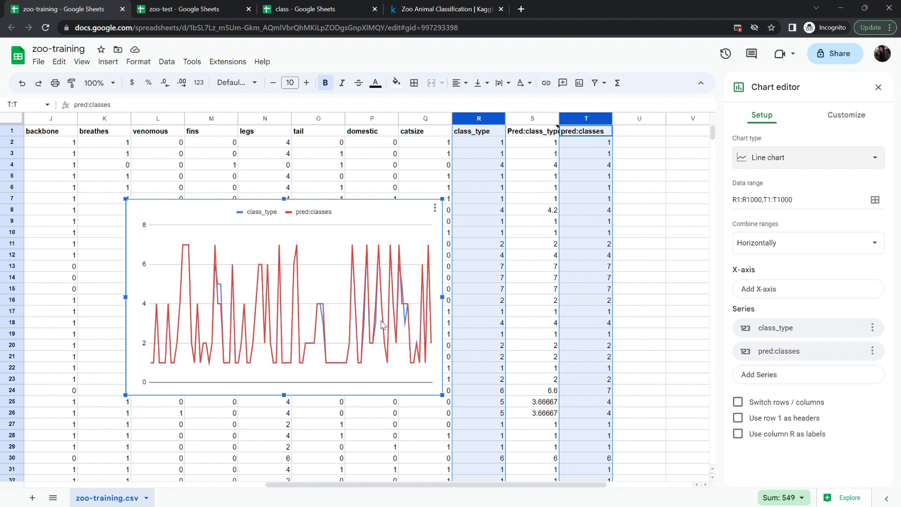
click(779, 158)
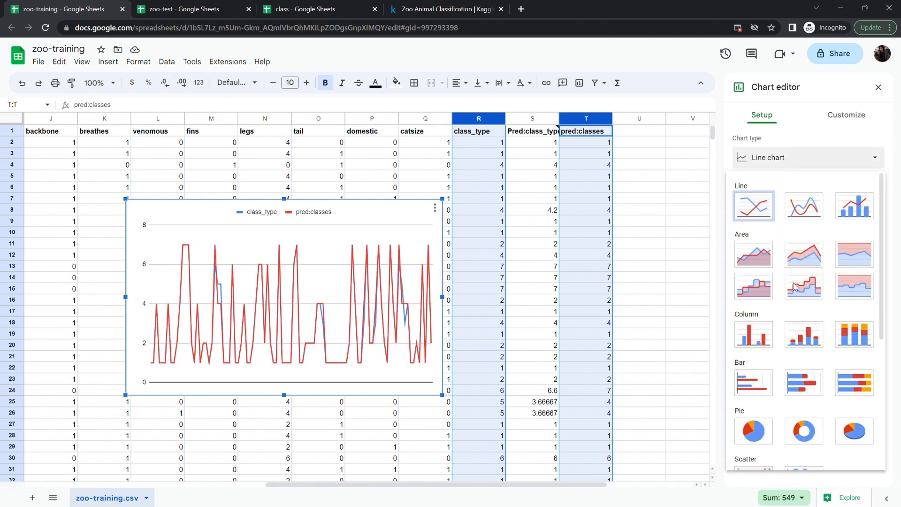
scroll(805, 335, down, 3)
click(754, 349)
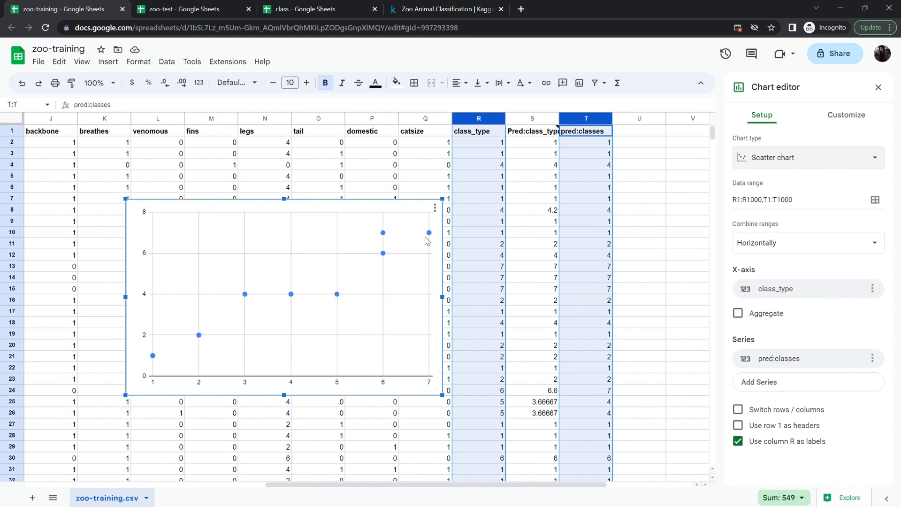
- Delete the chart
click(435, 207)
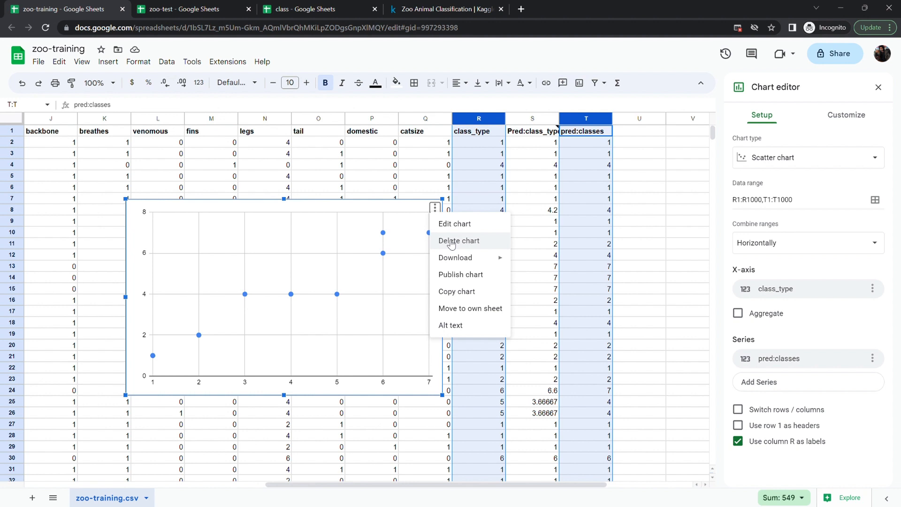
click(451, 243)
- Delete the Pred:class_type and pred:classes columns S and T
click(544, 119)
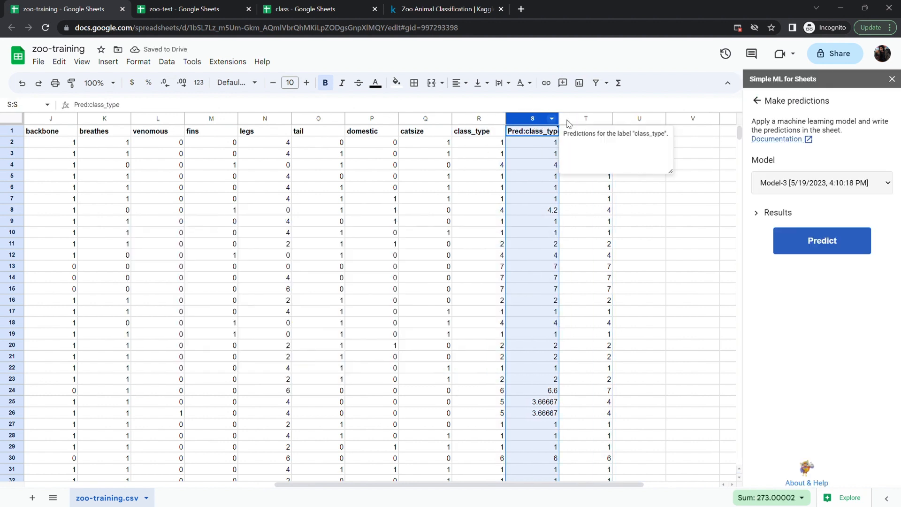
ctrl+click(587, 118)
right_click(588, 119)
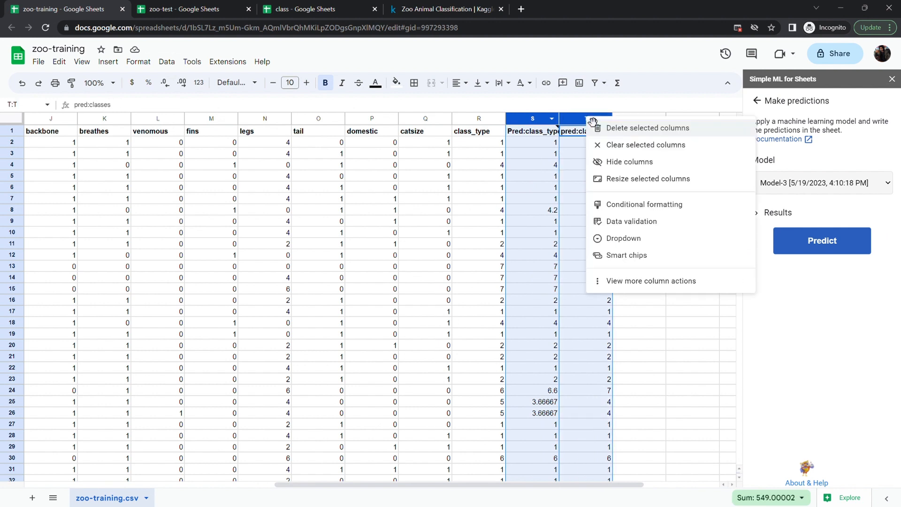
click(618, 130)
click(581, 244)
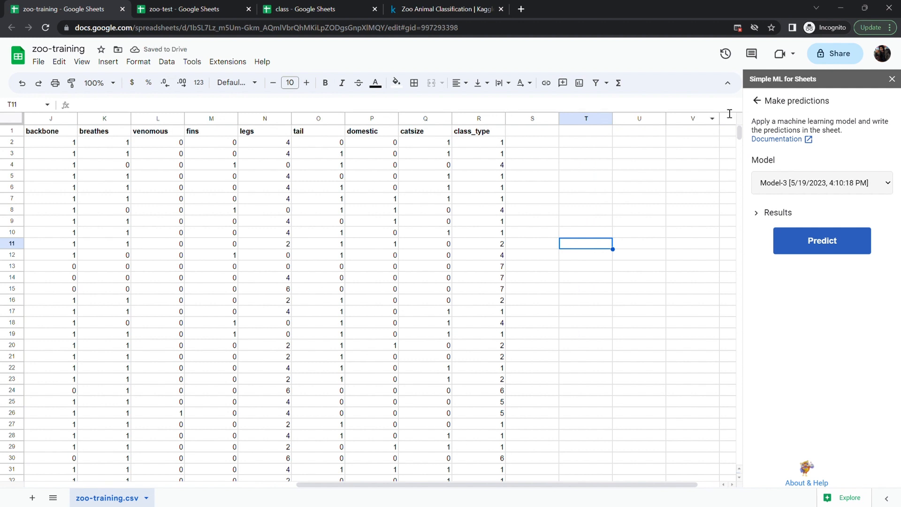
- Switch the prediction model to Model-1 and predict class_type into the sheet
click(766, 100)
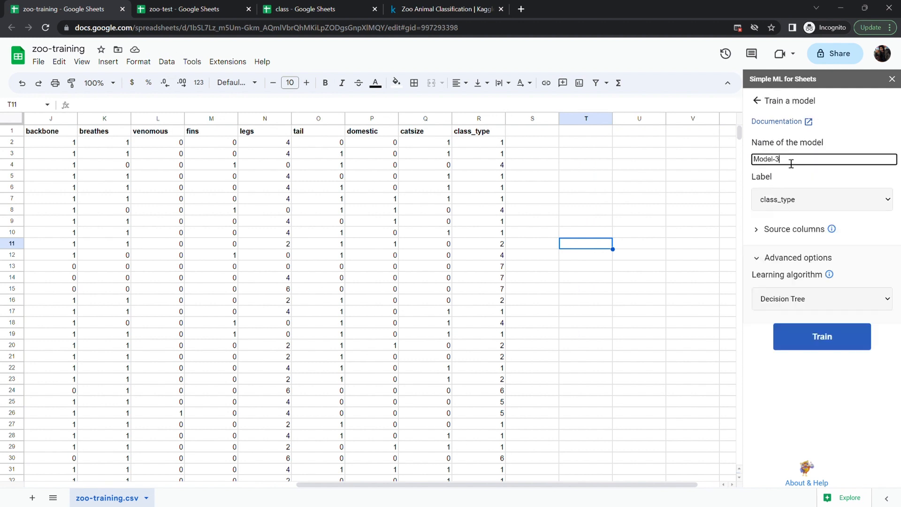
click(758, 101)
click(789, 266)
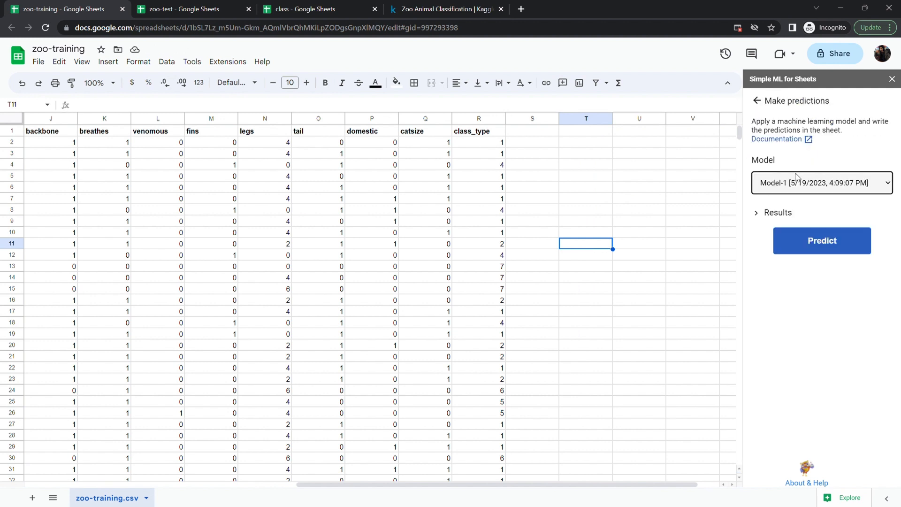
click(804, 249)
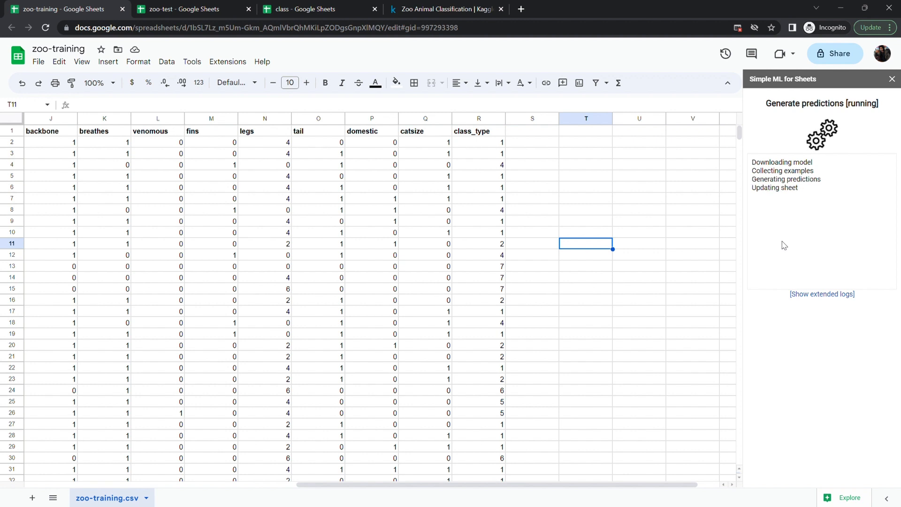
- Give column T the header pred_classes
click(571, 133)
text(pred)
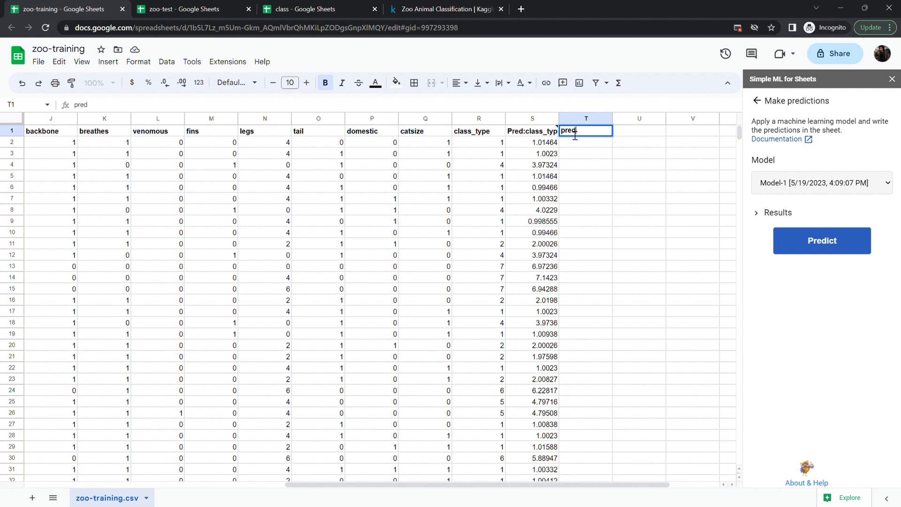
text(_classes)
- Fill column T with the formula =ROUND(S2:S98), accepting the suggested autofill down the table
click(578, 147)
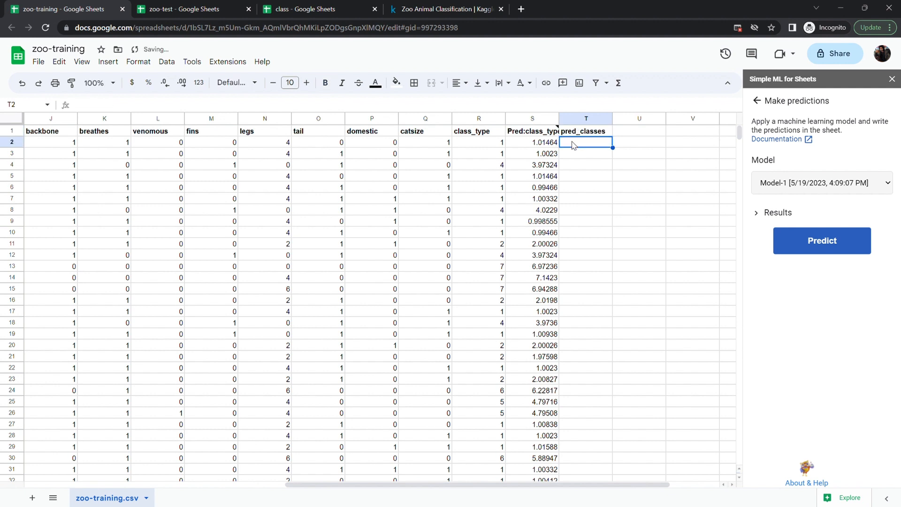
text(=RO)
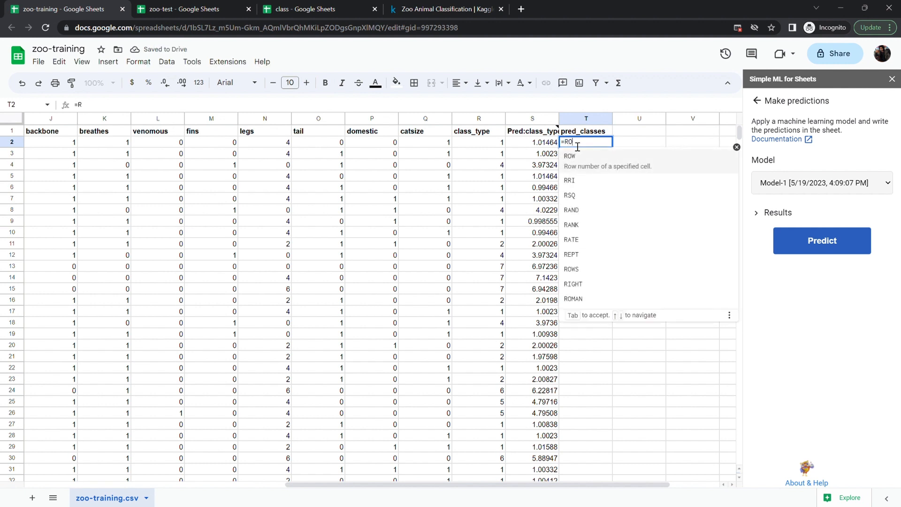
text(UND(s2:s98)
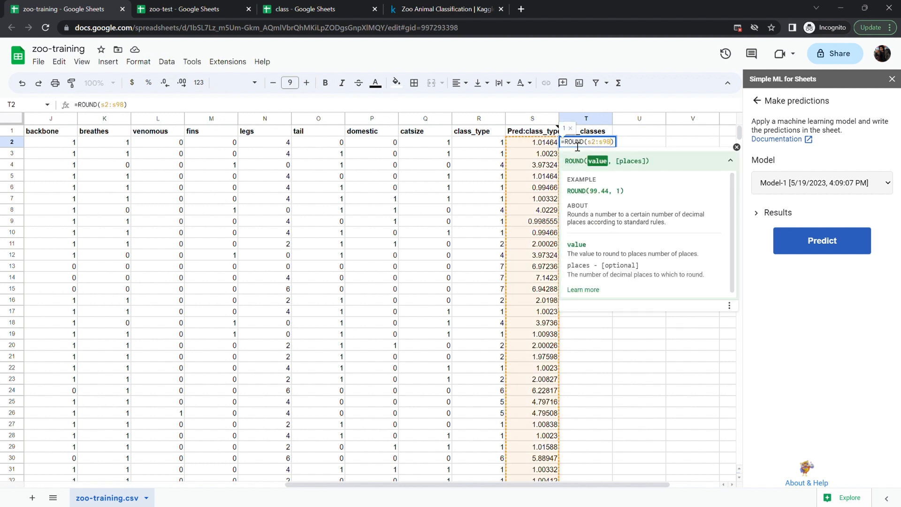
key(Return)
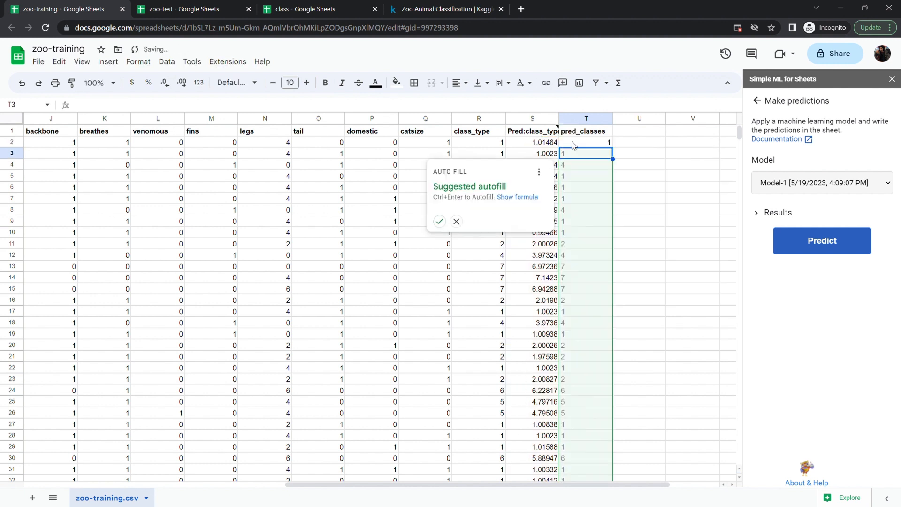
click(440, 220)
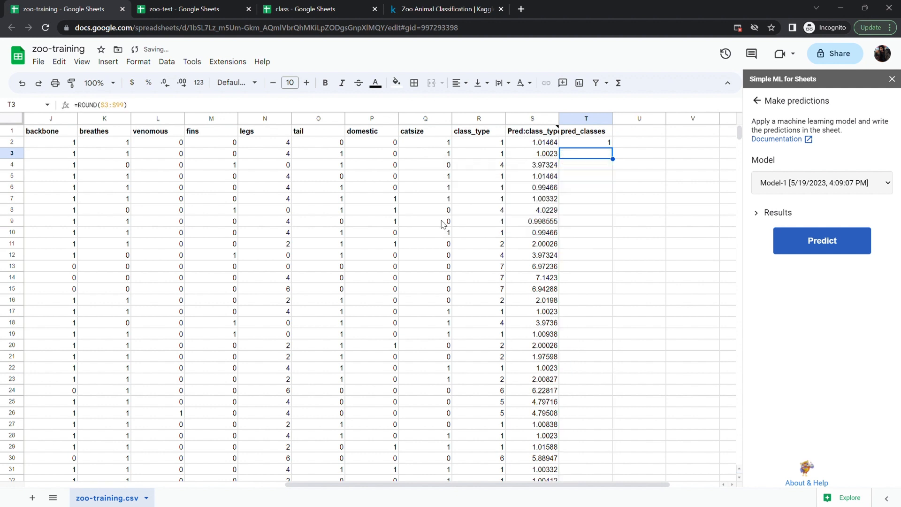
- Insert a line chart comparing the class_type and pred_classes columns
click(479, 119)
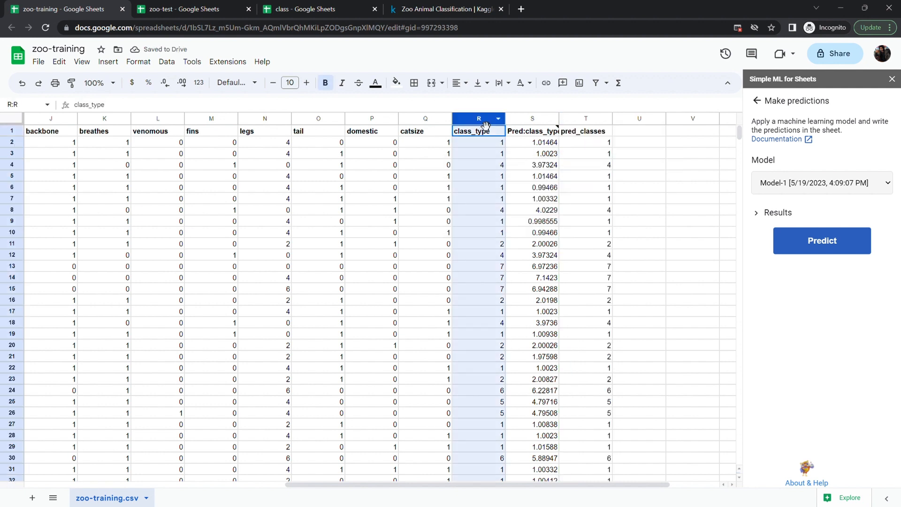
ctrl+click(586, 118)
click(108, 62)
click(167, 171)
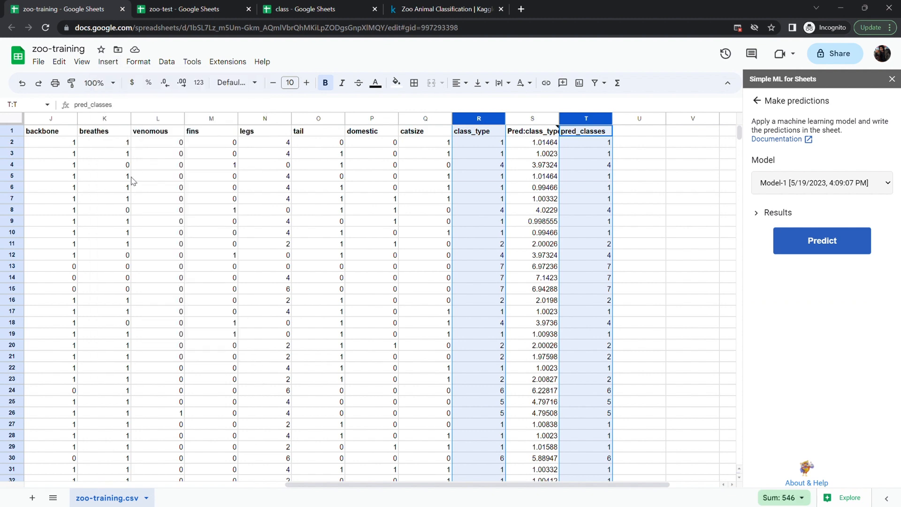
click(760, 159)
click(749, 206)
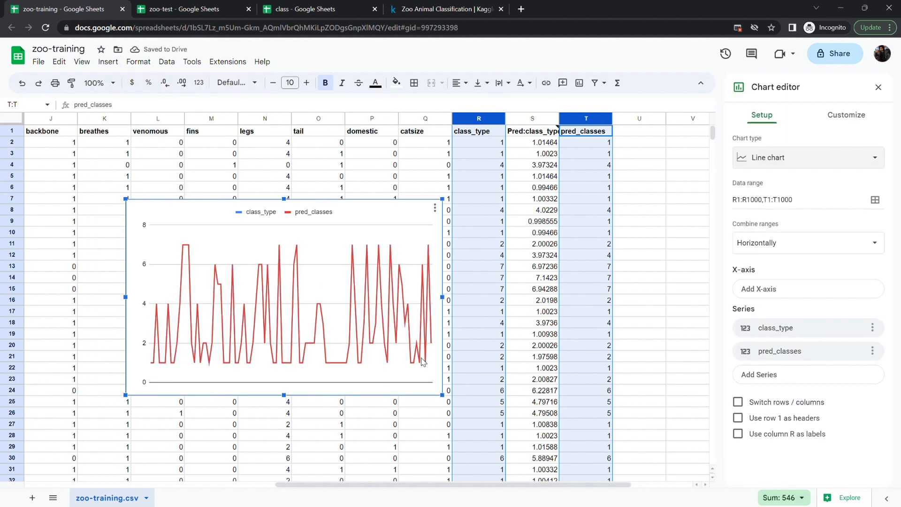
- Change the chart type to a scatter chart
click(826, 158)
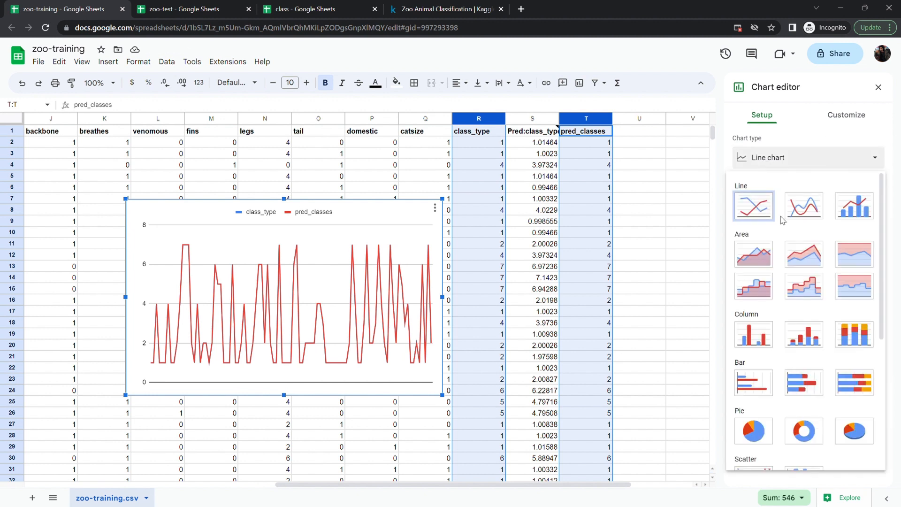
scroll(763, 393, down, 2)
click(753, 381)
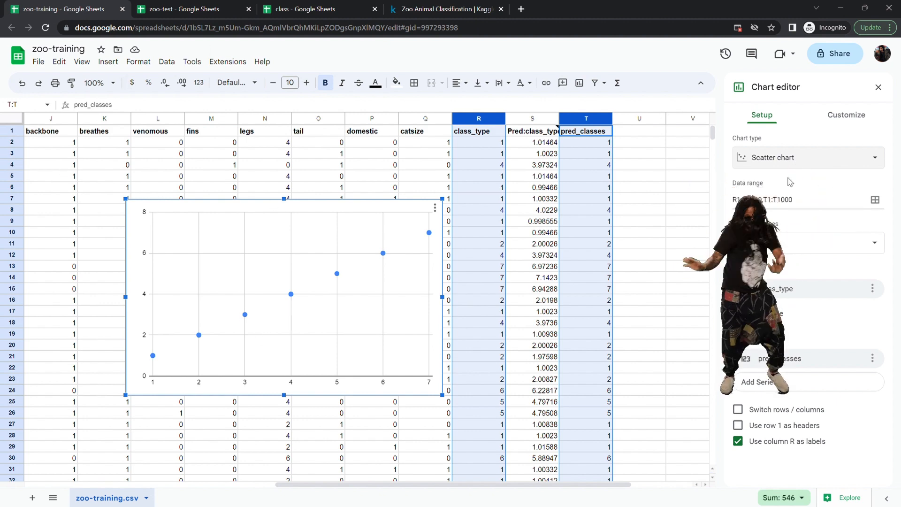
scroll(645, 273, down, 1)
scroll(646, 273, up, 1)
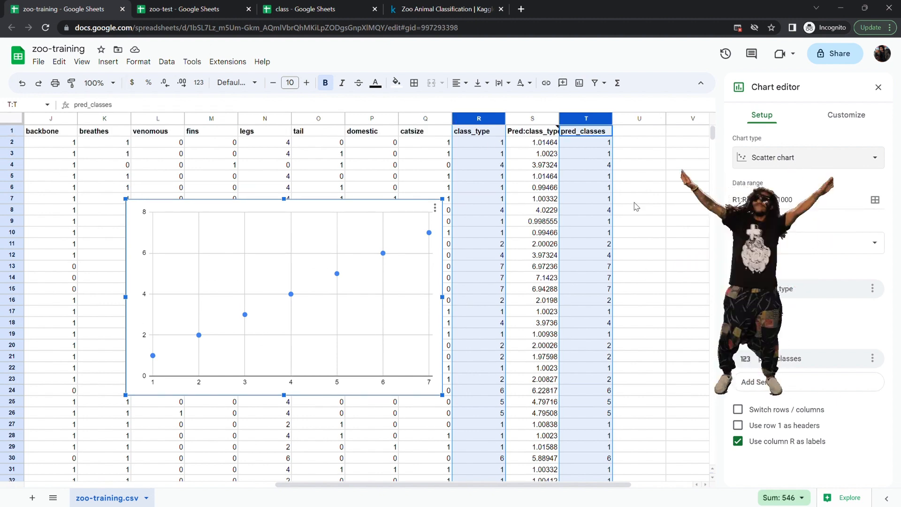
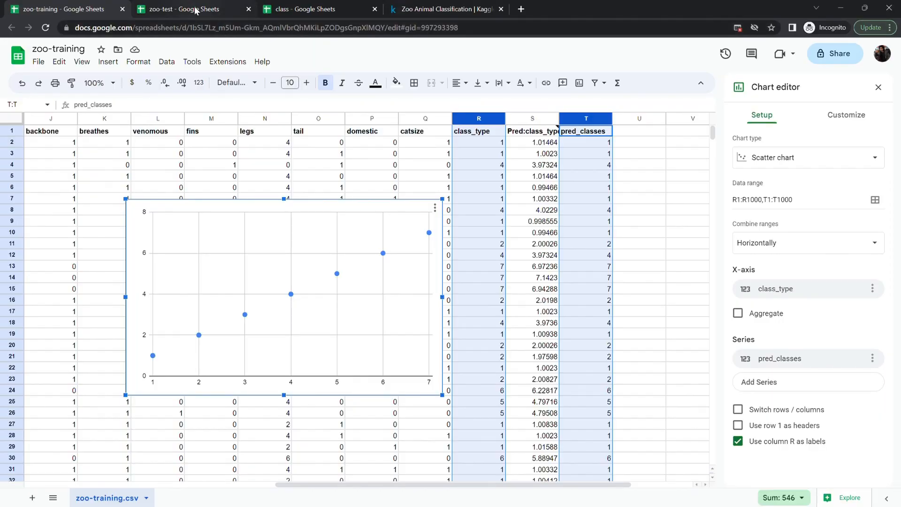
- Switch to the zoo-test sheet and examine its columns and rows of animal data
click(201, 14)
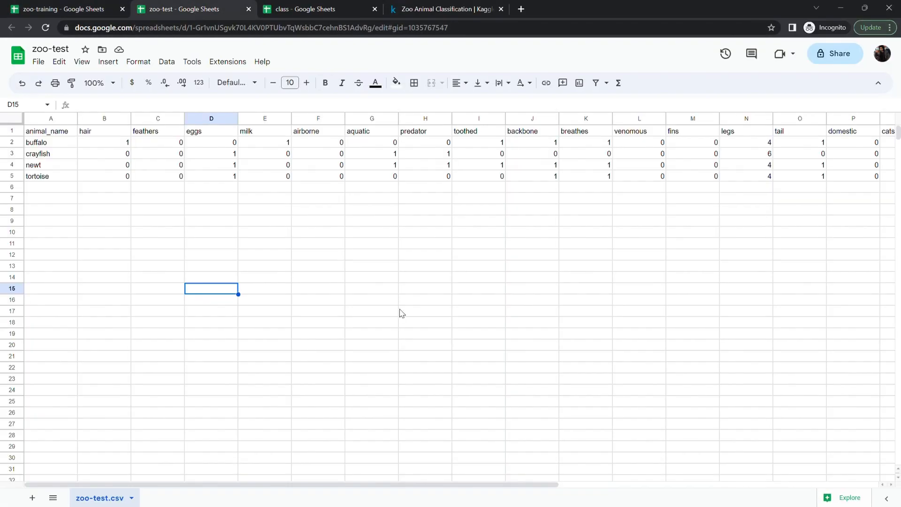
click(343, 211)
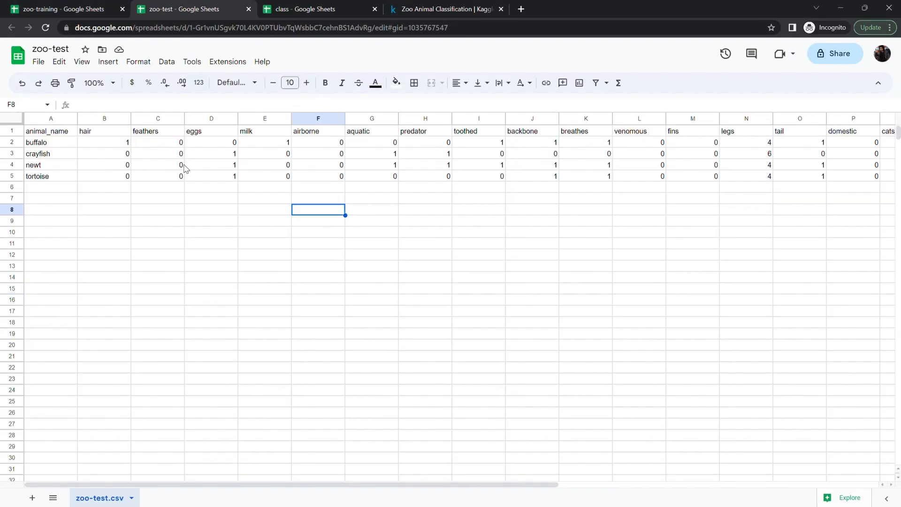
scroll(644, 205, right, 5)
scroll(289, 182, left, 5)
scroll(288, 183, right, 3)
scroll(287, 182, left, 3)
scroll(288, 182, right, 5)
click(475, 134)
click(496, 183)
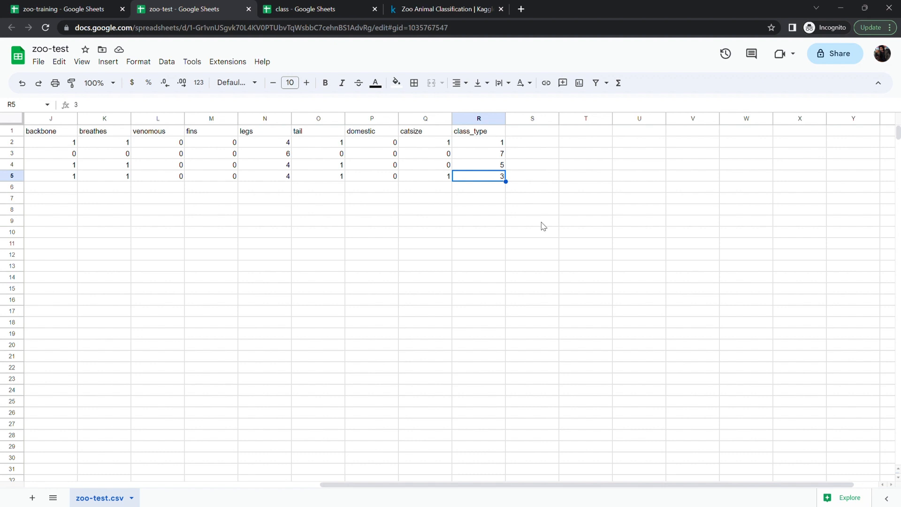
click(362, 214)
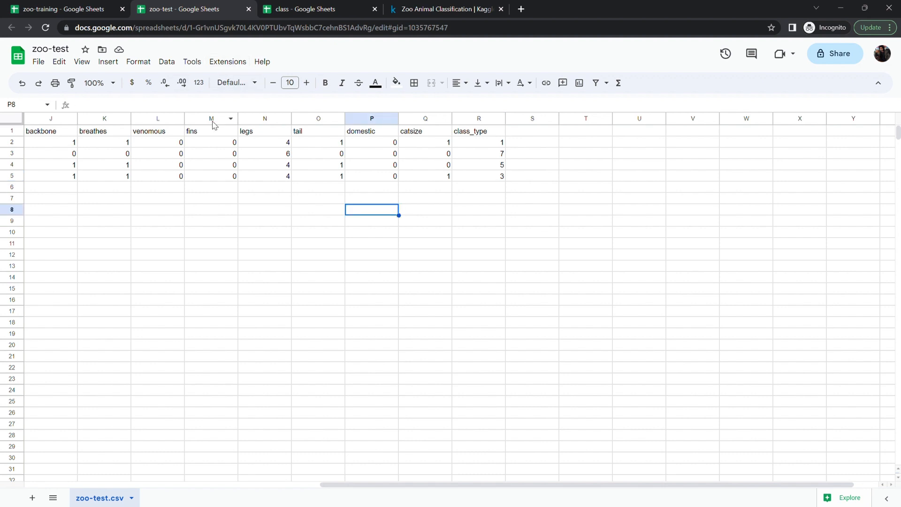
click(211, 165)
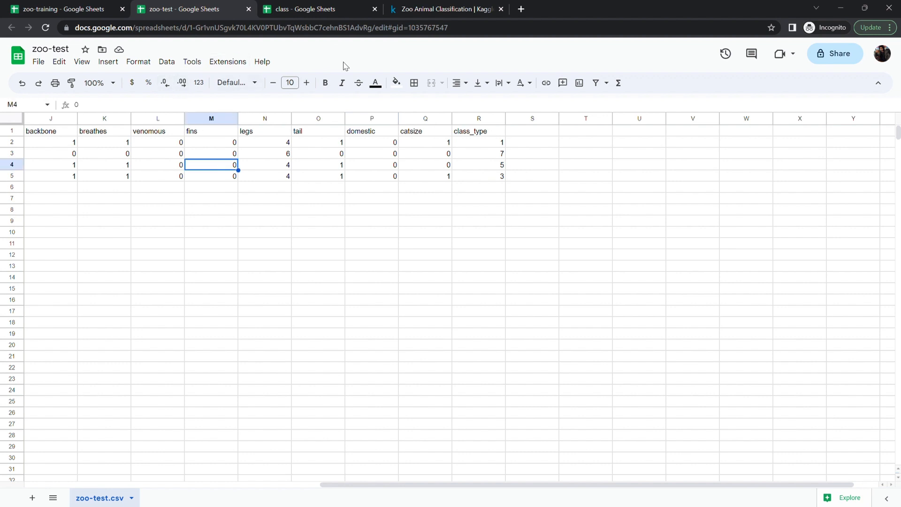
- Open Simple ML for Sheets and make predictions on the test sheet with Model-1
click(245, 62)
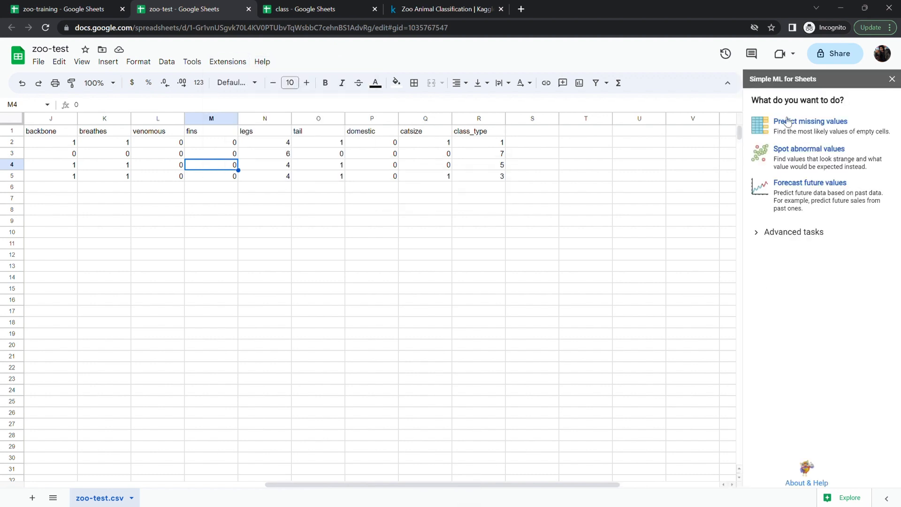
click(757, 234)
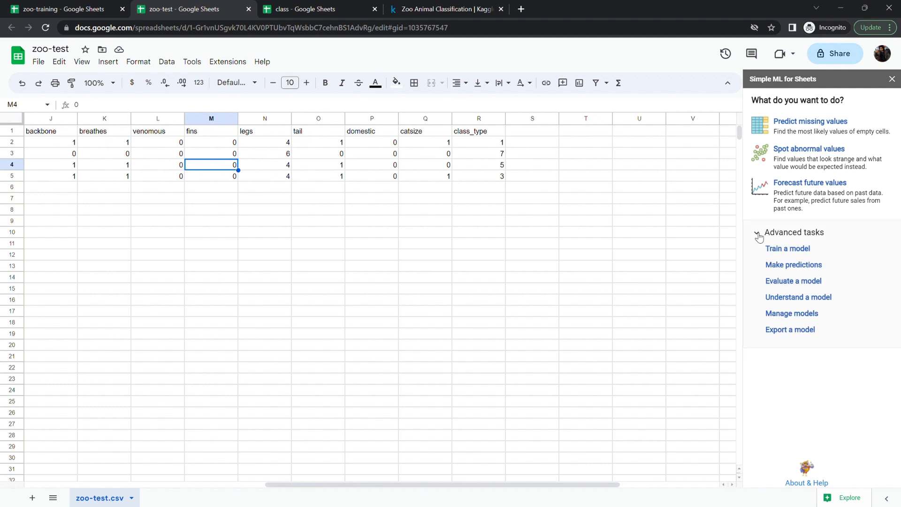
click(773, 266)
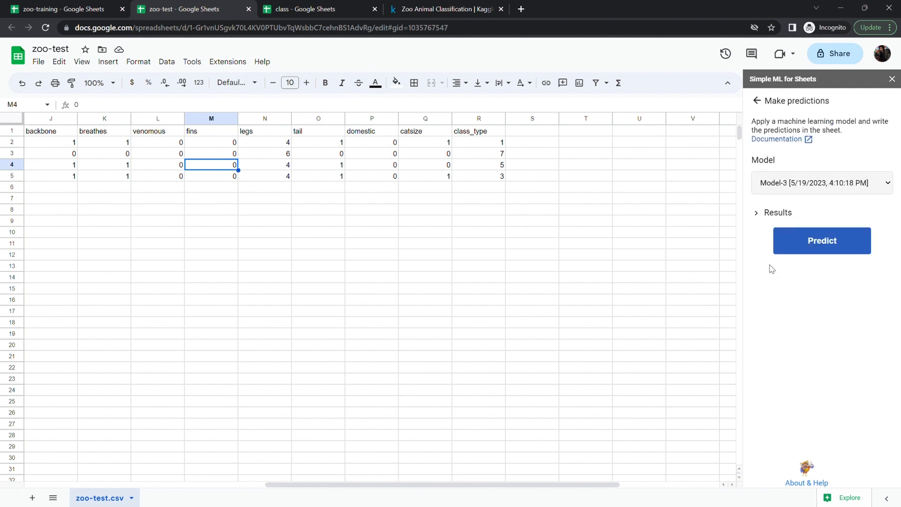
click(780, 186)
click(729, 215)
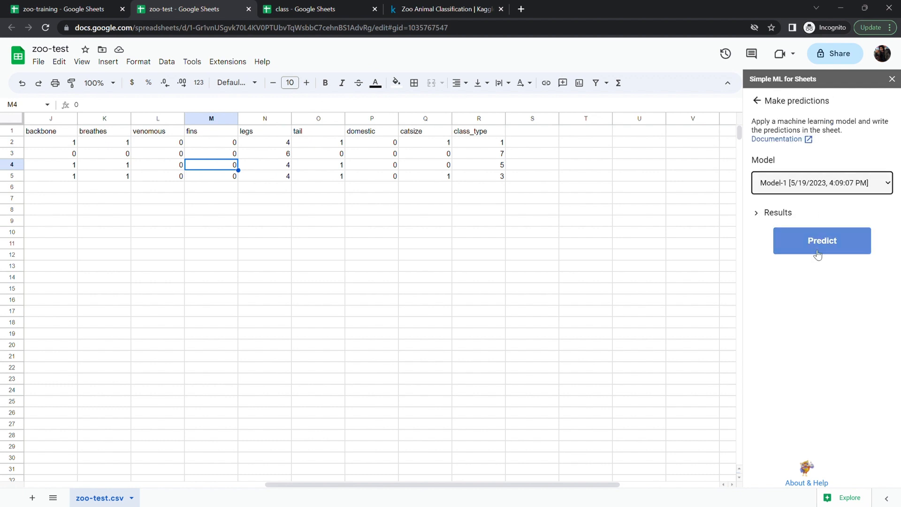
click(863, 364)
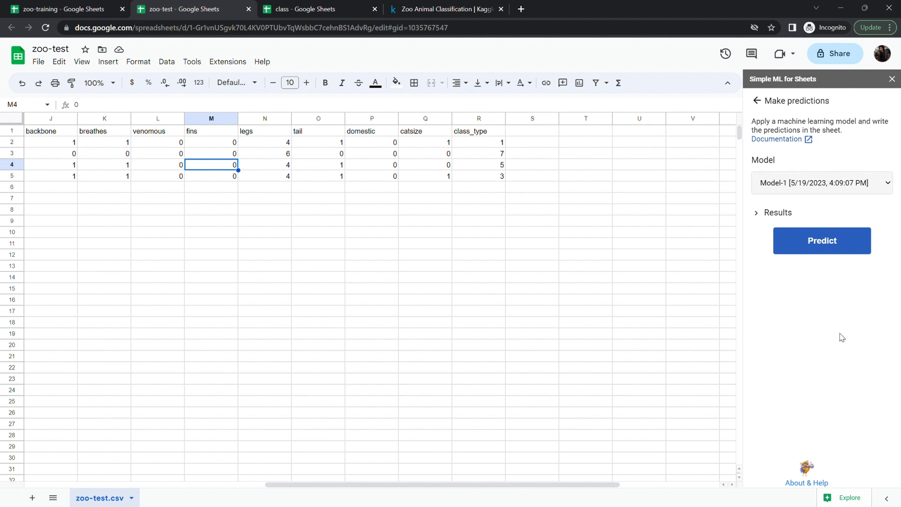
click(822, 248)
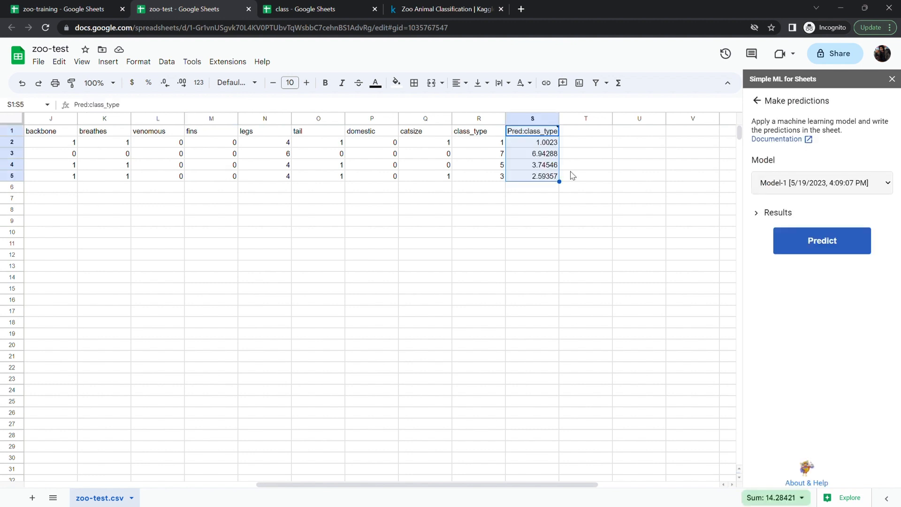
- Add the header pred_classes to column T of the test sheet
click(579, 133)
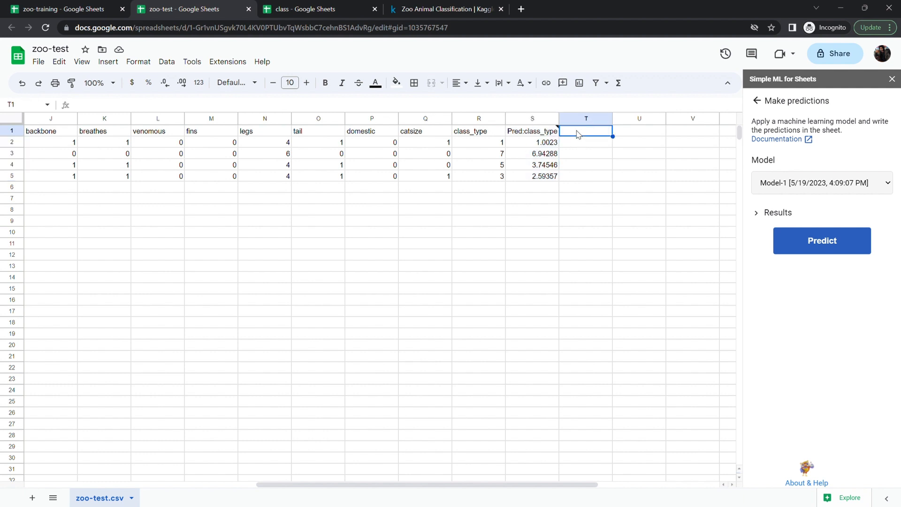
text(pred_classes)
key(Return)
- Enter the formula =ROUND(s2:s5) in T2 and fill it down the remaining rows
text(=RU)
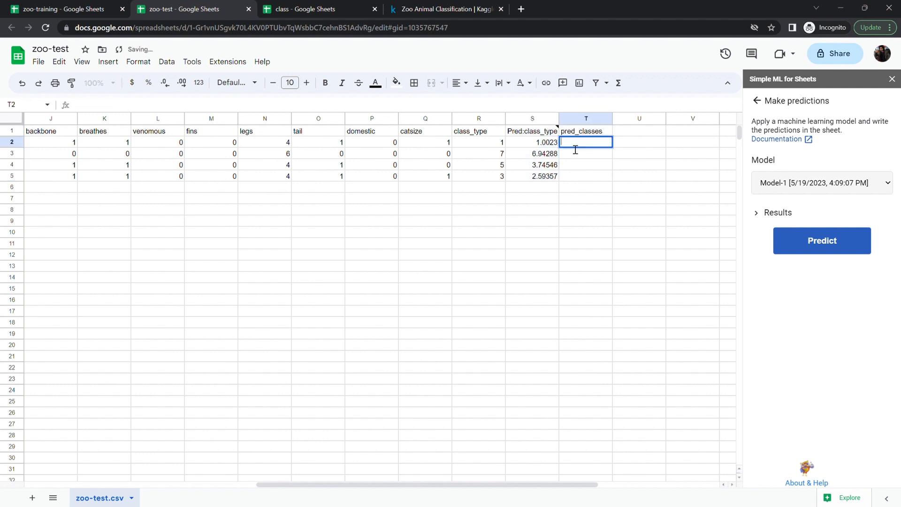
key(BackSpace)
text(OUND()
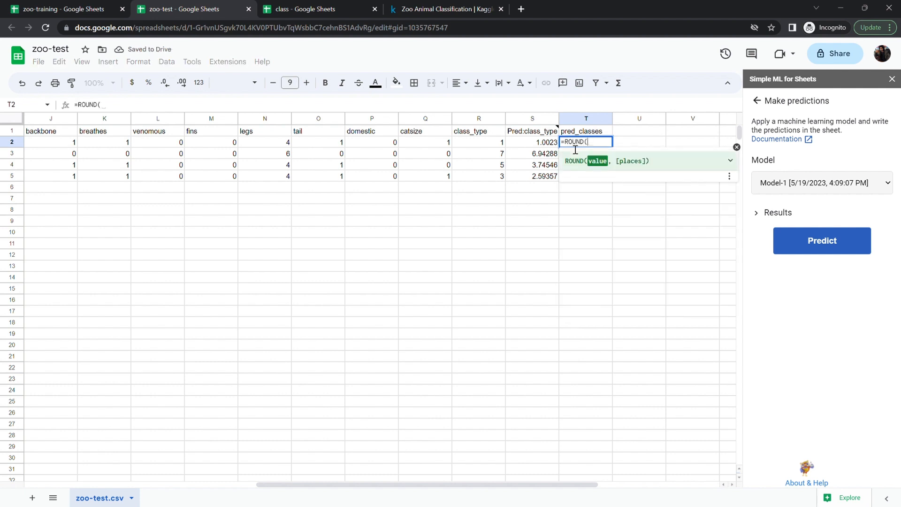
text(s2)
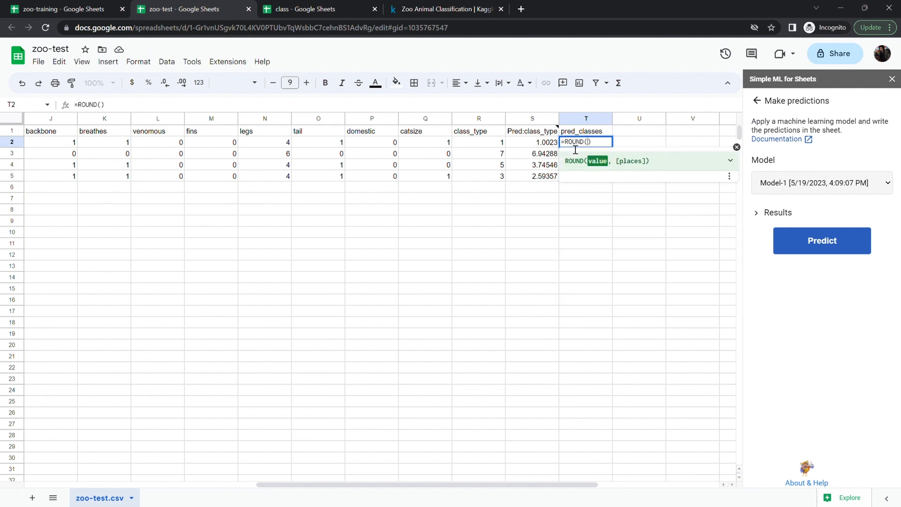
text(:s)
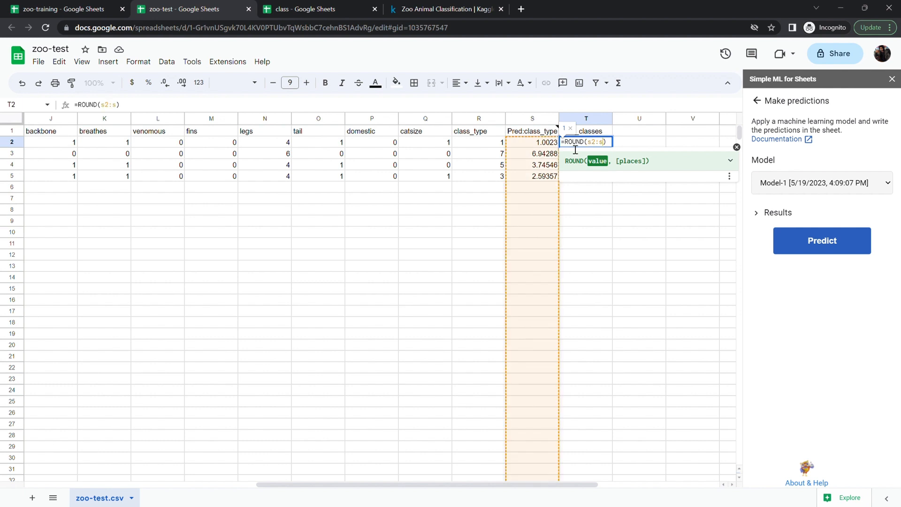
text(5)
key(Return)
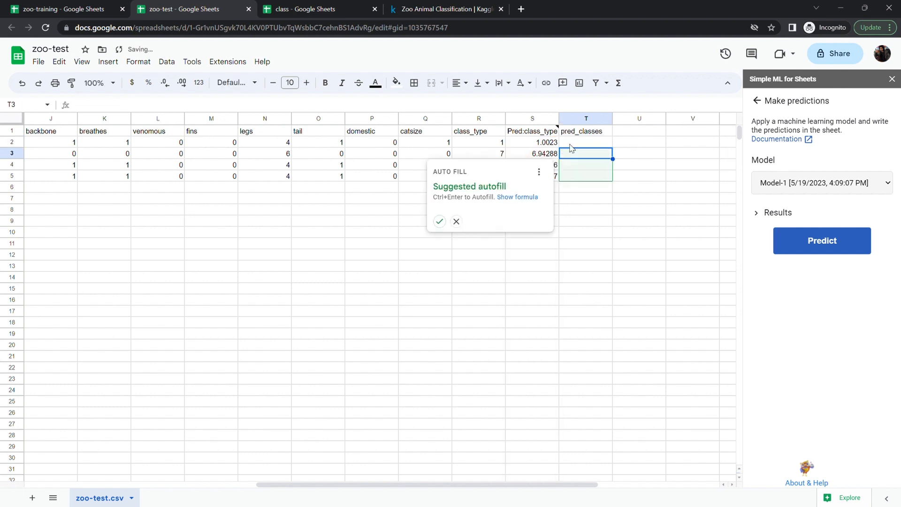
click(456, 227)
- Compare the pred_classes formulas and values against the actual class_type column
click(660, 267)
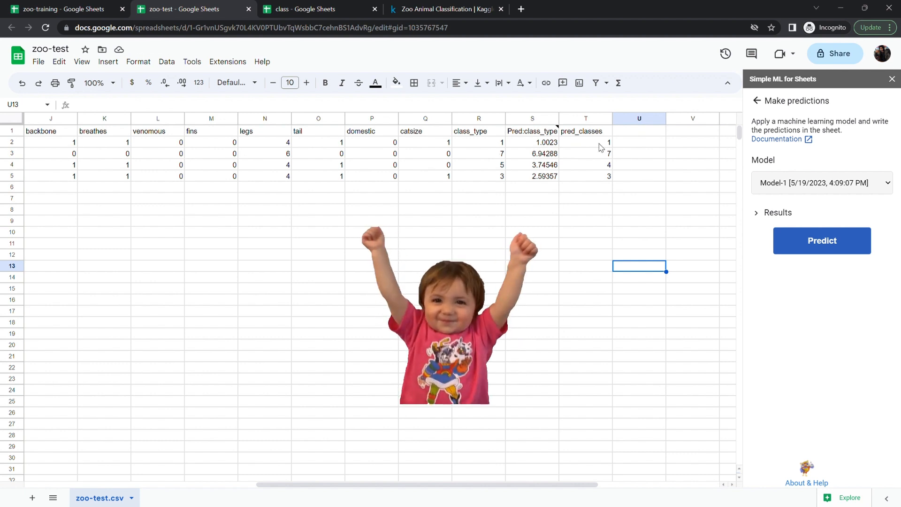
click(499, 169)
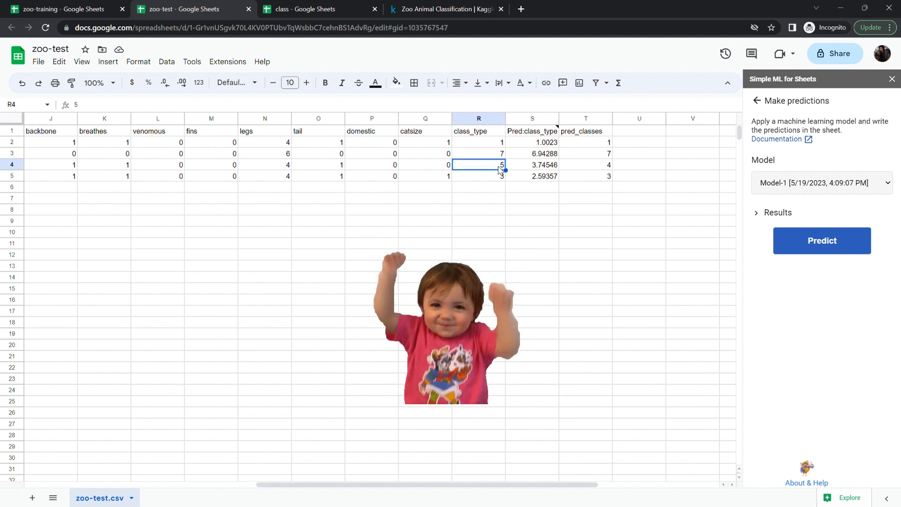
click(609, 167)
double_click(610, 168)
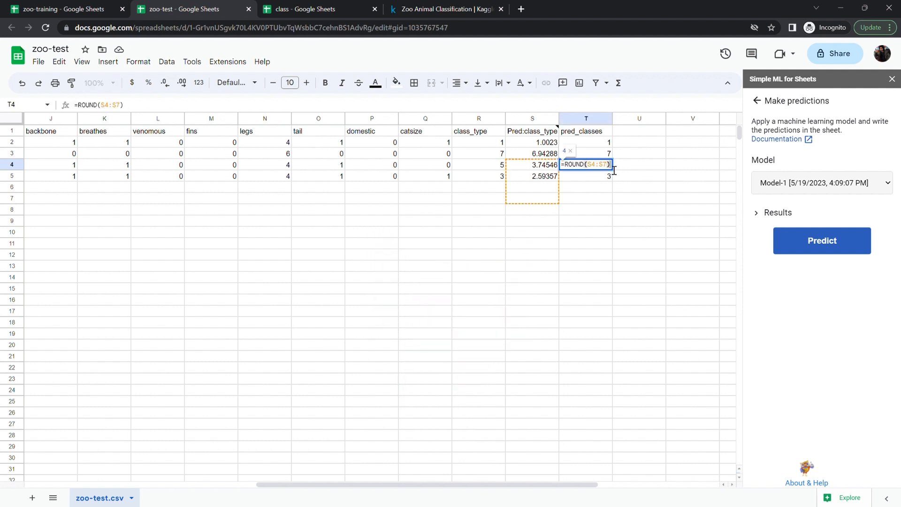
click(620, 189)
click(608, 168)
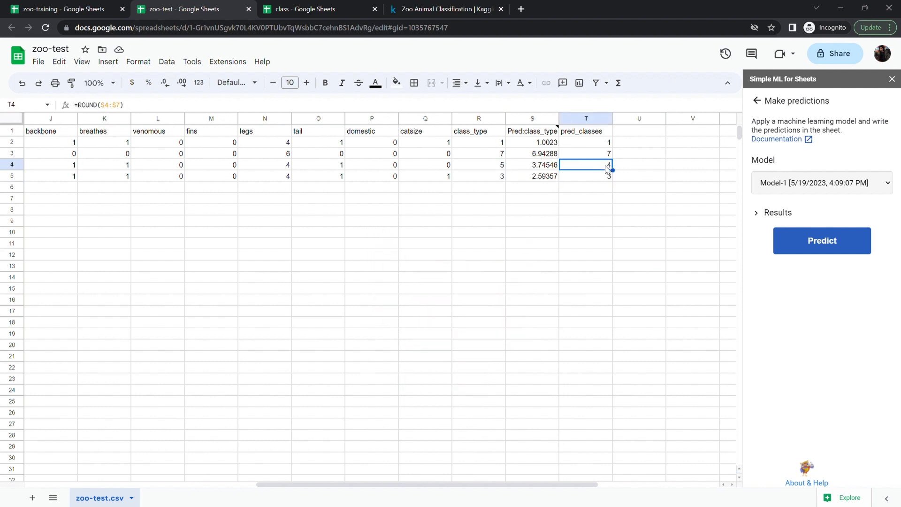
click(502, 176)
click(617, 188)
click(554, 222)
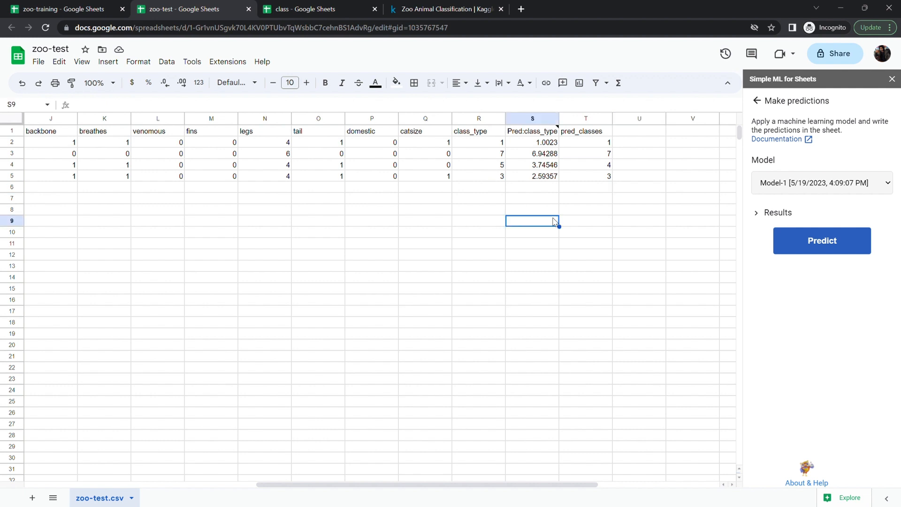
click(640, 287)
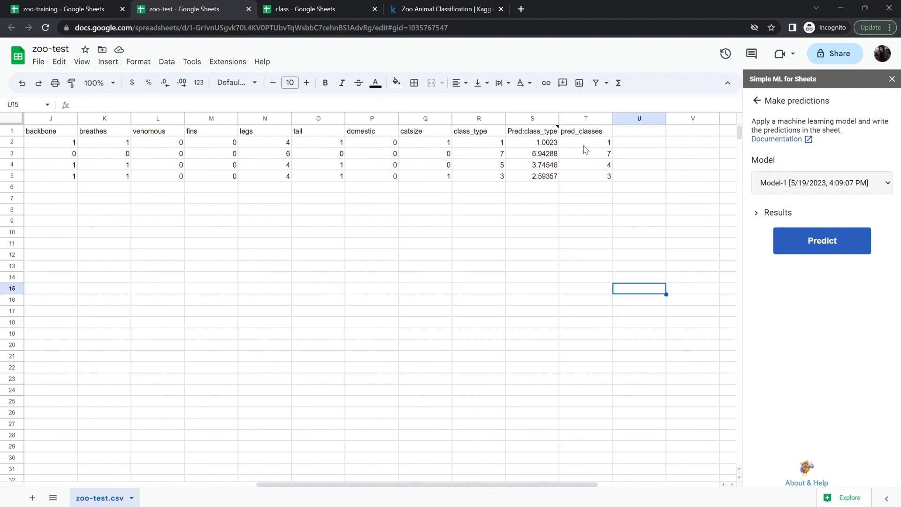
click(610, 168)
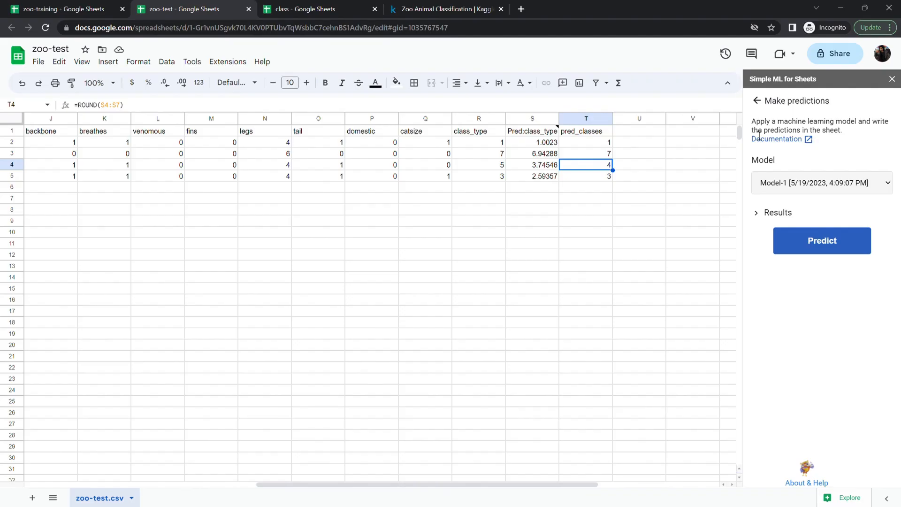
- Export Model-1 to Google Colab, using the sheet's data as examples
click(759, 102)
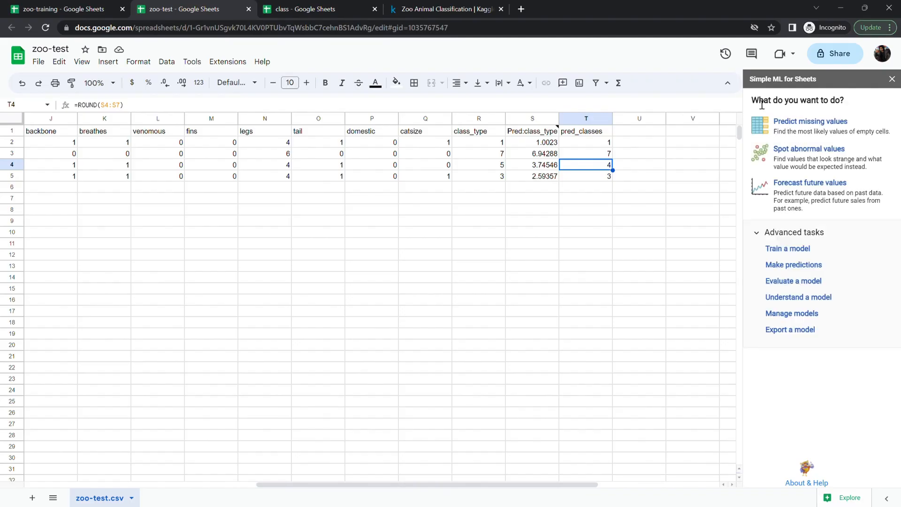
click(787, 249)
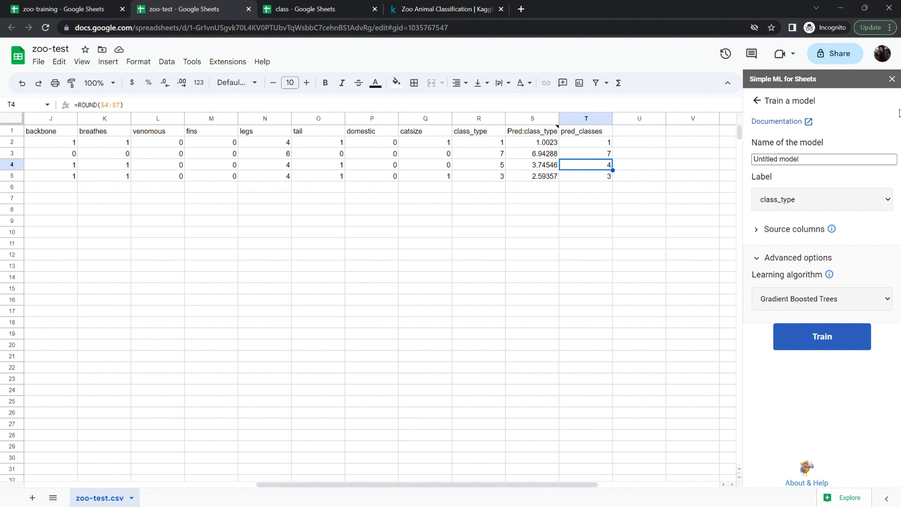
click(761, 101)
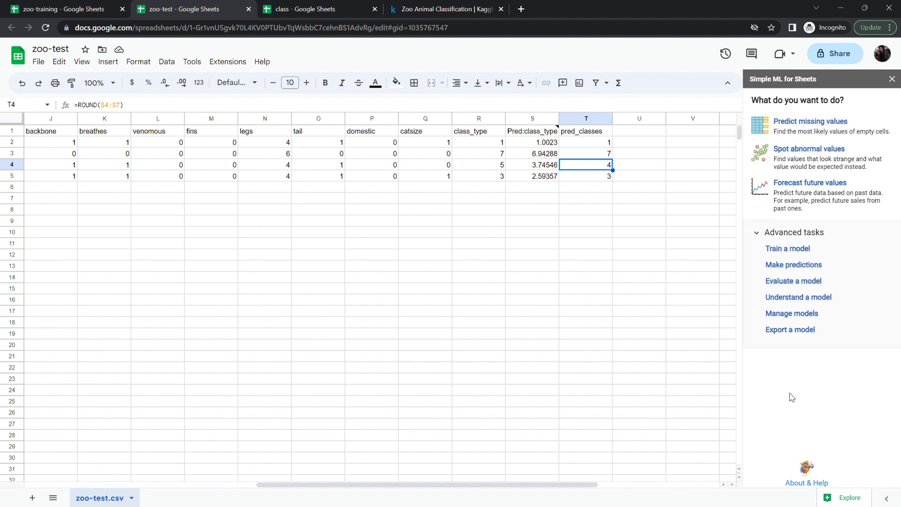
click(780, 330)
click(813, 300)
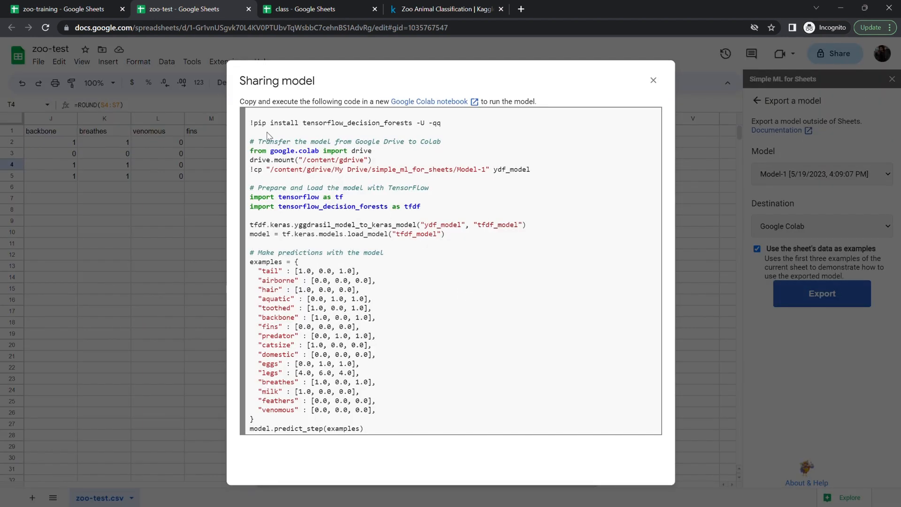
- Copy the generated sharing code into the first cell of a new Colab notebook
drag(250, 122, 473, 449)
key(ctrl+c)
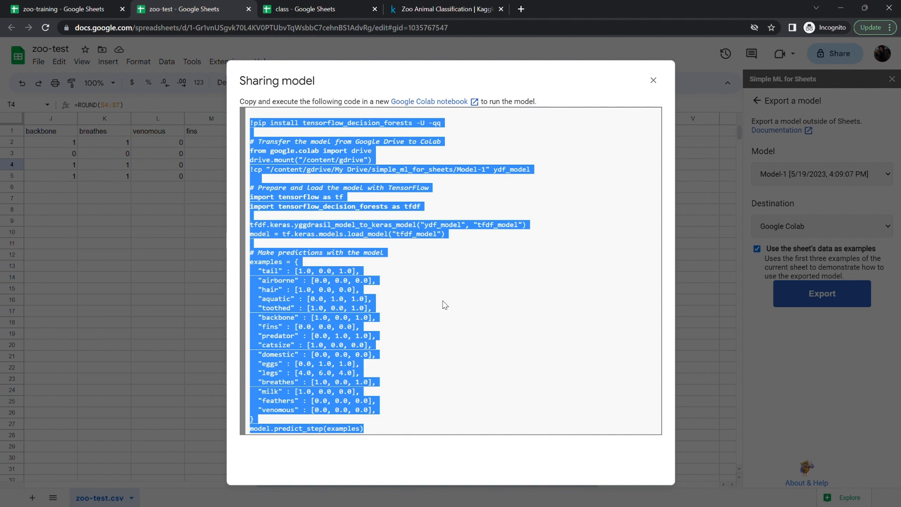
click(427, 101)
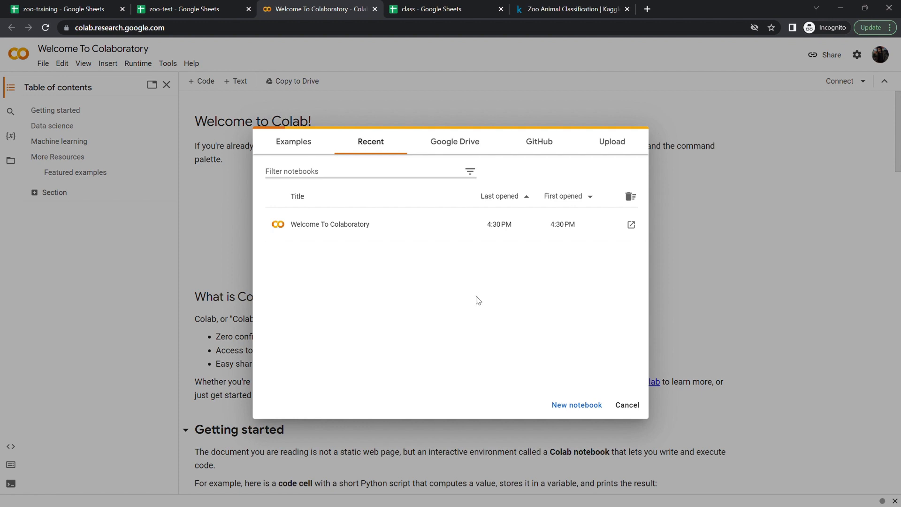
click(574, 404)
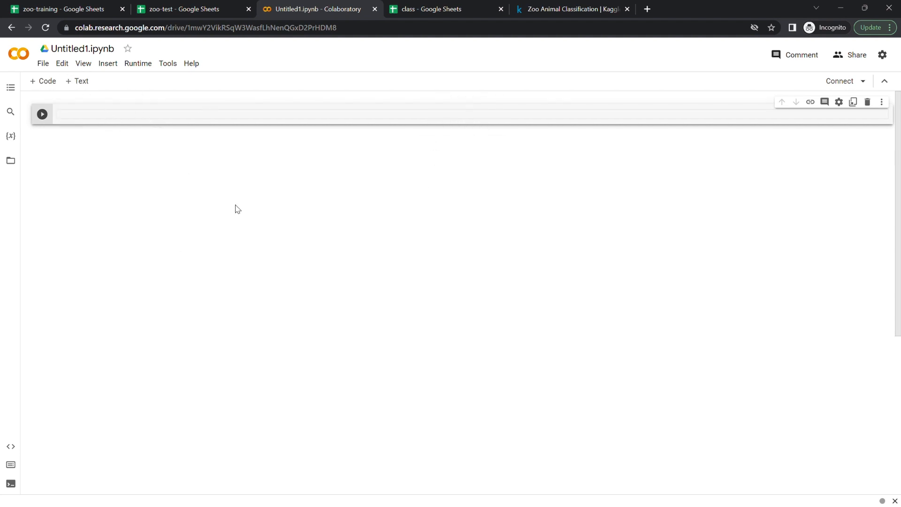
key(ctrl+v)
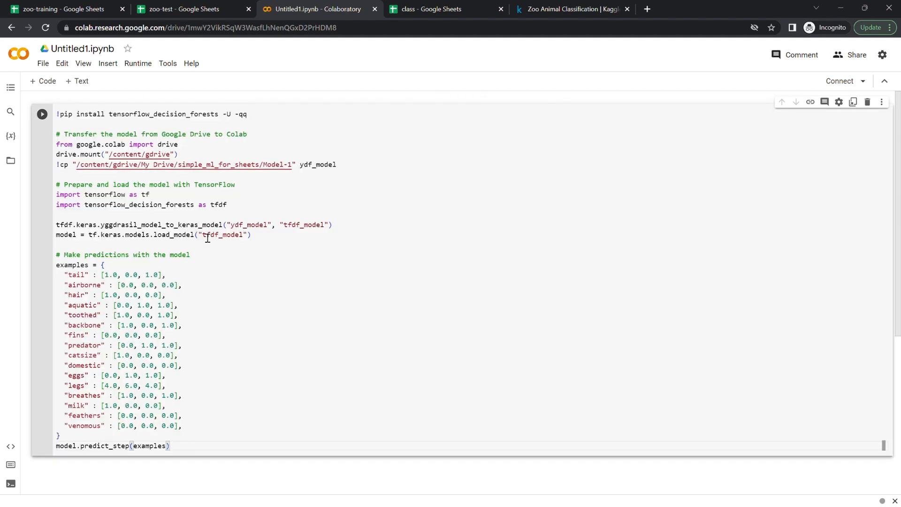
click(197, 380)
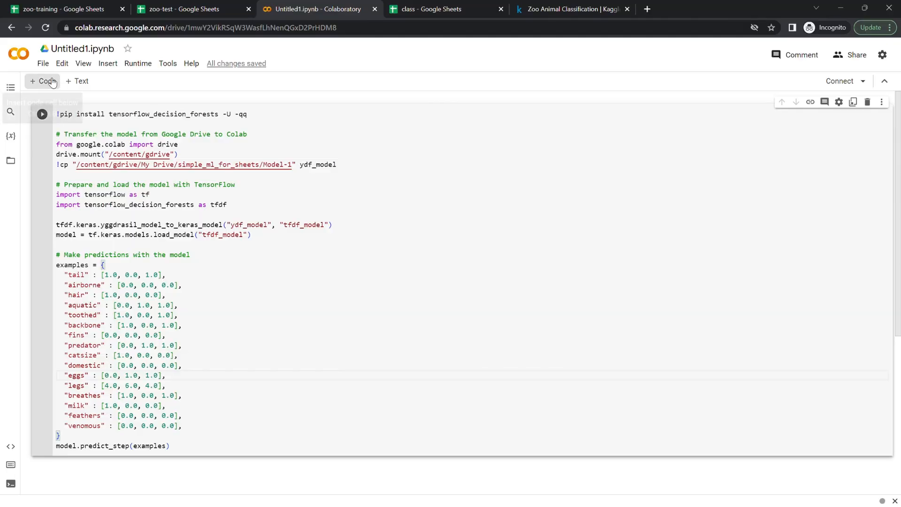
- Insert a new empty code cell at the top of the notebook
click(52, 83)
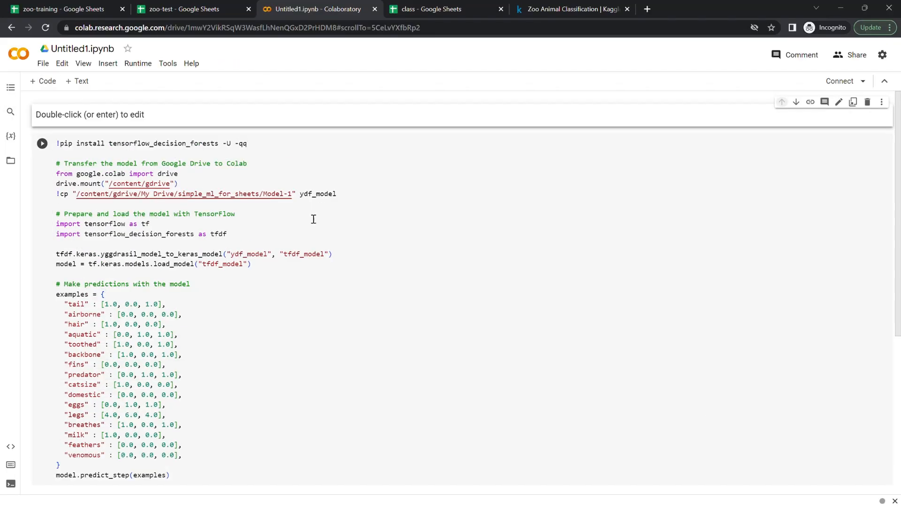
click(52, 83)
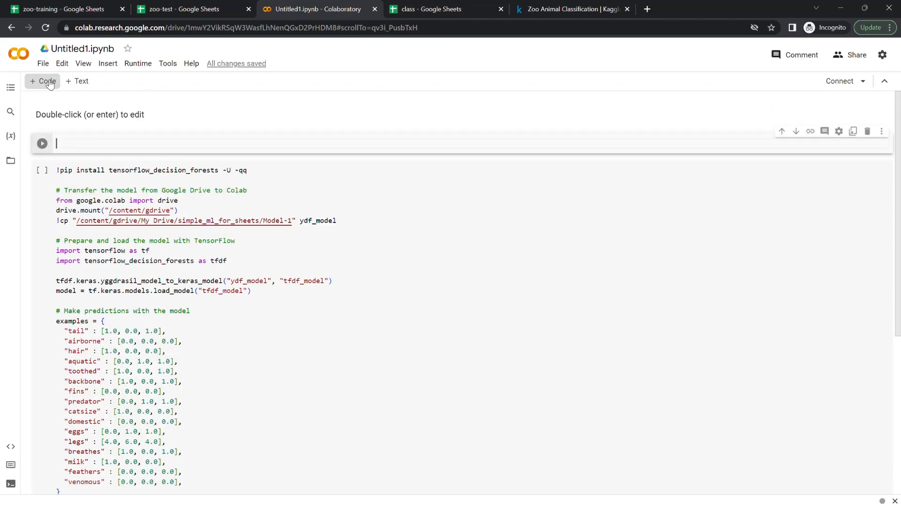
- Move the pip install line out of the generated code into the new empty code cell at the top
scroll(319, 396, down, 5)
scroll(313, 469, up, 5)
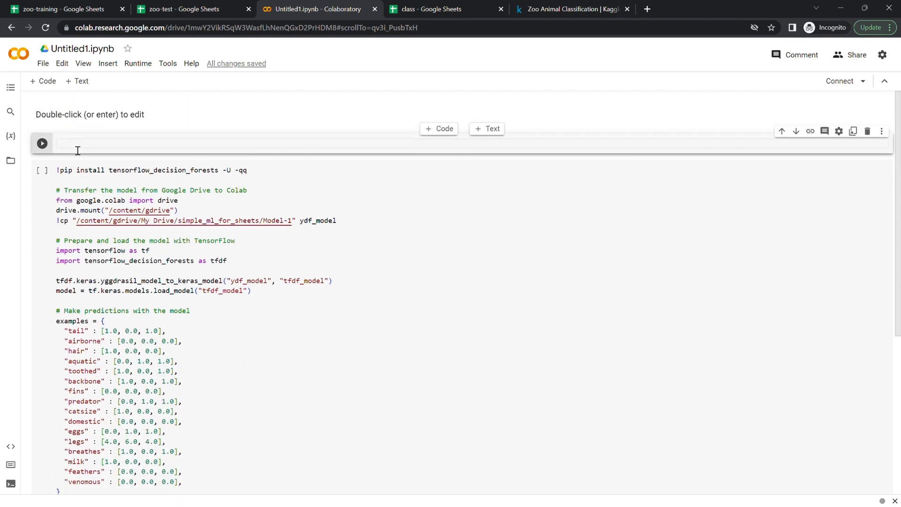
click(101, 271)
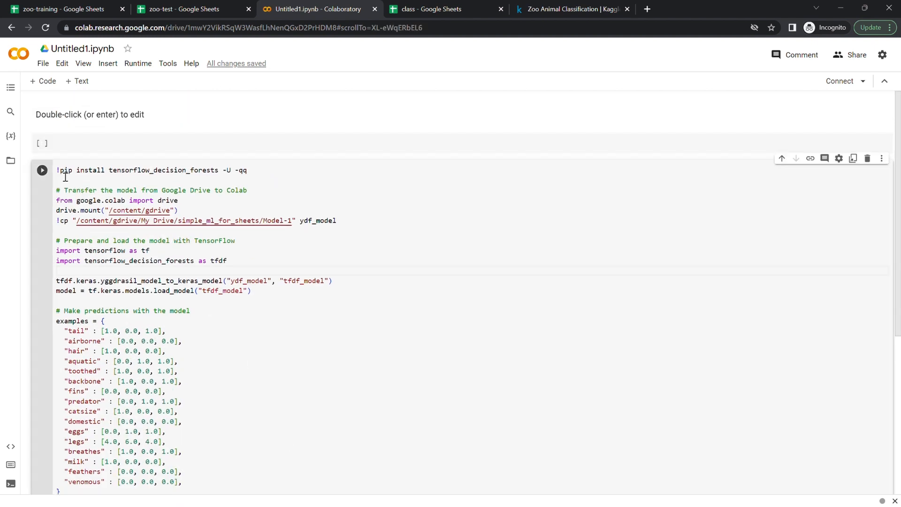
drag(59, 169, 66, 177)
key(ctrl+x)
click(79, 146)
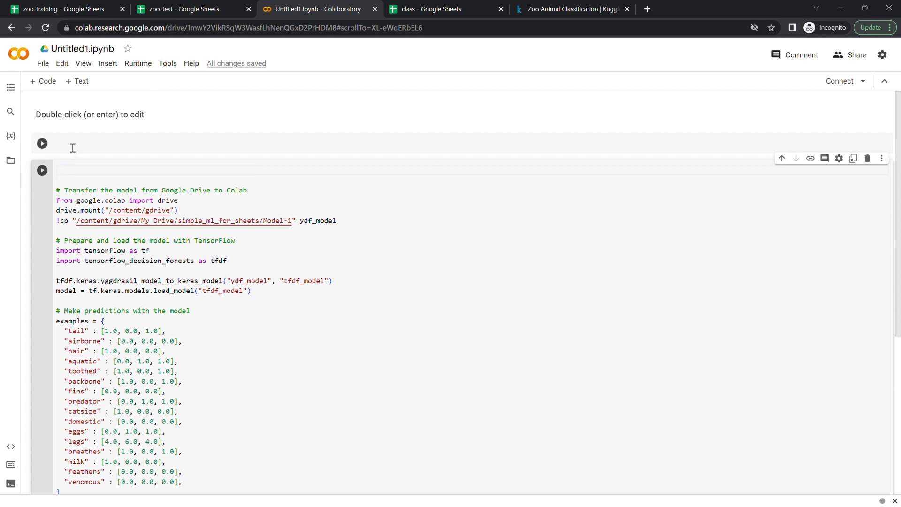
key(ctrl+v)
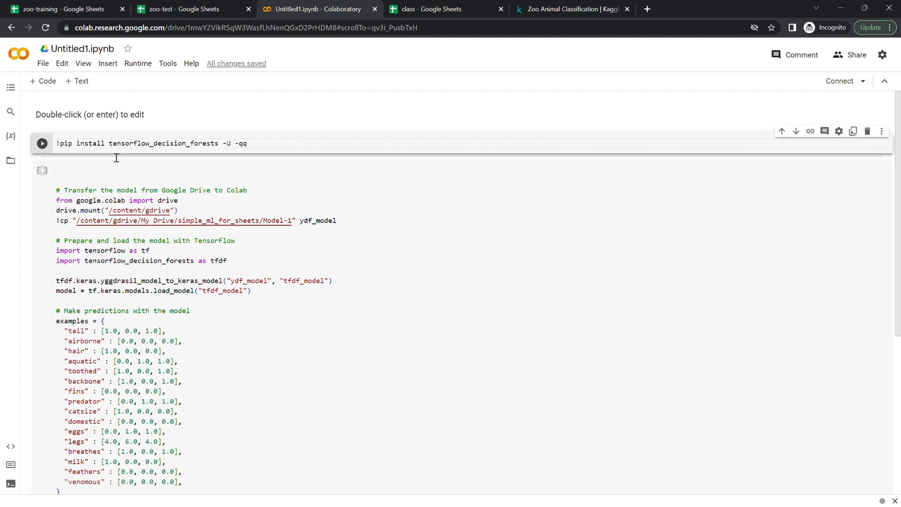
- Add a text cell above the install cell with the level-2 heading "Install nensorflow package"
click(79, 80)
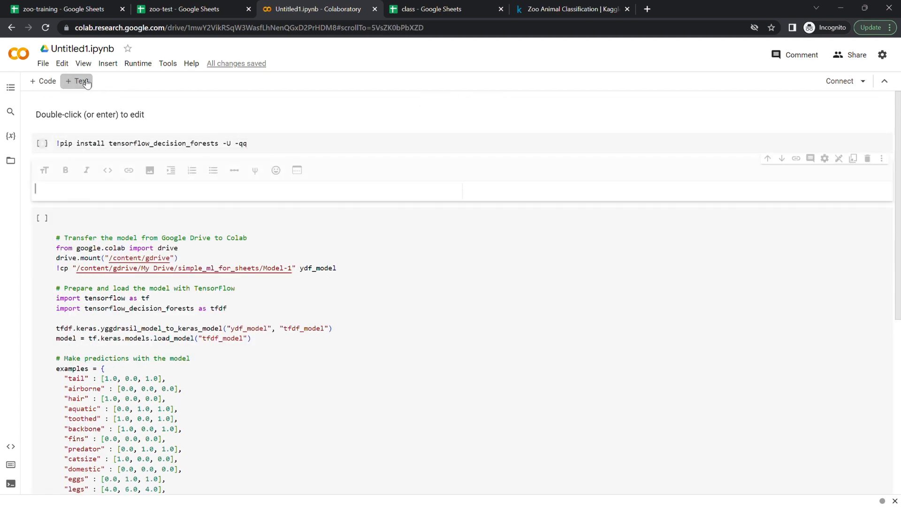
click(767, 158)
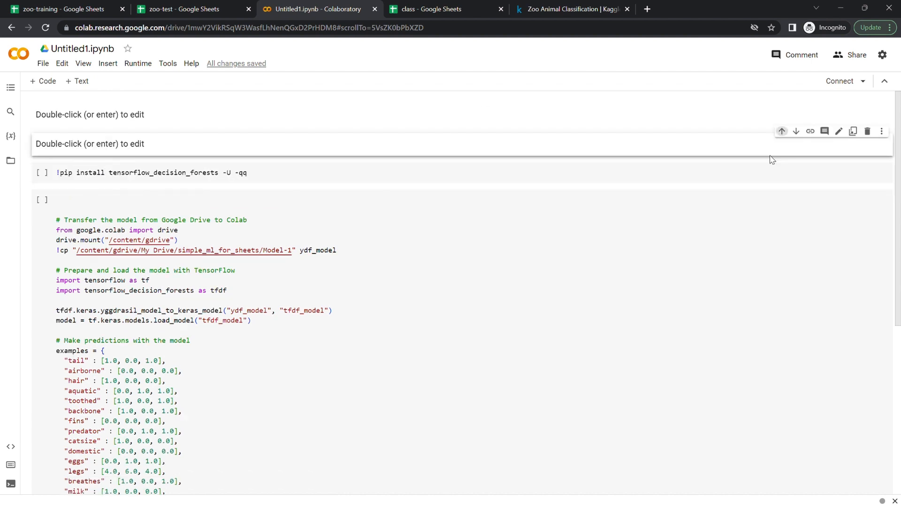
double_click(240, 146)
text(Instal)
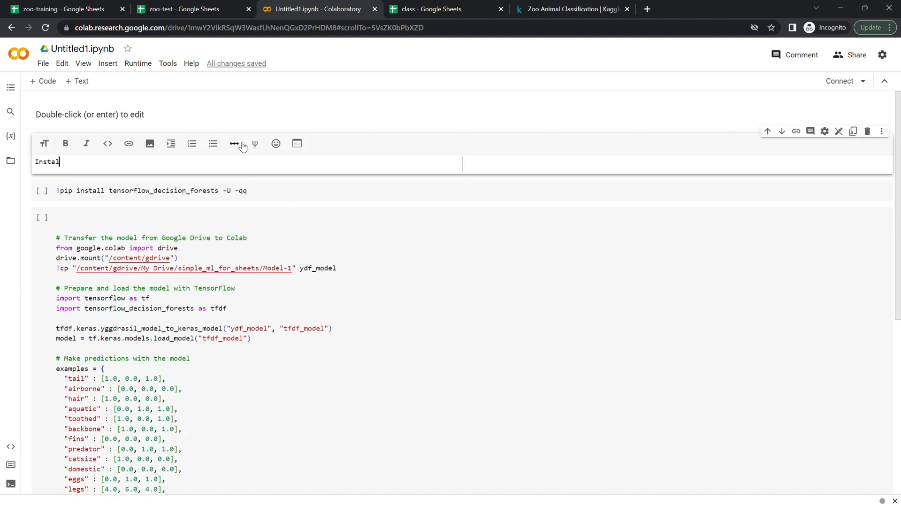
text(l)
key(Home)
text(##)
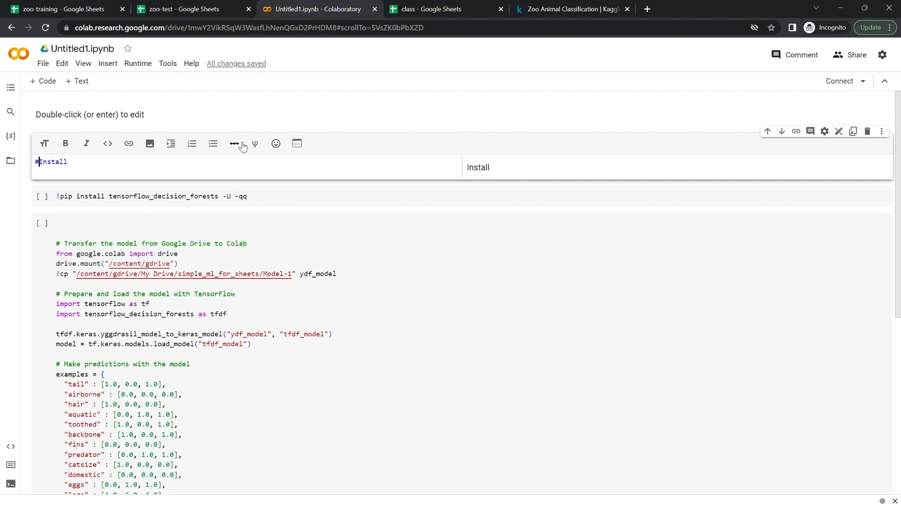
click(163, 170)
text(nei)
key(BackSpace)
key(BackSpace)
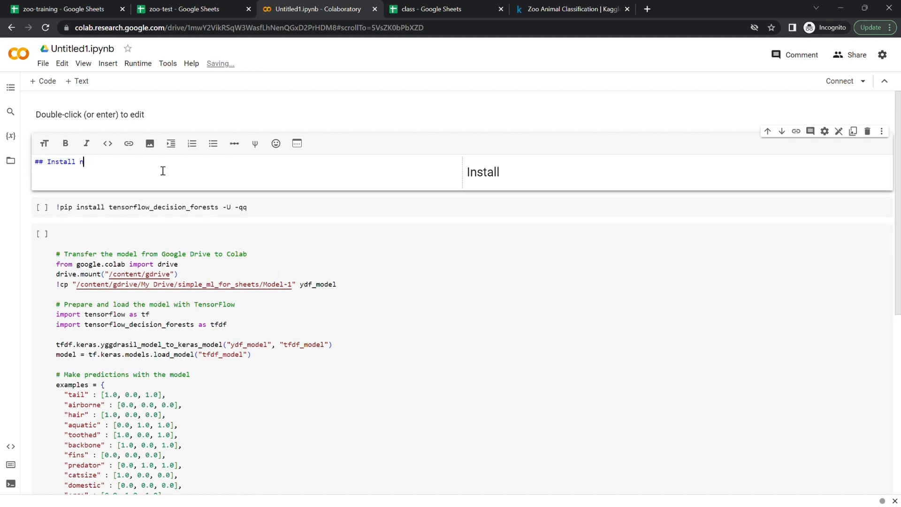
text(tall nensor)
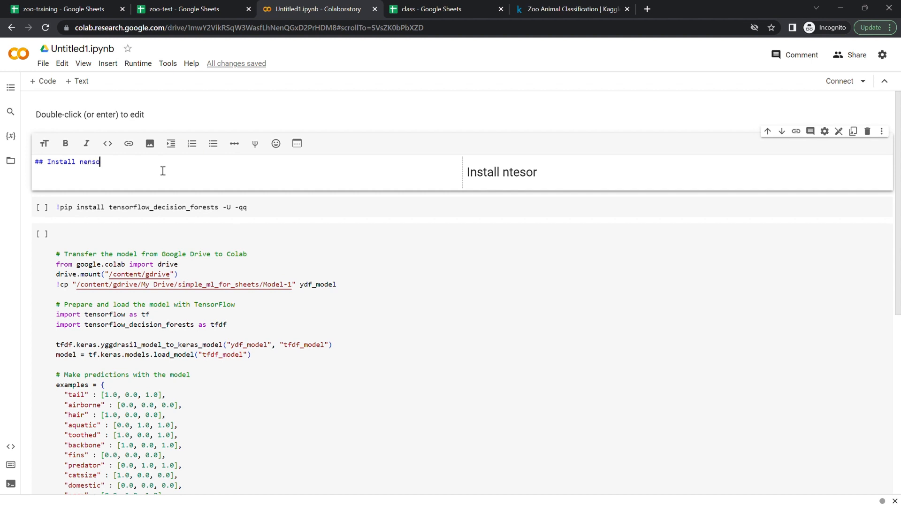
text(flow)
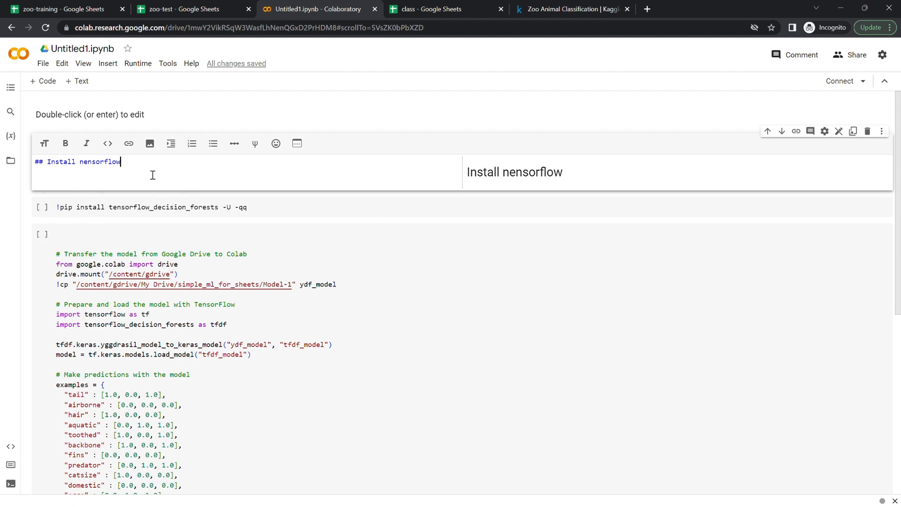
text( package)
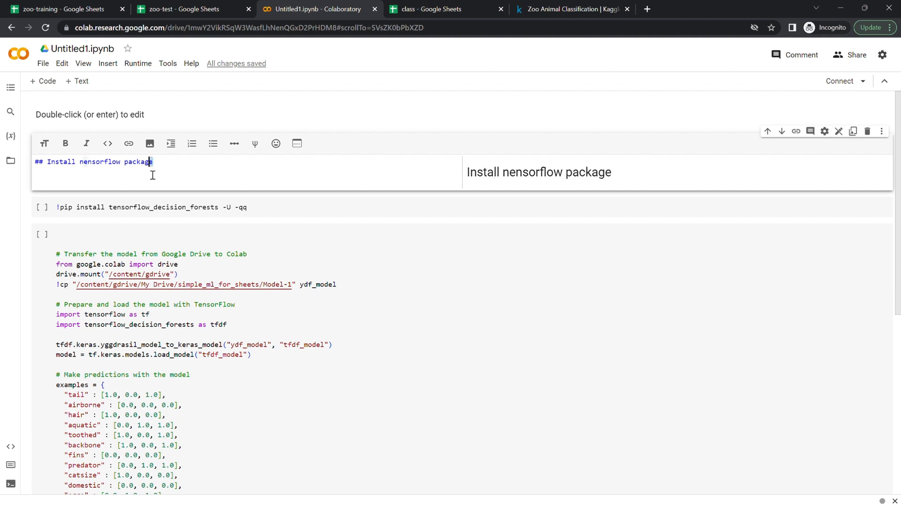
key(shift+Left)
key(shift+Left)
key(shift+Left)
key(shift+Left)
key(shift+Left)
key(shift+Left)
key(shift+Left)
key(shift+Left)
key(shift+Left)
key(shift+Left)
key(shift+Left)
key(shift+Left)
key(shift+Left)
key(shift+Left)
key(shift+Left)
key(shift+Left)
key(shift+Left)
key(shift+Left)
key(shift+Left)
key(shift+Left)
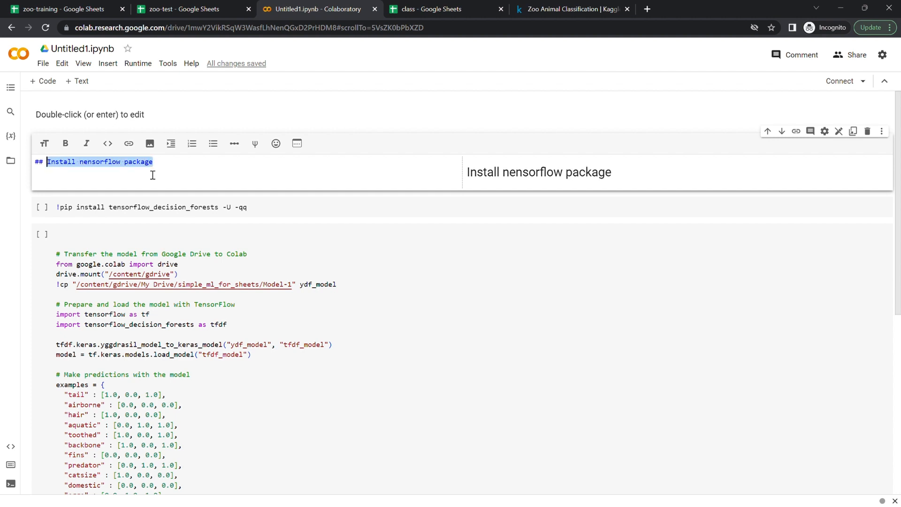
click(73, 141)
click(314, 256)
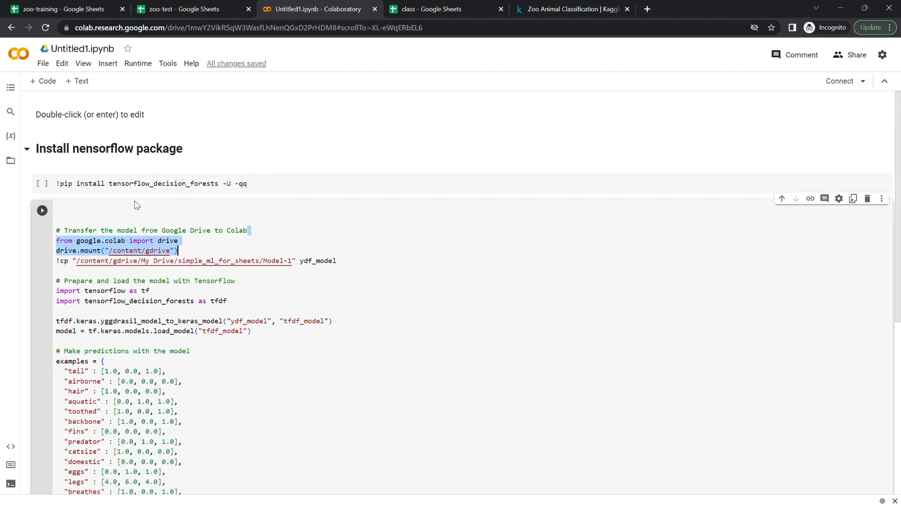
- Split the code cell so the TensorFlow loading and prediction code moves into a new code cell below
click(64, 227)
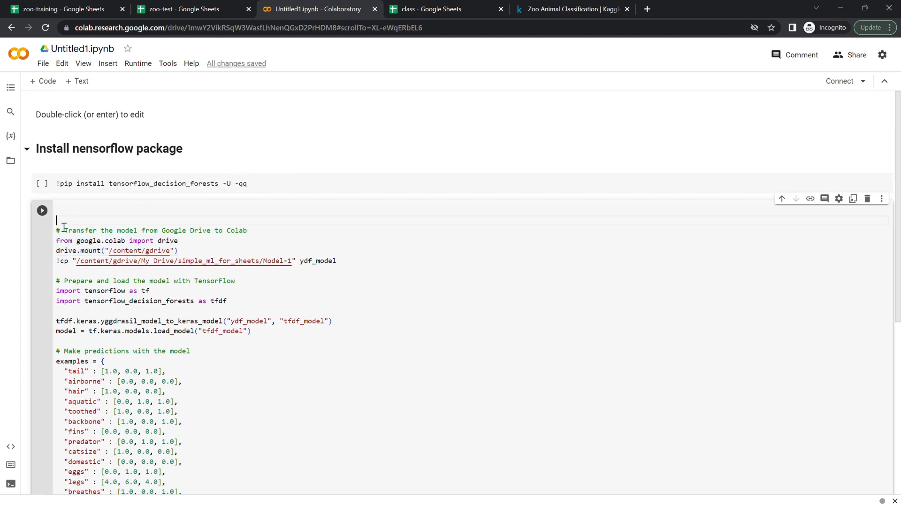
key(Delete)
key(BackSpace)
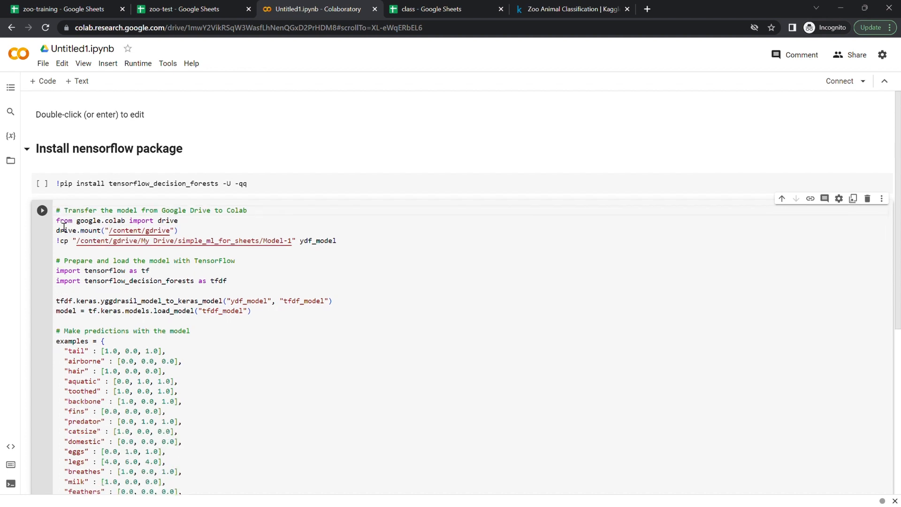
triple_click(65, 264)
scroll(211, 349, down, 3)
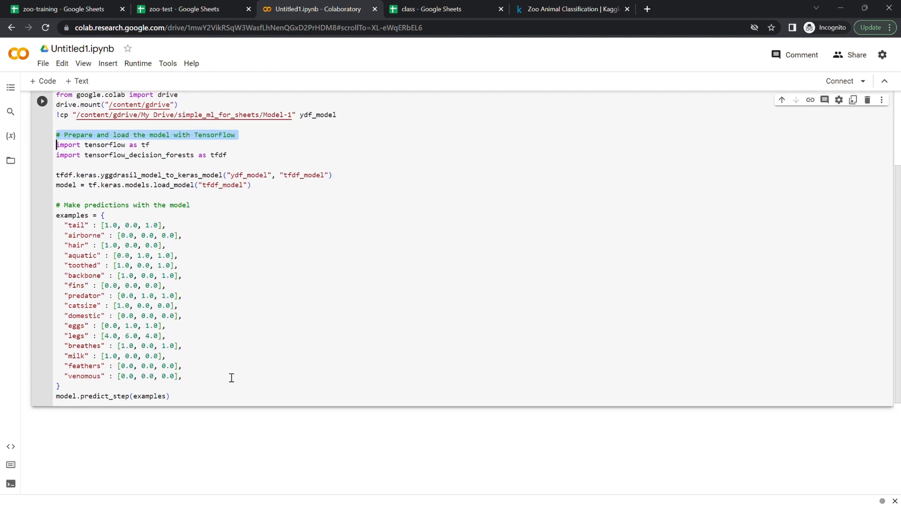
shift+click(190, 403)
key(BackSpace)
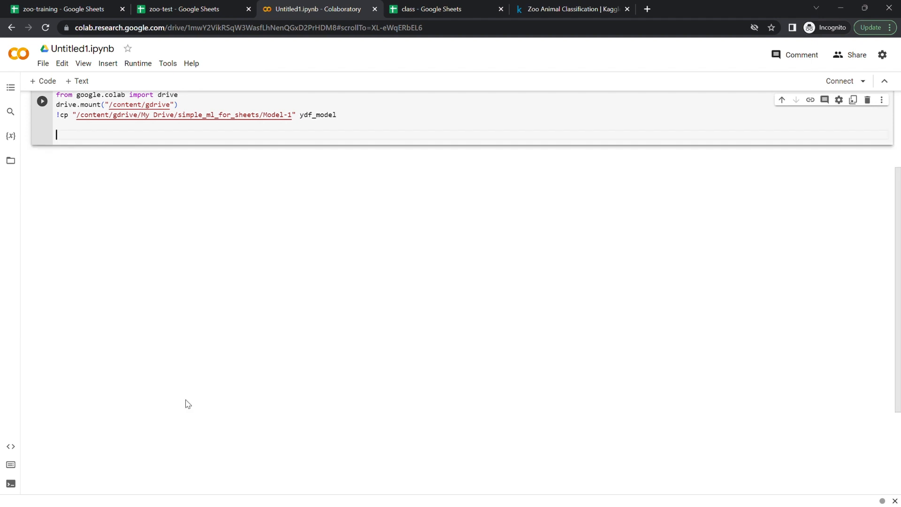
scroll(188, 404, up, 3)
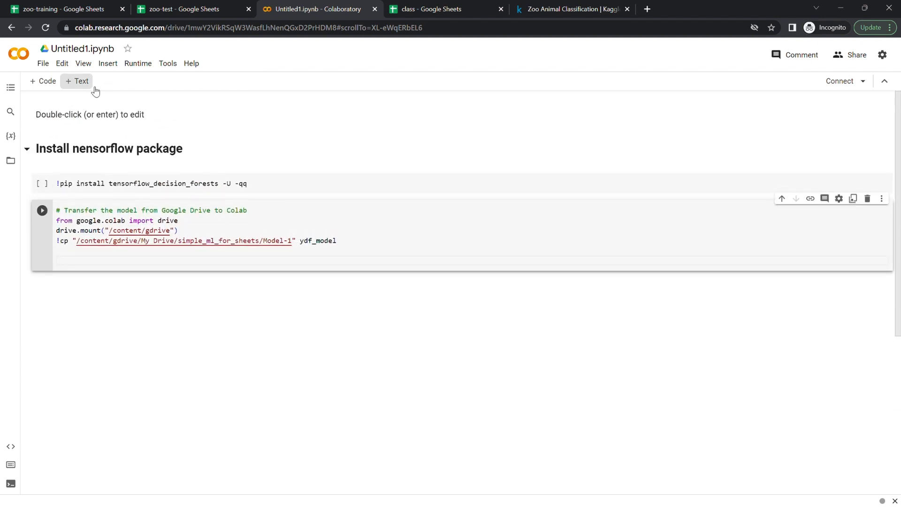
click(45, 82)
key(ctrl+v)
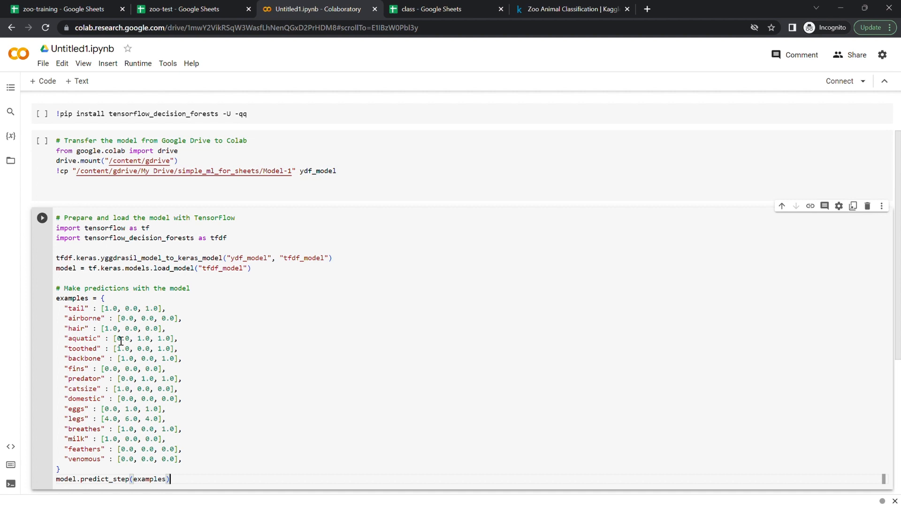
- Remove the trailing blank lines from the Google Drive mount cell
scroll(121, 341, up, 2)
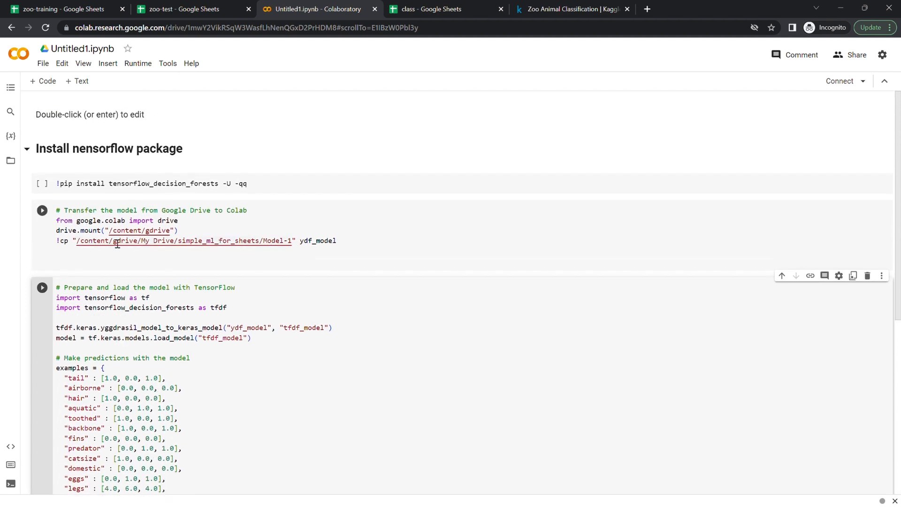
click(70, 263)
key(BackSpace)
key(BackSpace)
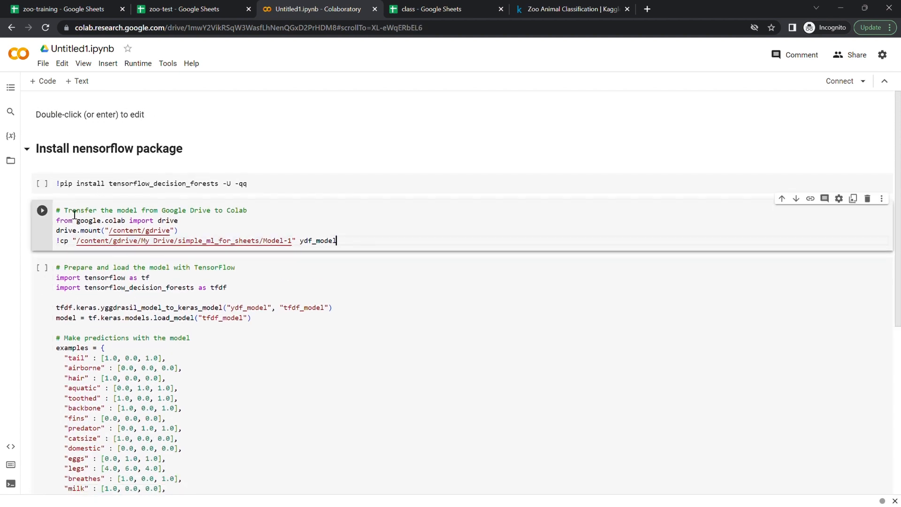
- Move the "Transfer the model from Google Drive to Colab" comment into a text cell above the Drive code
triple_click(75, 214)
key(BackSpace)
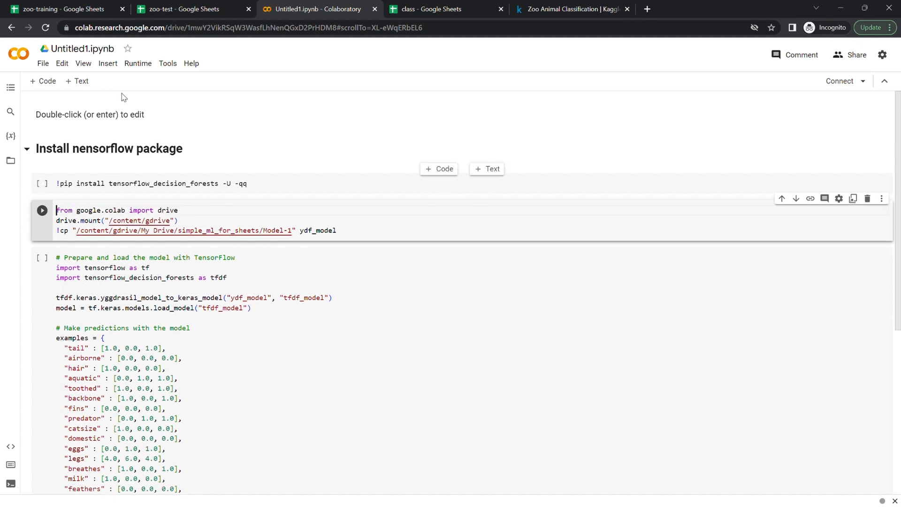
click(81, 81)
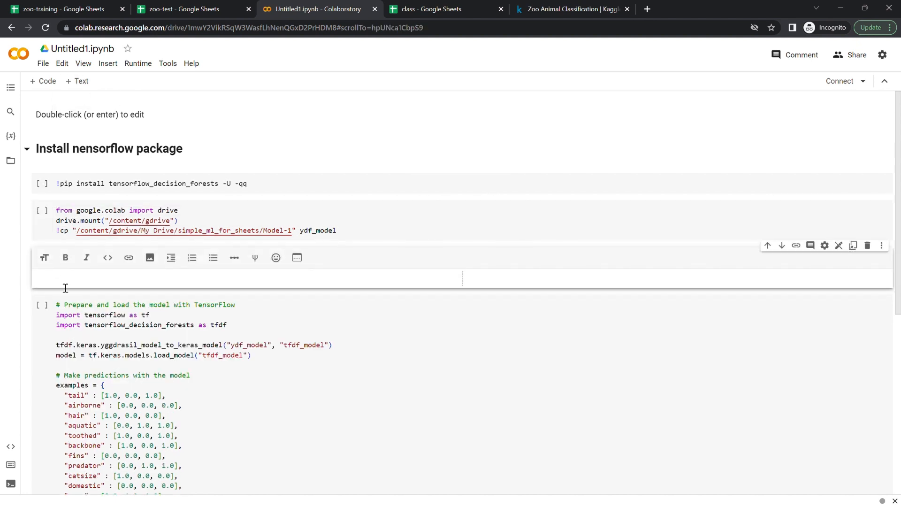
key(ctrl+v)
click(768, 245)
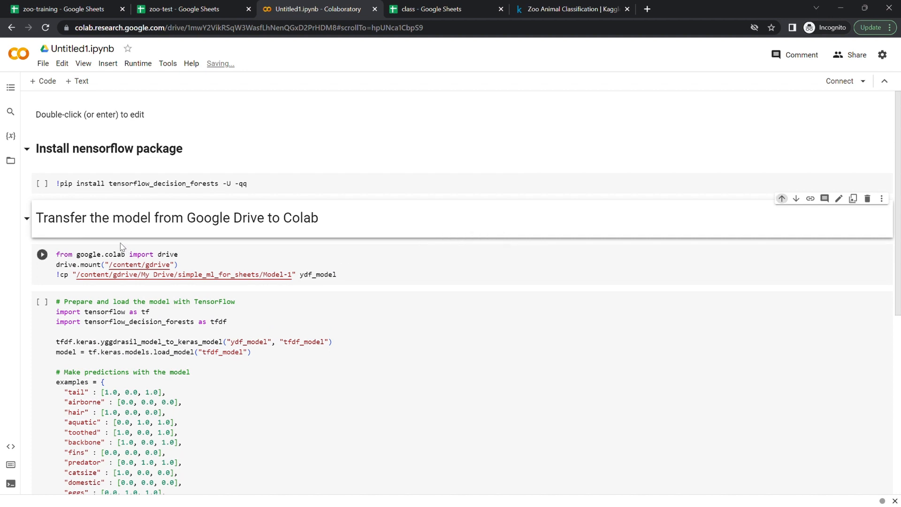
- Format the "Transfer the model from Google Drive to Colab" text as a bold level-2 heading
double_click(125, 217)
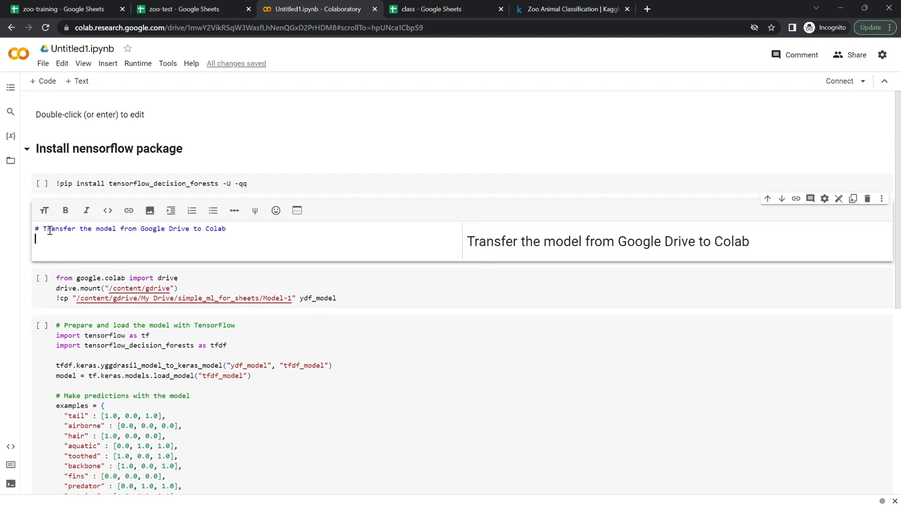
click(50, 231)
key(Left)
key(Left)
text(#)
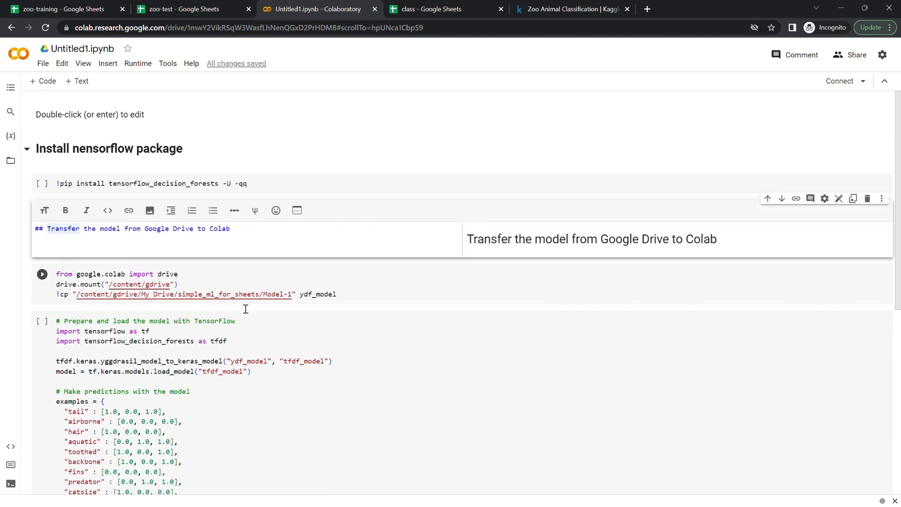
key(Left)
shift+click(233, 235)
click(65, 210)
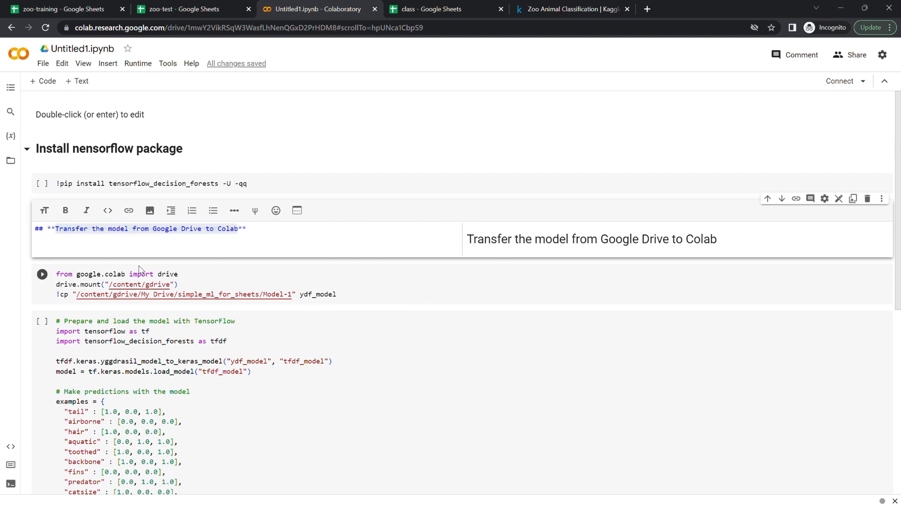
click(87, 253)
key(shift+Return)
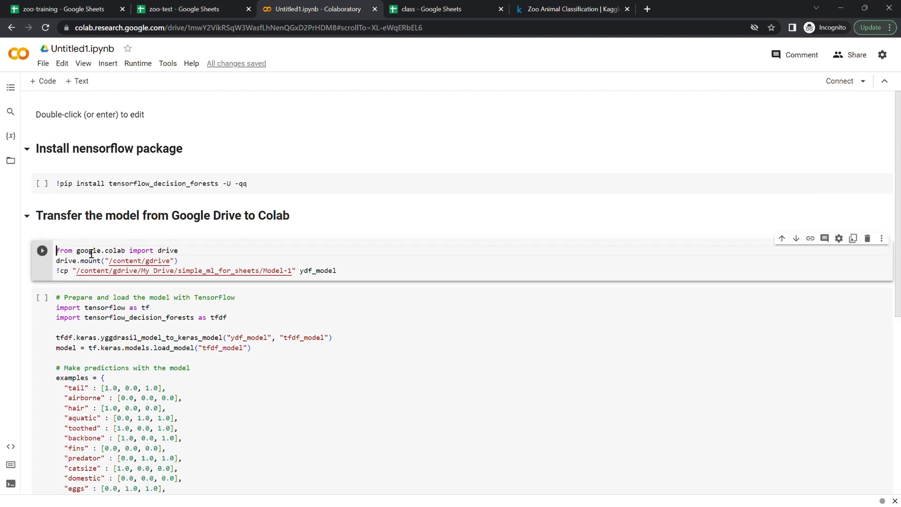
- Move the "Make predictions with the model" code block into its own new code cell
click(150, 330)
scroll(150, 330, down, 1)
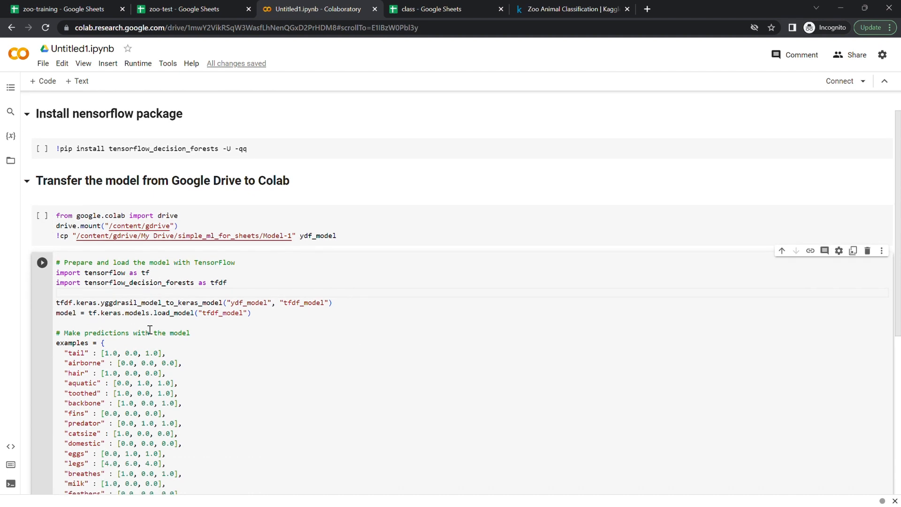
triple_click(64, 335)
scroll(221, 439, down, 3)
shift+click(185, 413)
key(ctrl+c)
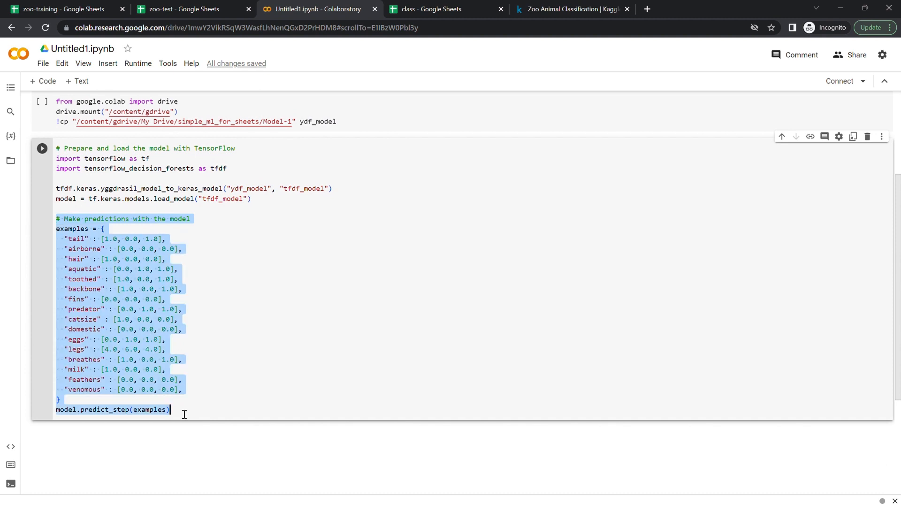
key(BackSpace)
key(BackSpace)
key(BackSpace)
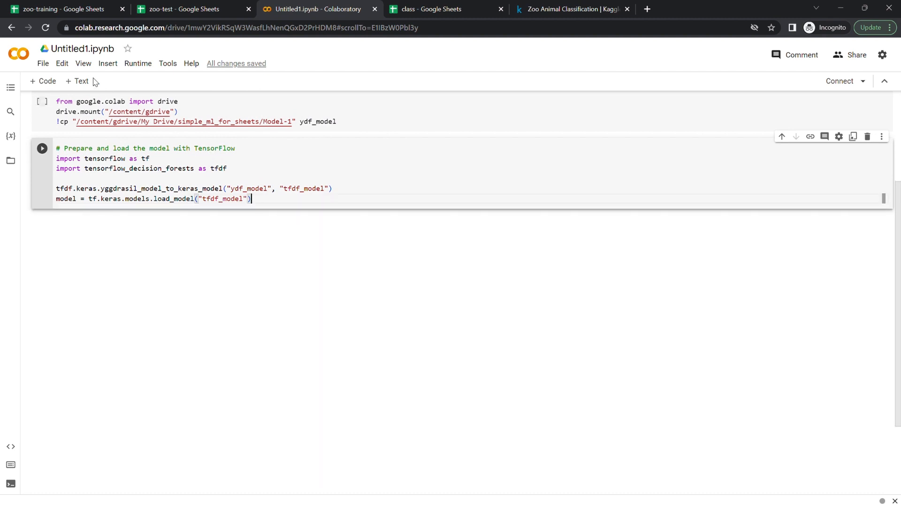
click(45, 81)
key(ctrl+v)
- Move the "Prepare and load the model with TensorFlow" comment into a new text cell above the TensorFlow code
click(72, 150)
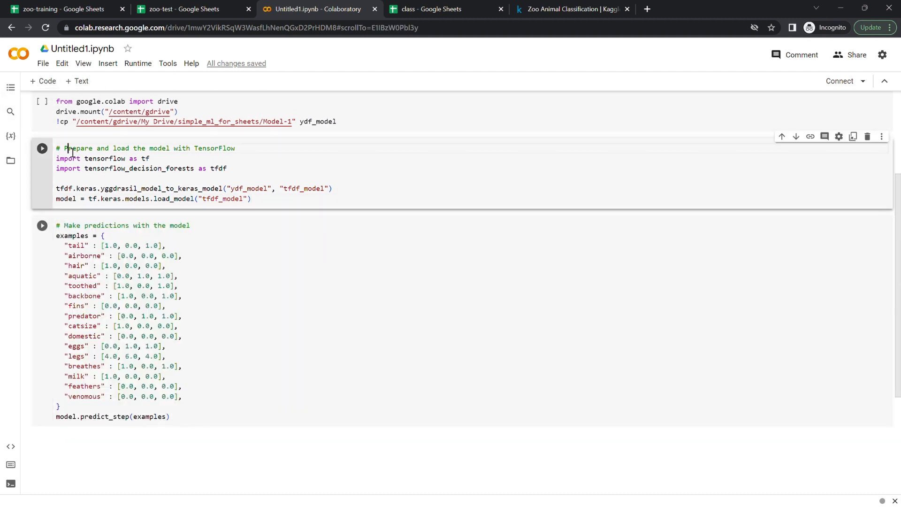
triple_click(72, 151)
key(ctrl+c)
key(BackSpace)
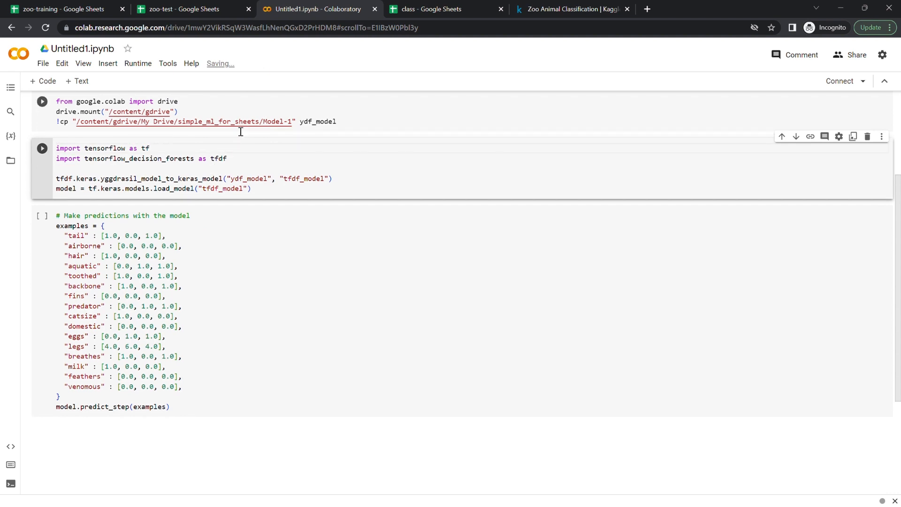
click(77, 80)
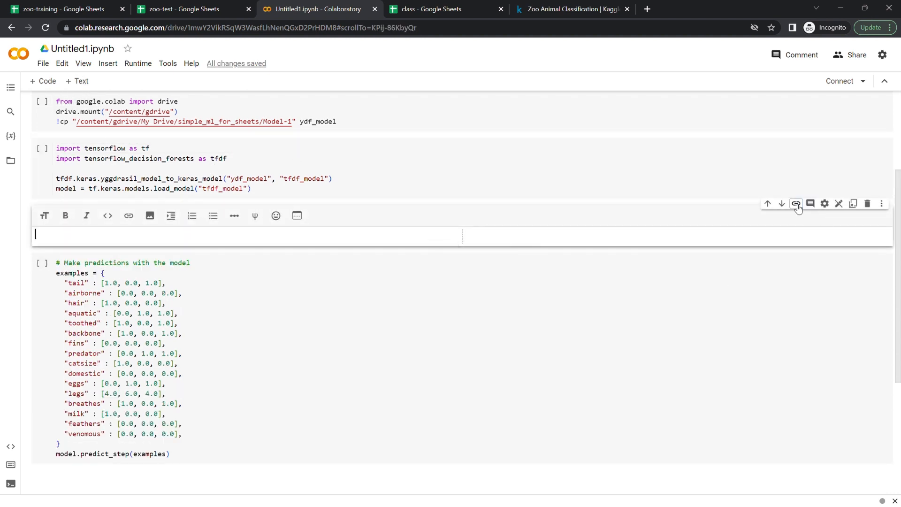
click(767, 203)
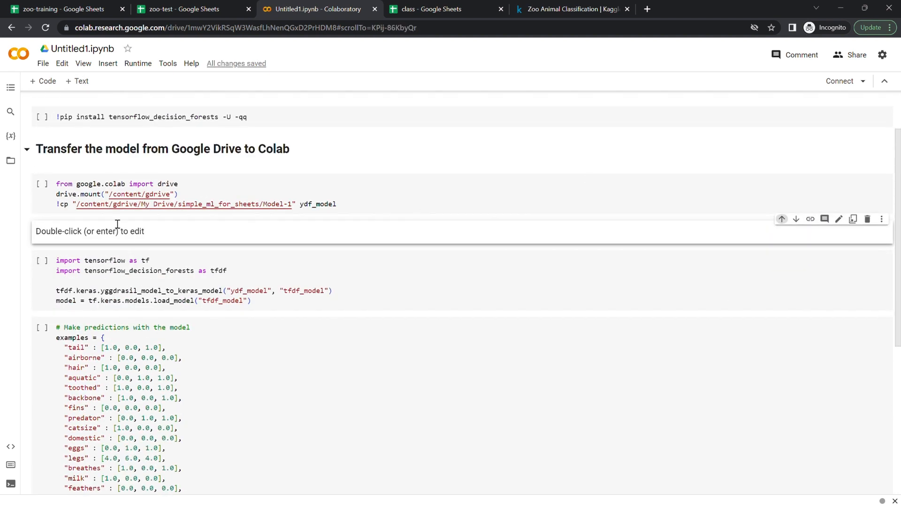
scroll(117, 223, up, 1)
double_click(86, 256)
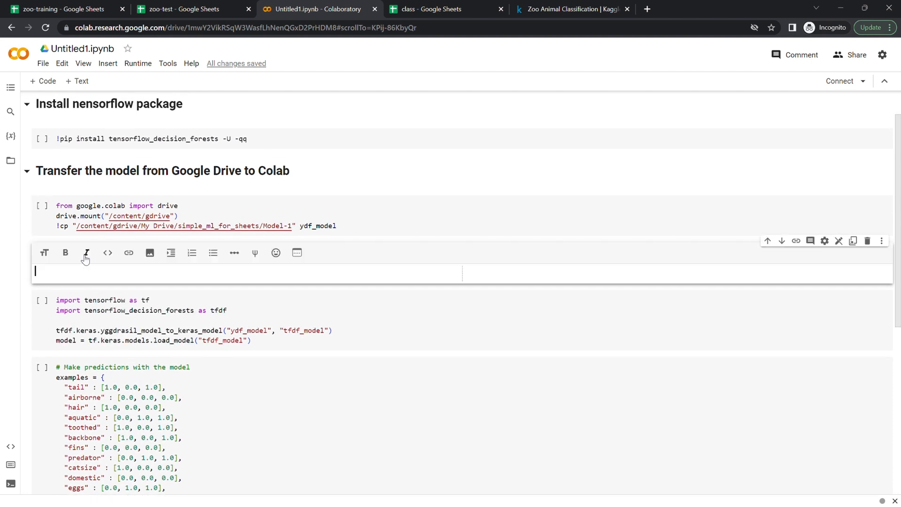
key(ctrl+v)
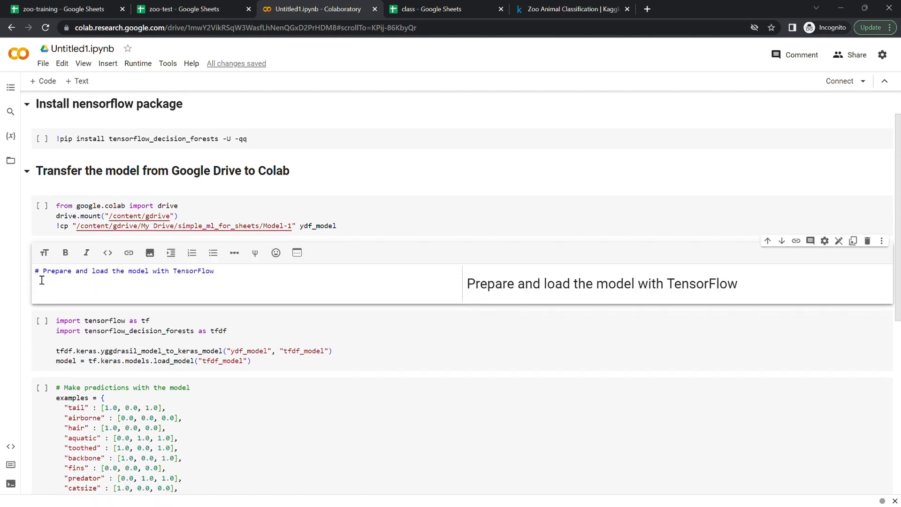
- Format the "Prepare and load the model with TensorFlow" text as a bold level-2 heading
key(Home)
text(#)
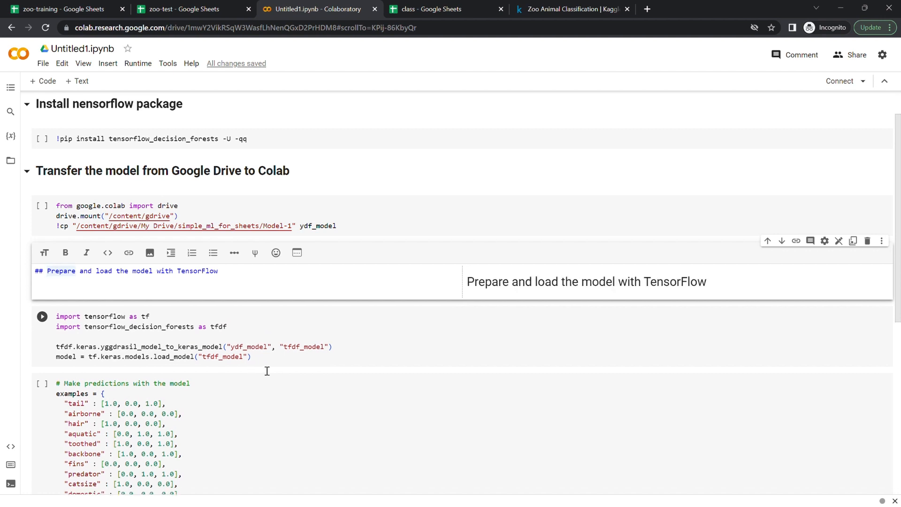
shift+click(220, 276)
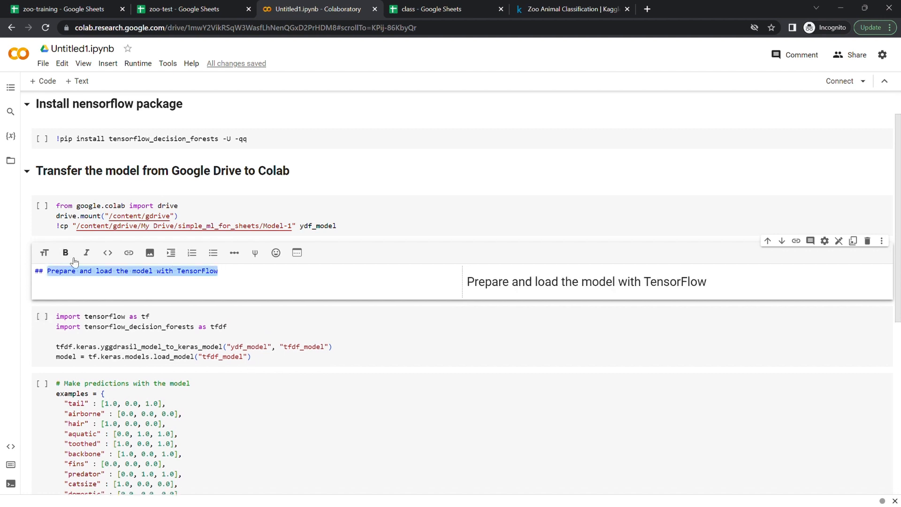
click(66, 253)
click(377, 443)
scroll(377, 443, down, 2)
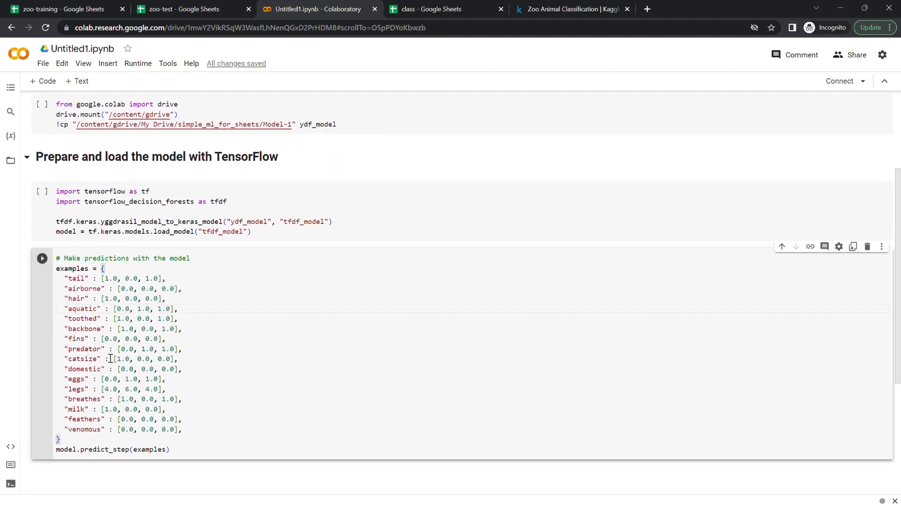
drag(55, 268, 107, 270)
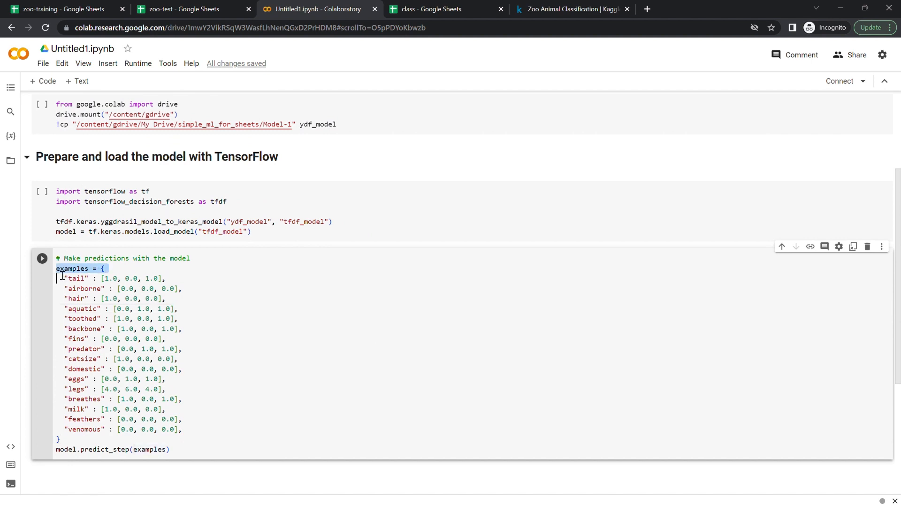
shift+click(67, 443)
key(BackSpace)
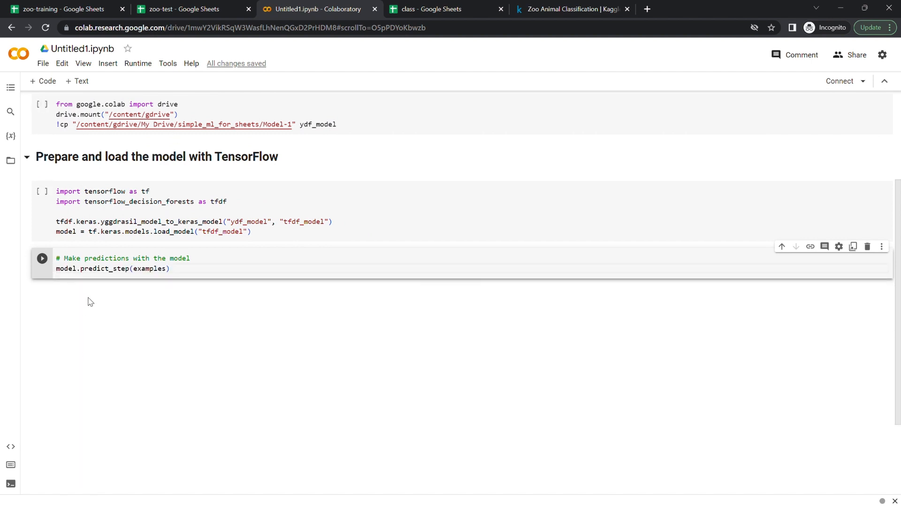
key(ctrl+z)
- Duplicate the prediction code into a new code cell below and delete the examples dictionary from the copy
key(ctrl+a)
key(ctrl+c)
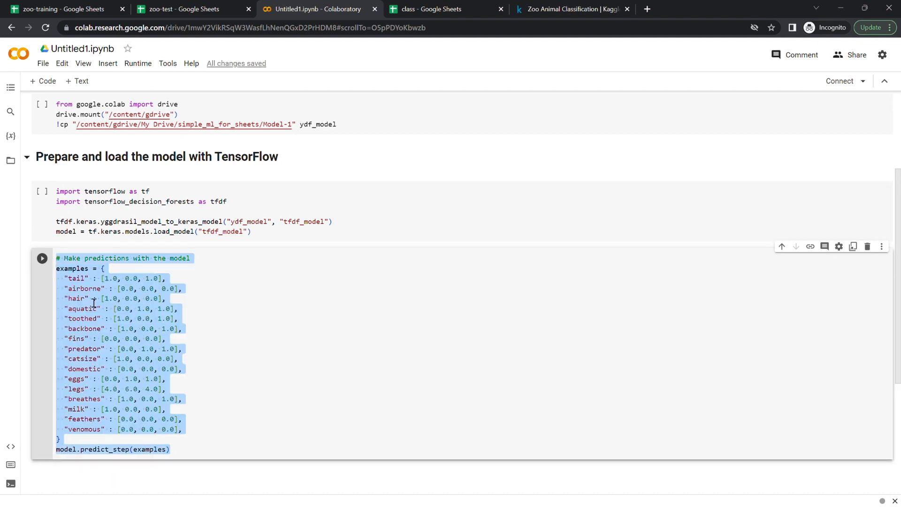
click(43, 81)
key(ctrl+v)
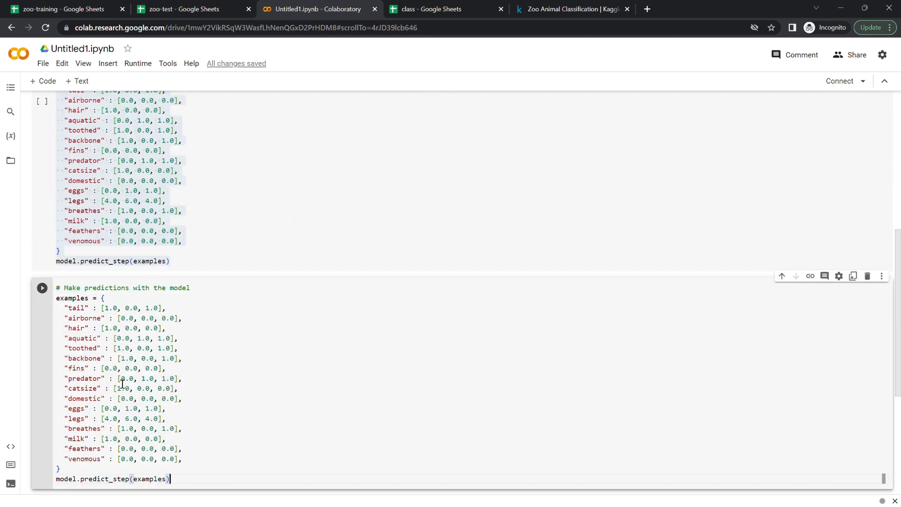
triple_click(74, 299)
shift+click(74, 469)
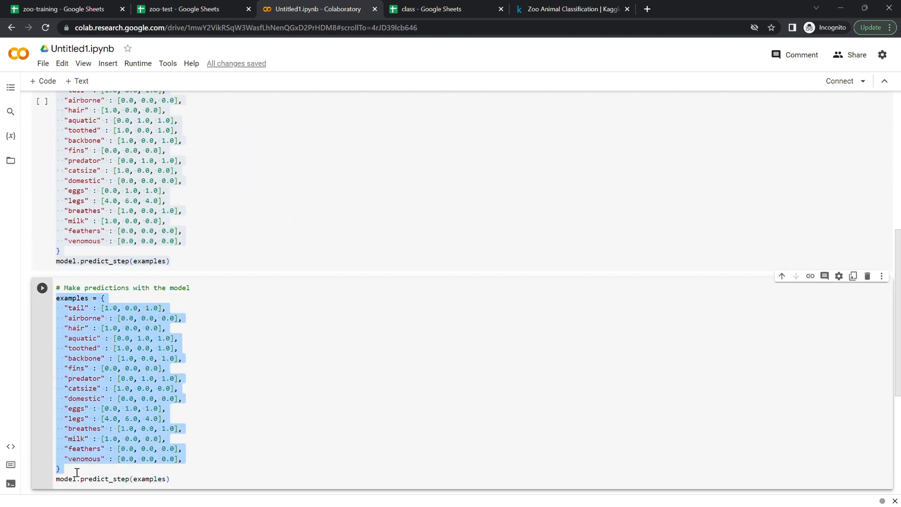
key(BackSpace)
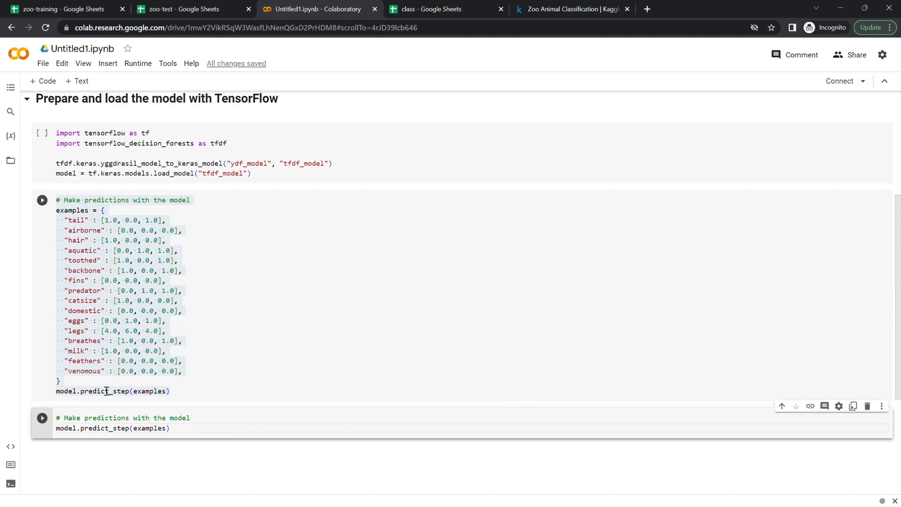
- Delete the predict_step line and the comment from the upper cell, keeping only the examples dictionary
triple_click(103, 390)
key(BackSpace)
key(BackSpace)
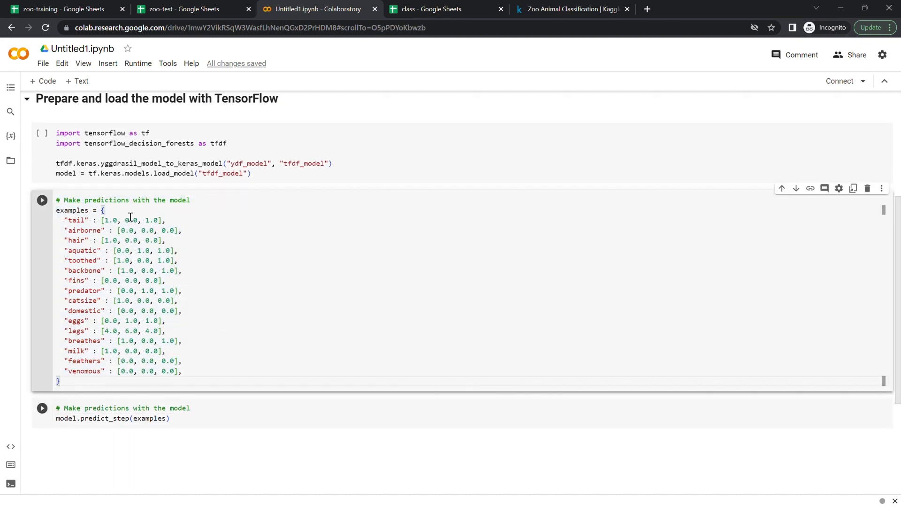
triple_click(81, 201)
key(ctrl+c)
key(BackSpace)
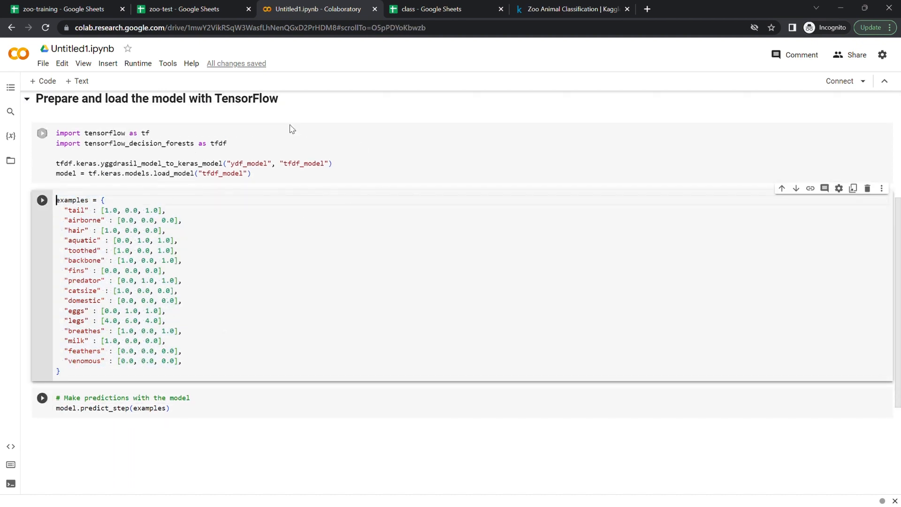
- Add a text cell above the examples dictionary and paste the "Make predictions with the model" comment into it
click(81, 89)
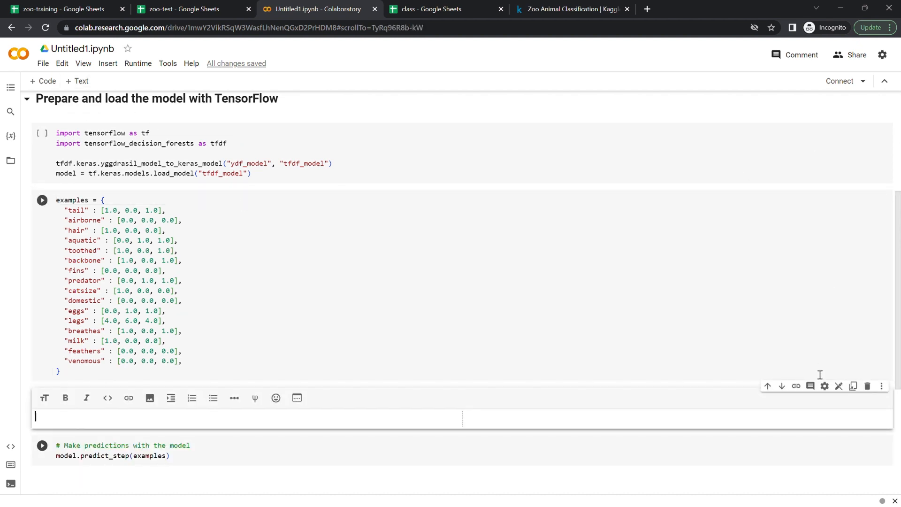
click(781, 383)
double_click(89, 399)
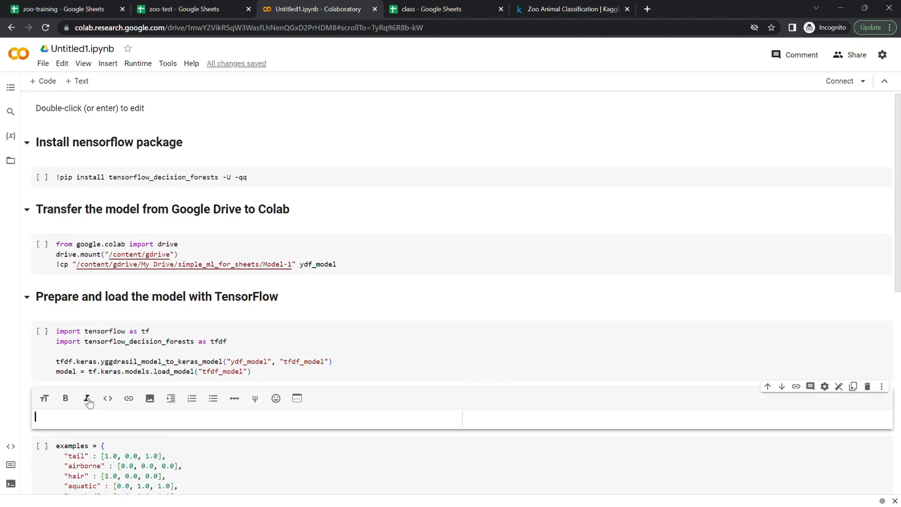
key(ctrl+v)
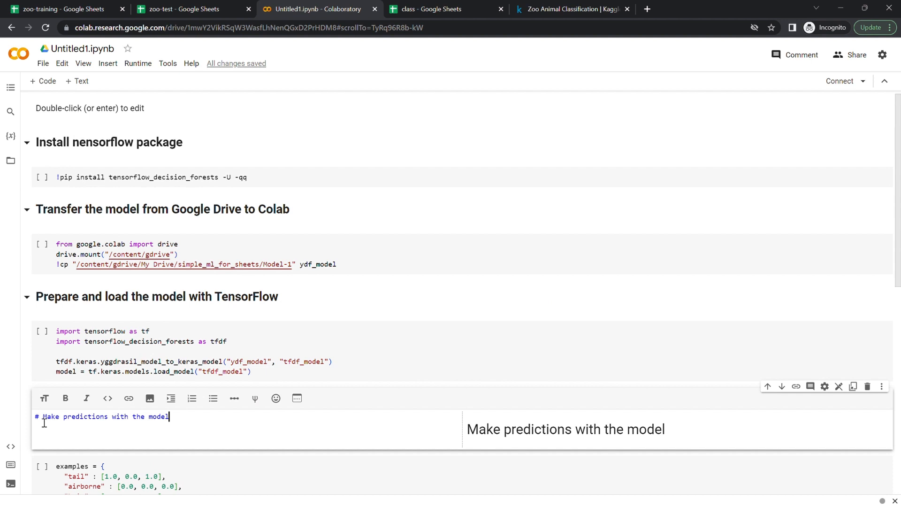
- Format that text cell as a bold level-2 heading
click(38, 417)
text(#)
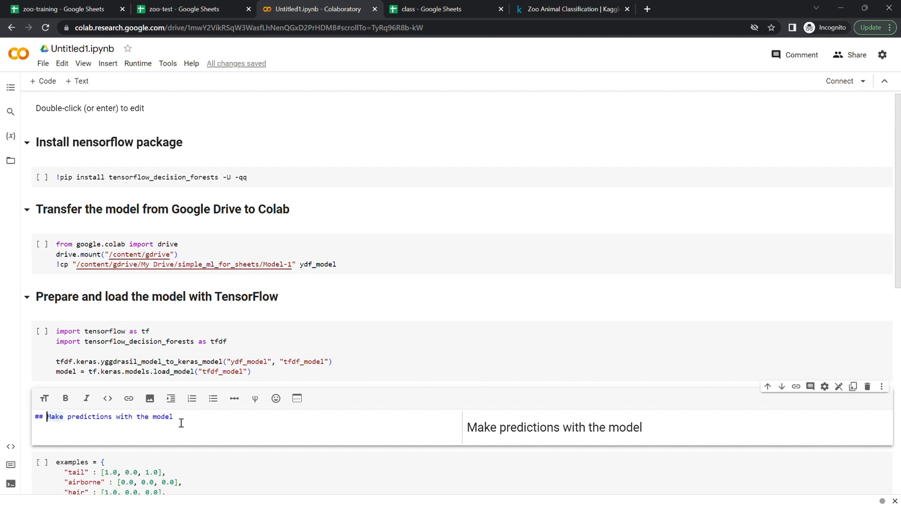
shift+click(181, 422)
click(66, 398)
scroll(245, 393, down, 2)
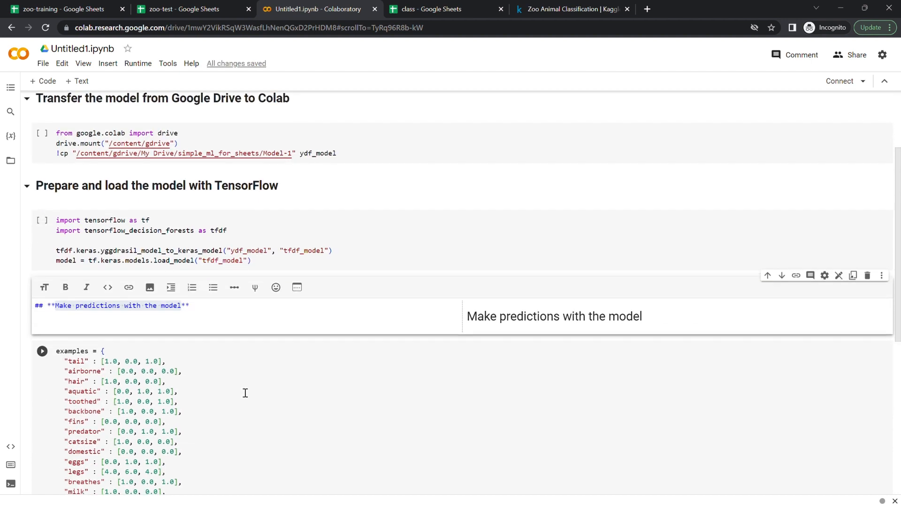
drag(245, 393, 243, 392)
scroll(244, 392, down, 2)
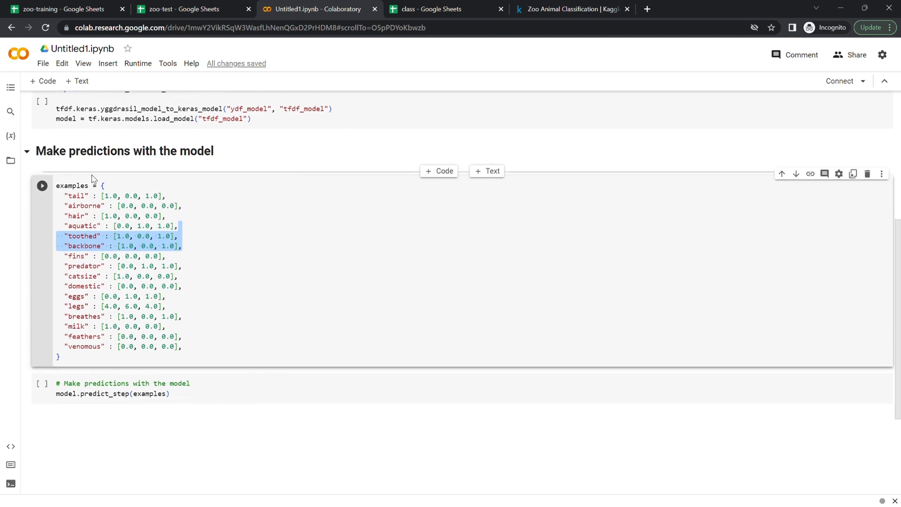
- Rename the heading above the examples dictionary to "Load test data set for testing the model performance"
double_click(128, 158)
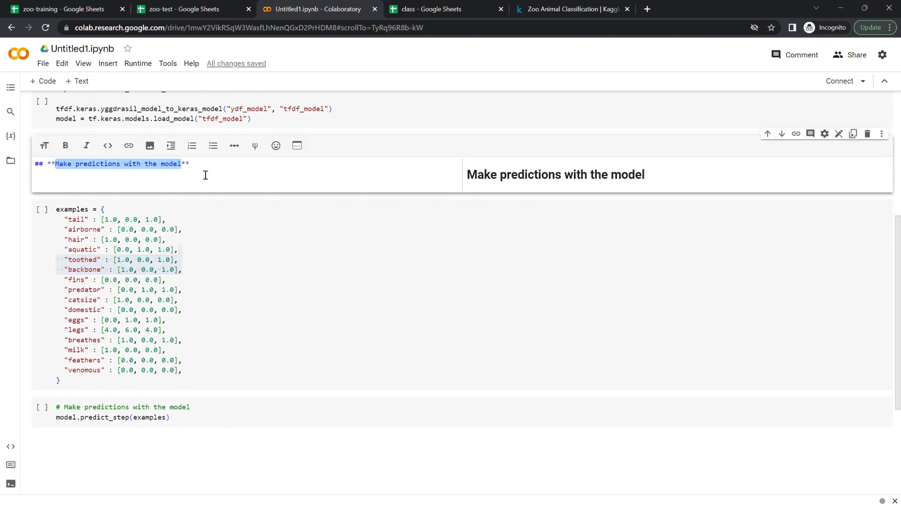
double_click(68, 173)
drag(175, 168, 175, 168)
key(BackSpace)
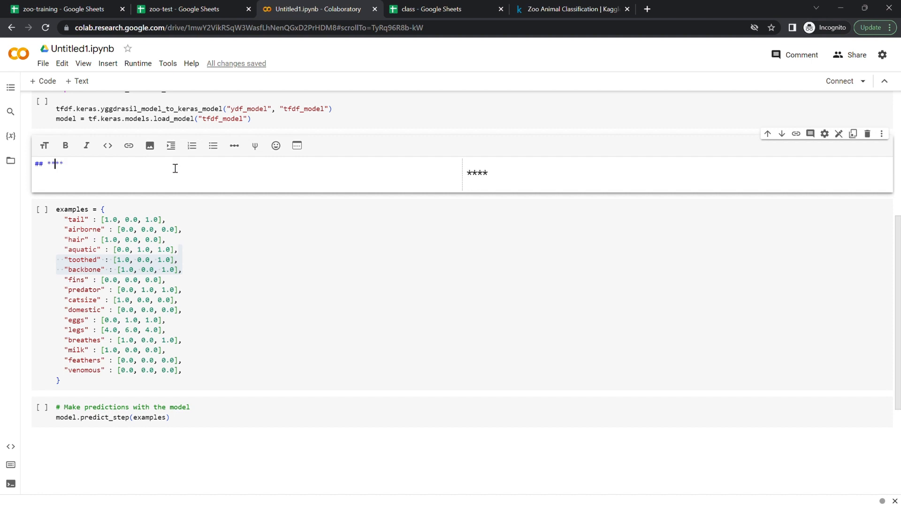
text(Load test data set)
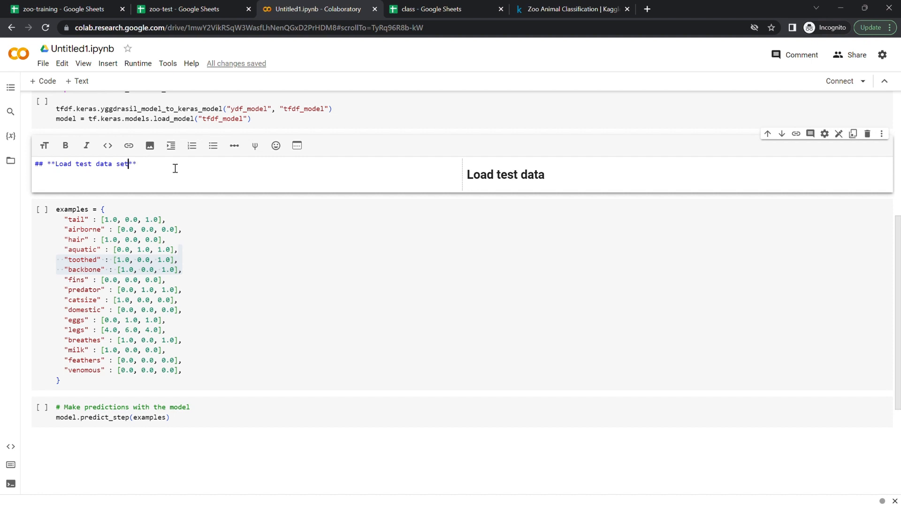
text( for )
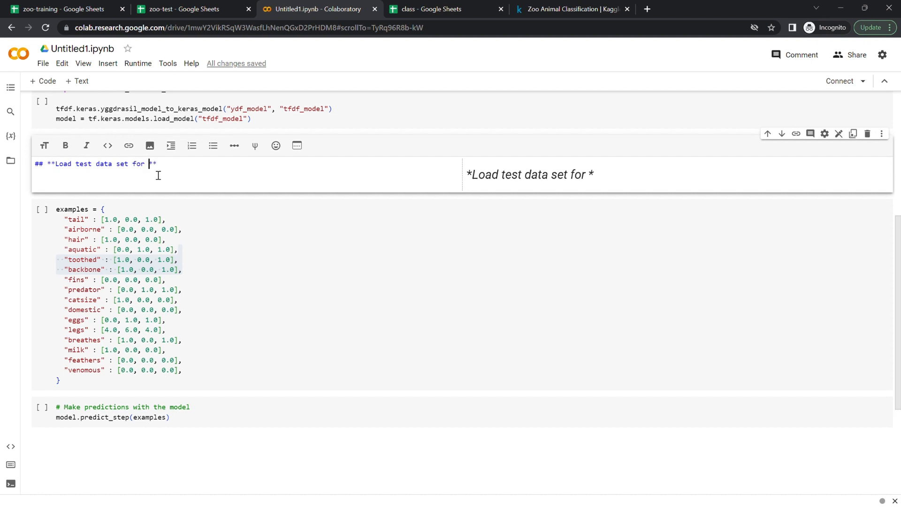
text(testing the model performance)
click(283, 273)
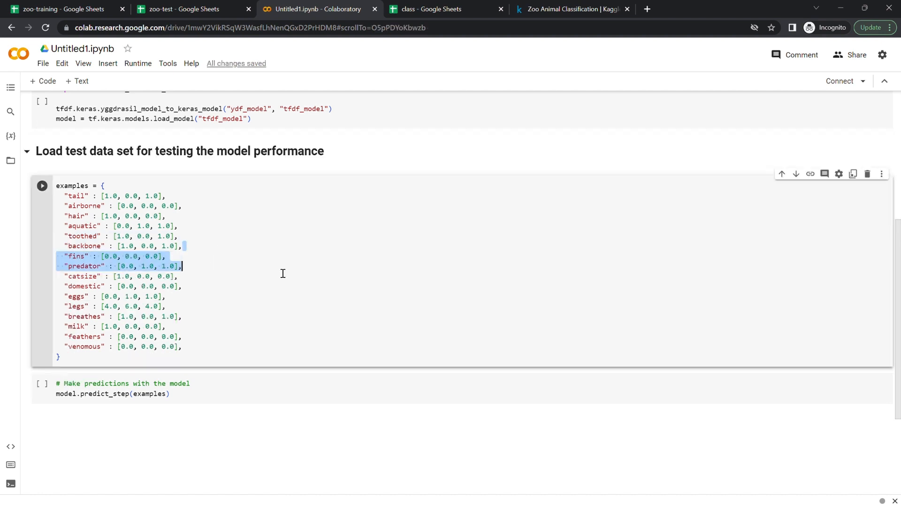
- Add an empty text cell directly above the predict_step code cell
scroll(283, 273, down, 1)
click(133, 349)
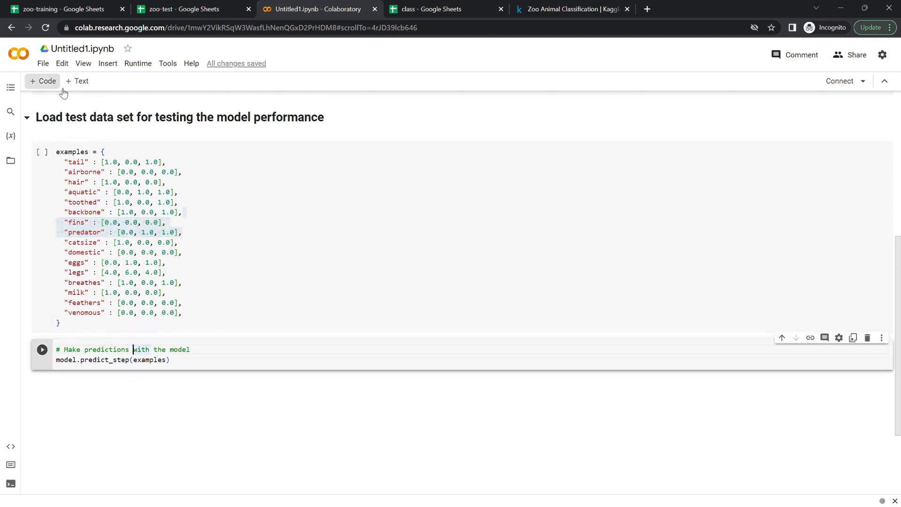
click(79, 80)
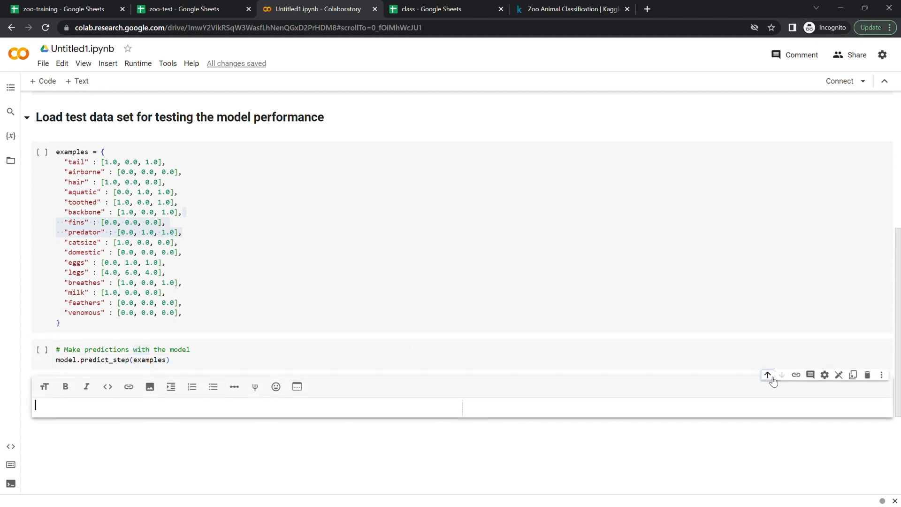
click(768, 374)
- Delete the "Make predictions with the model" comment line from the predict_step code cell
click(115, 416)
key(ctrl+a)
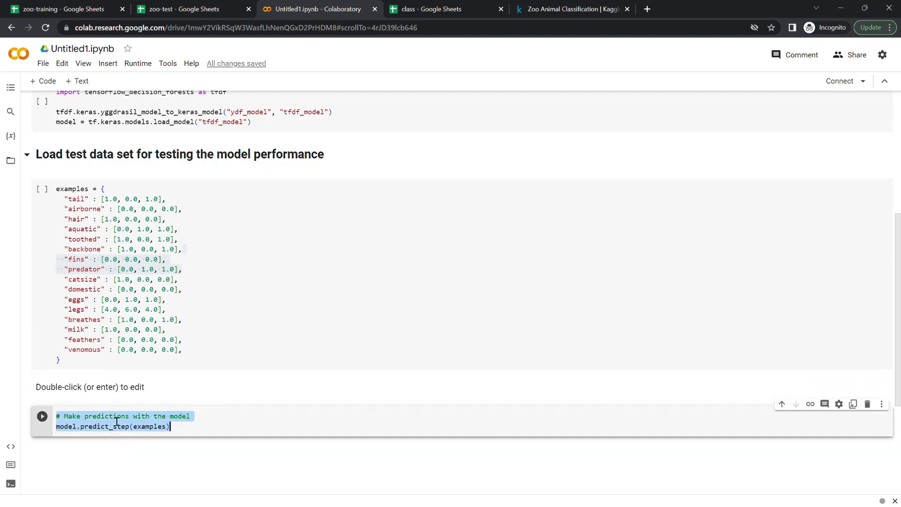
double_click(117, 418)
click(148, 427)
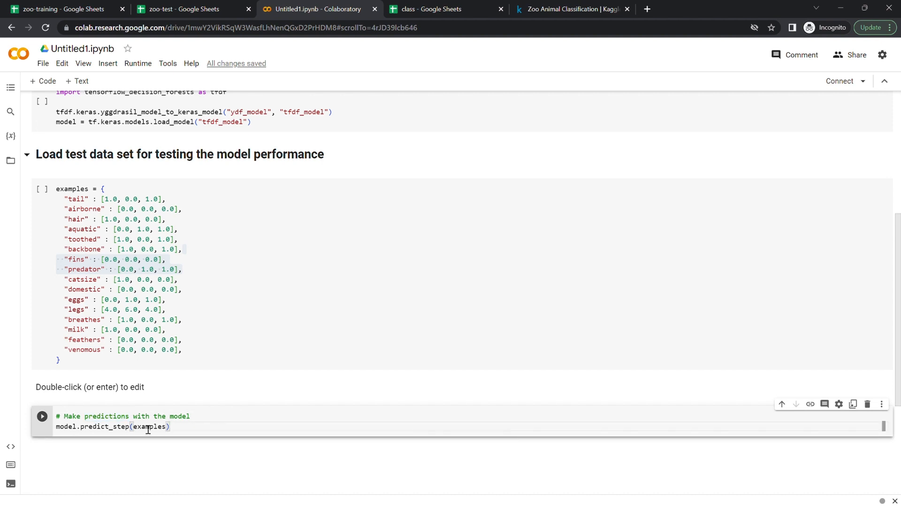
triple_click(136, 416)
key(ctrl+c)
key(BackSpace)
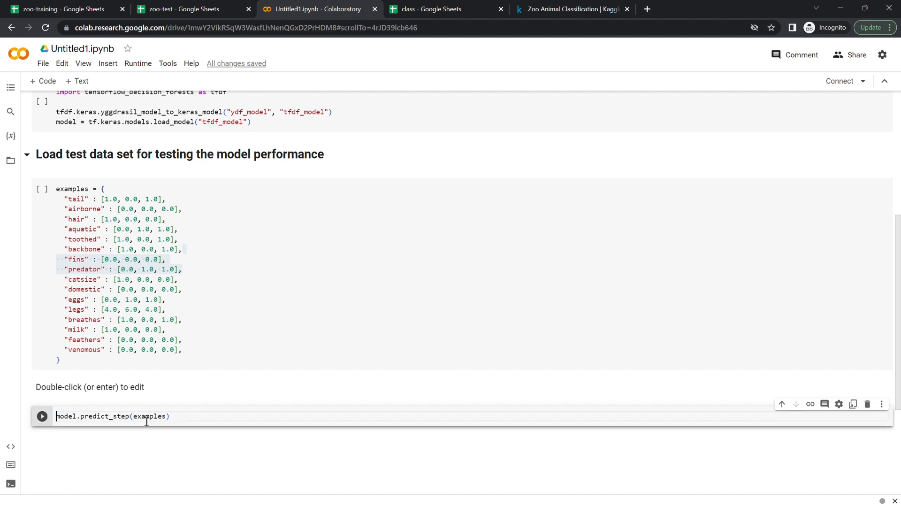
- Paste the "Make predictions with the model" comment into the new text cell, replacing its contents
double_click(130, 390)
click(130, 388)
key(ctrl+a)
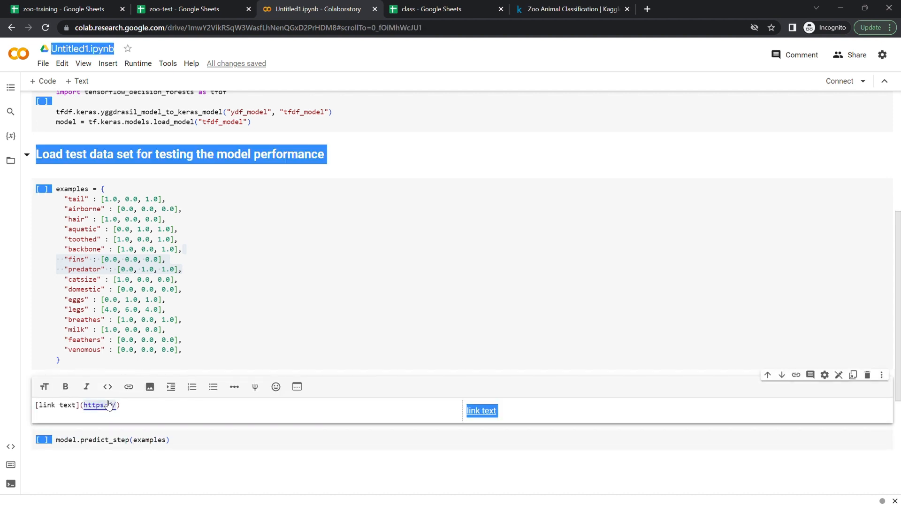
click(109, 404)
key(ctrl+a)
key(ctrl+v)
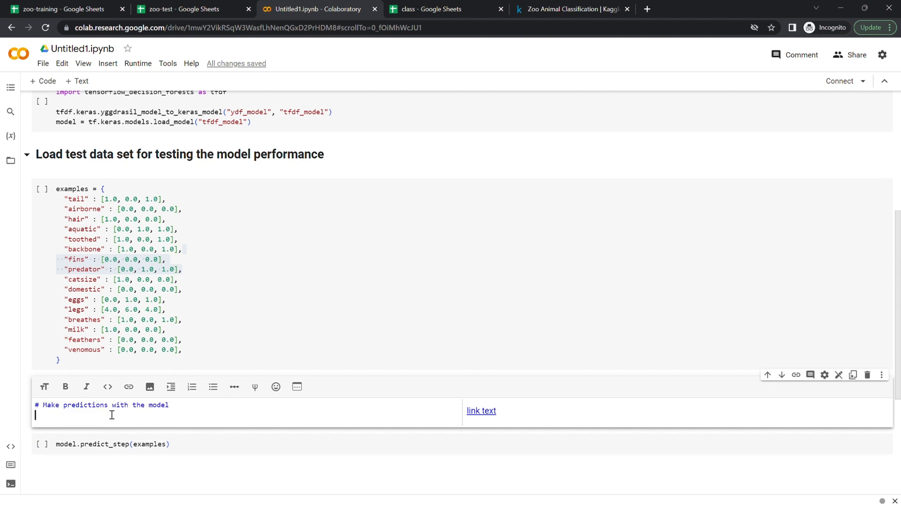
- Format the "Make predictions with the model" text cell as a bold level-2 heading
click(40, 407)
text(#)
drag(45, 411, 179, 413)
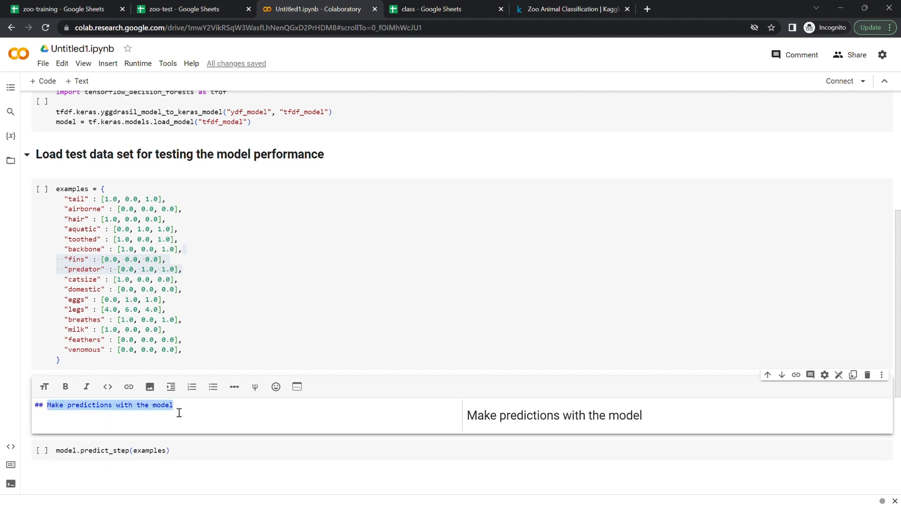
click(67, 387)
click(311, 309)
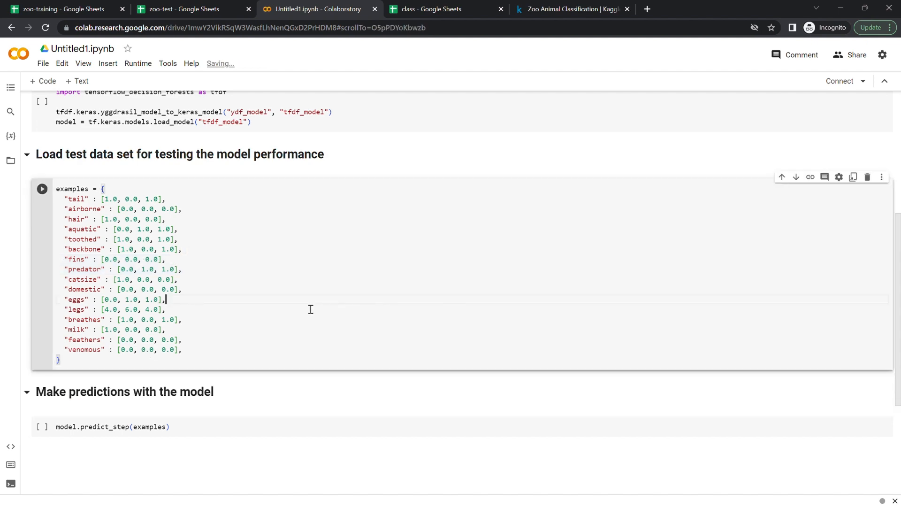
right_click(280, 345)
click(224, 469)
scroll(229, 472, up, 4)
scroll(229, 473, down, 6)
scroll(229, 473, up, 7)
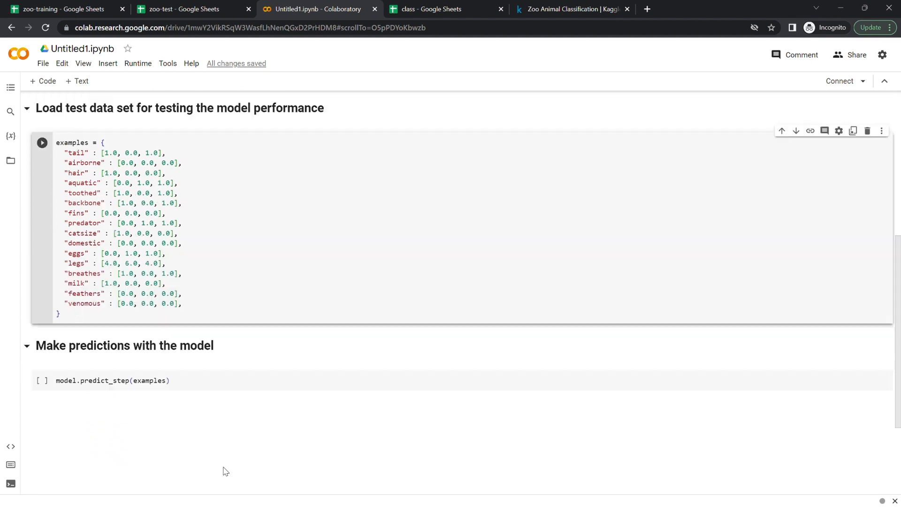
scroll(229, 472, down, 6)
scroll(229, 472, up, 7)
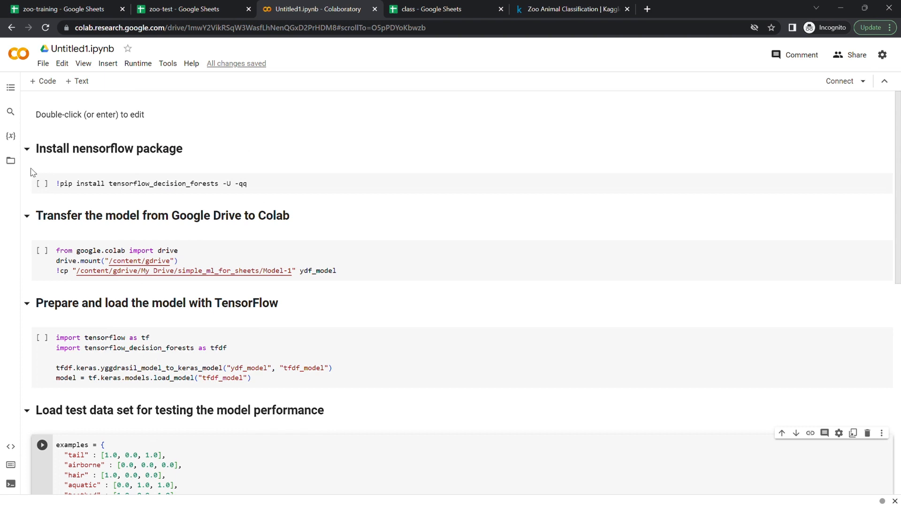
- Fix the typo in the first heading so it reads "Install tensorflow package"
scroll(144, 361, down, 2)
scroll(70, 169, up, 2)
double_click(130, 161)
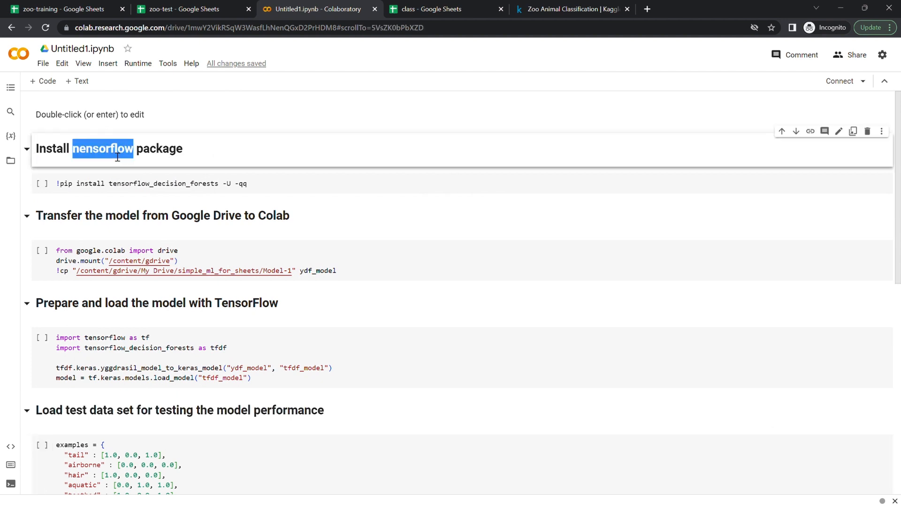
click(92, 165)
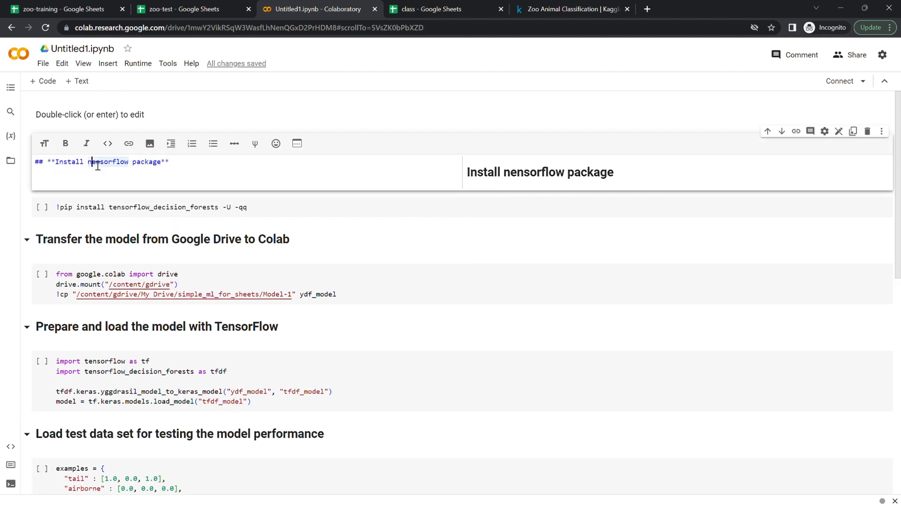
key(BackSpace)
text(t)
click(64, 230)
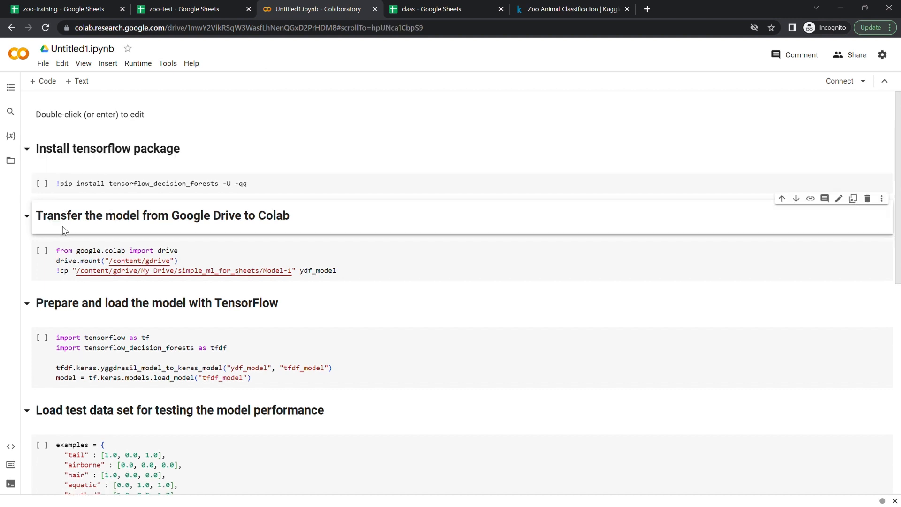
- Run the pip install cell for tensorflow_decision_forests
click(42, 183)
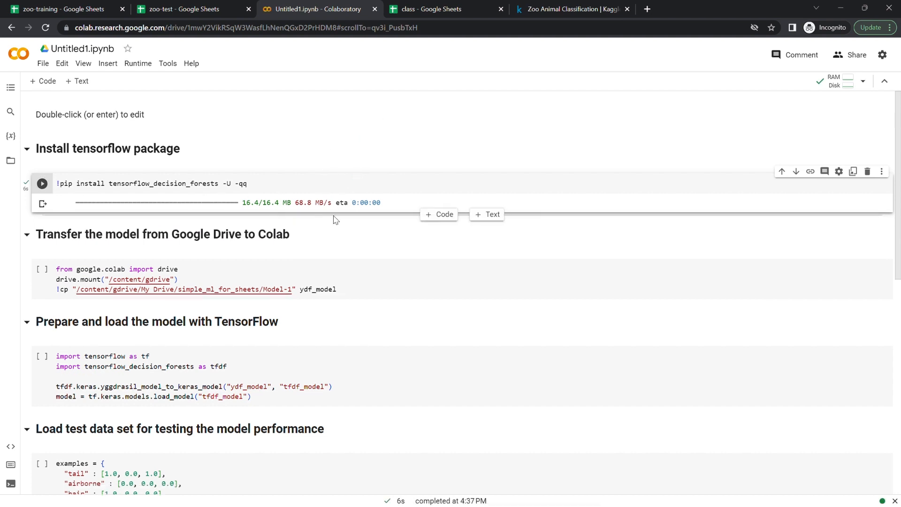
scroll(406, 255, down, 1)
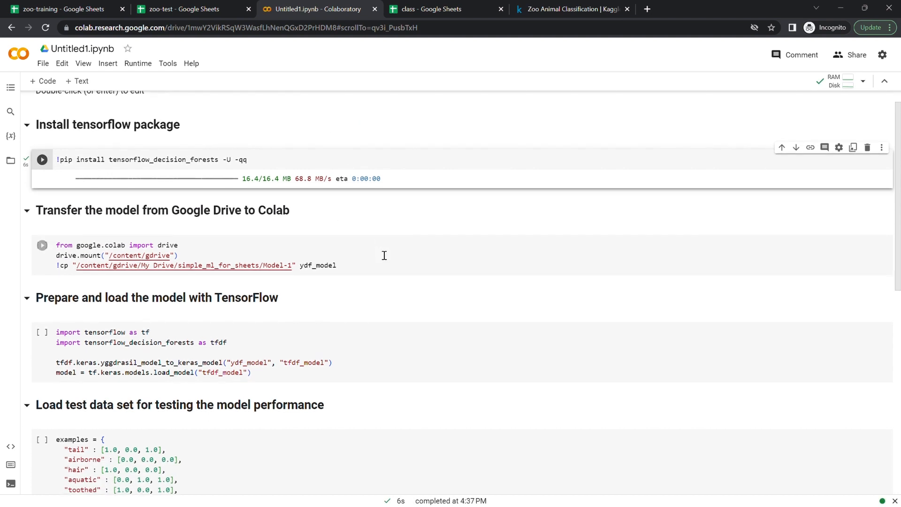
scroll(384, 254, down, 1)
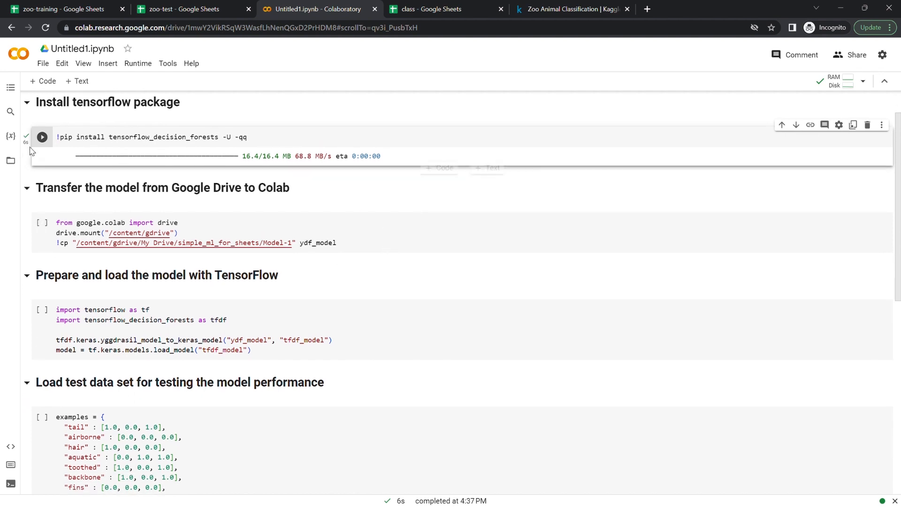
scroll(284, 181, up, 1)
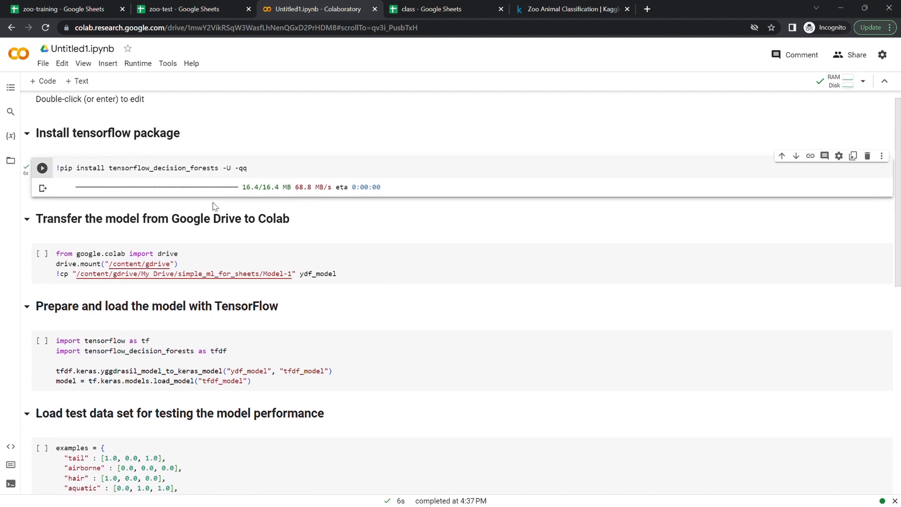
scroll(263, 226, down, 1)
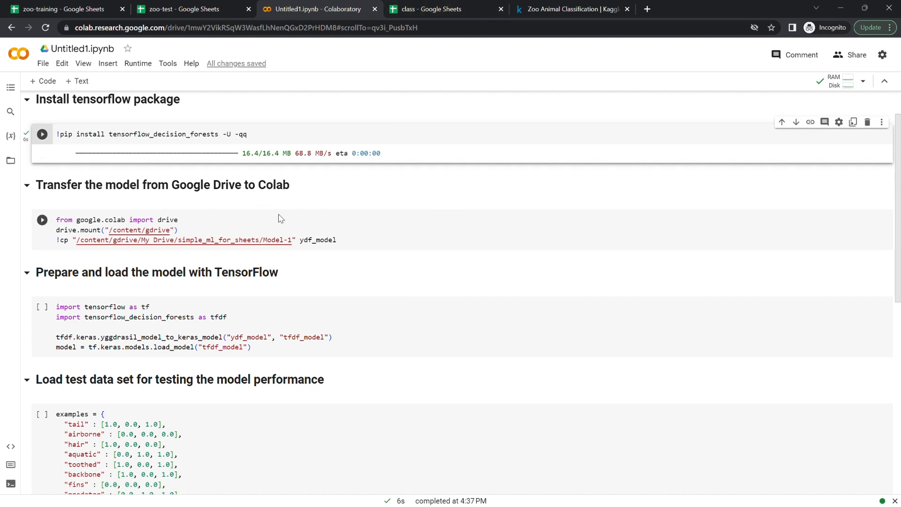
- Run the Google Drive mount cell and permit the notebook to connect to Google Drive
click(42, 221)
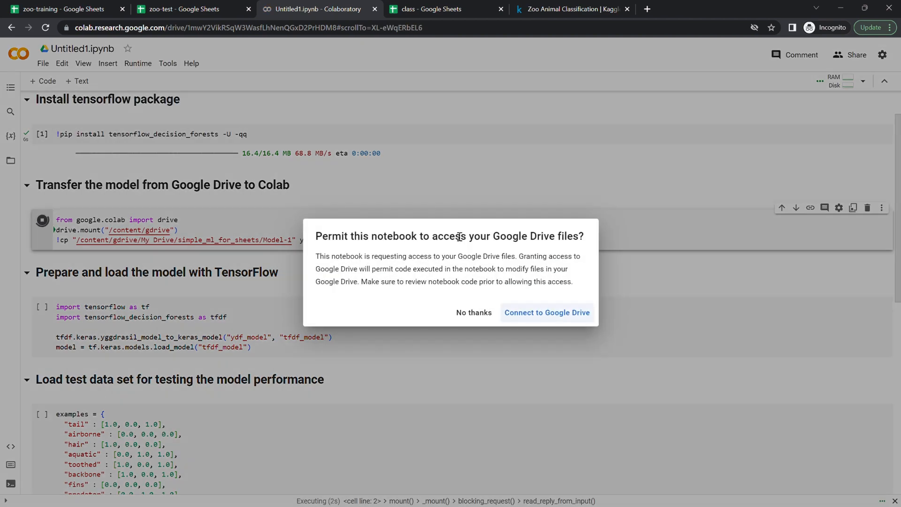
click(542, 318)
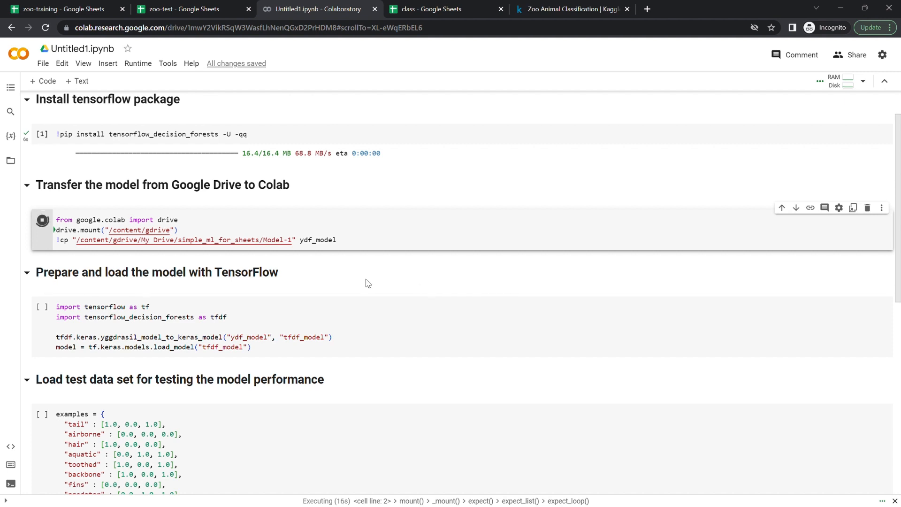
- Run the cell that converts and loads the model with TensorFlow
scroll(368, 283, down, 1)
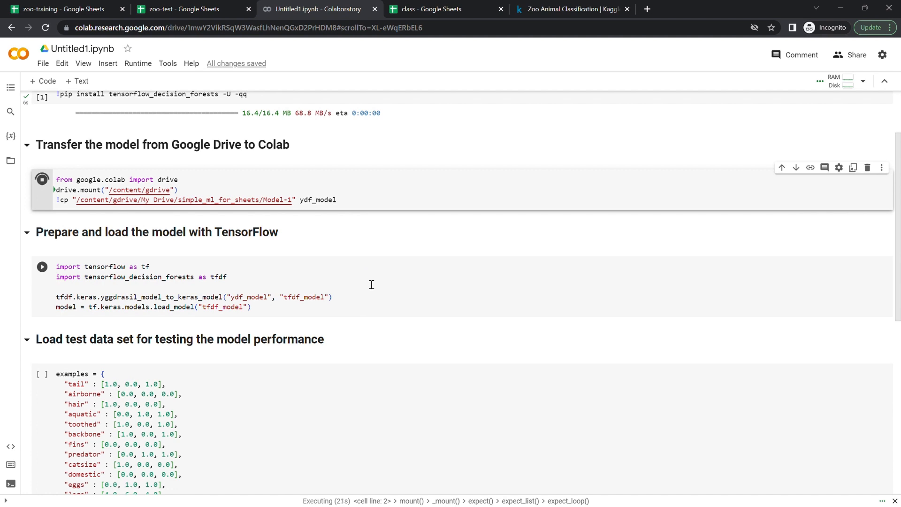
scroll(235, 269, down, 1)
scroll(236, 269, up, 1)
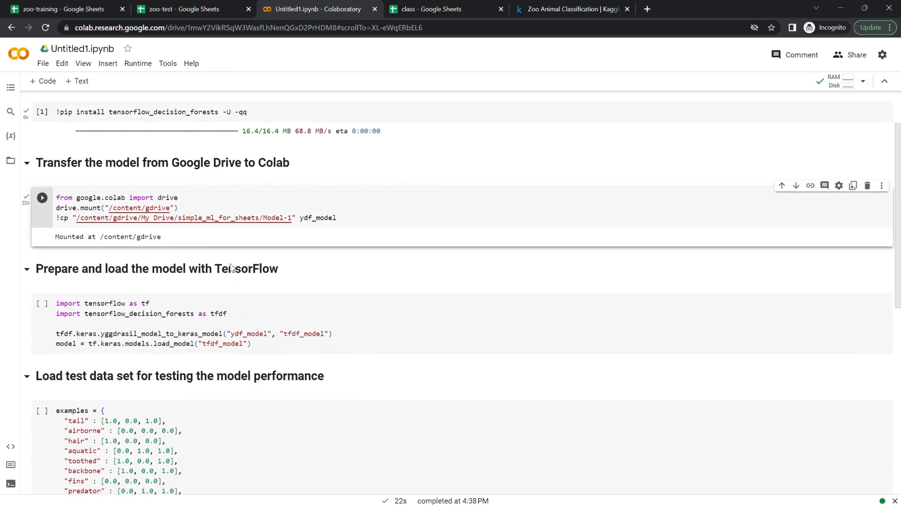
scroll(236, 269, down, 1)
scroll(236, 268, down, 1)
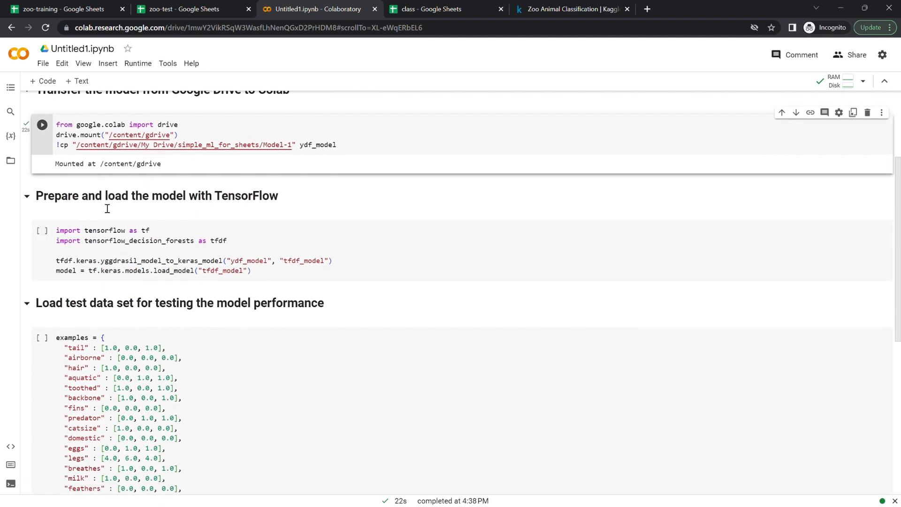
scroll(237, 230, down, 1)
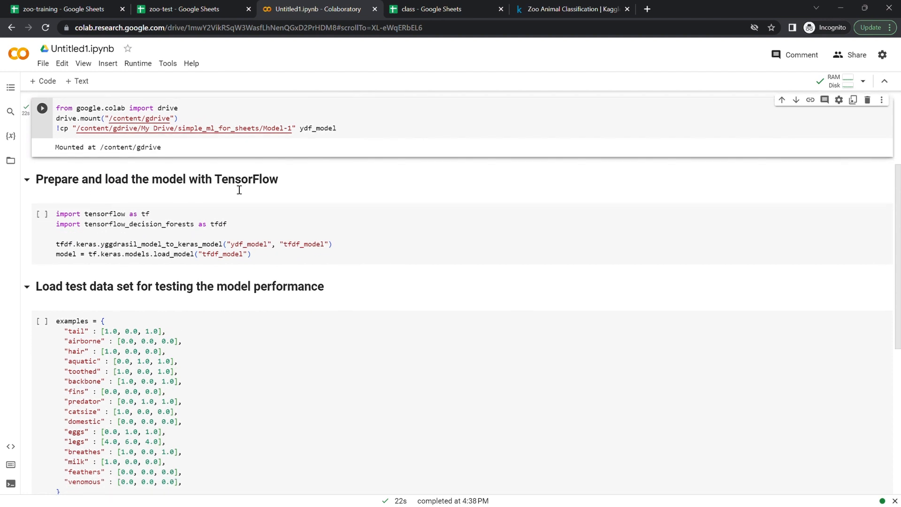
scroll(164, 195, up, 2)
scroll(52, 209, down, 1)
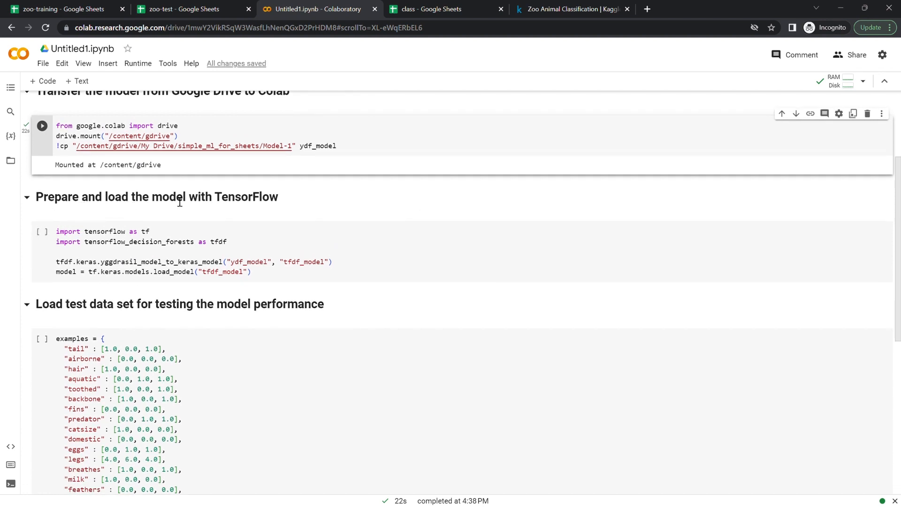
click(42, 231)
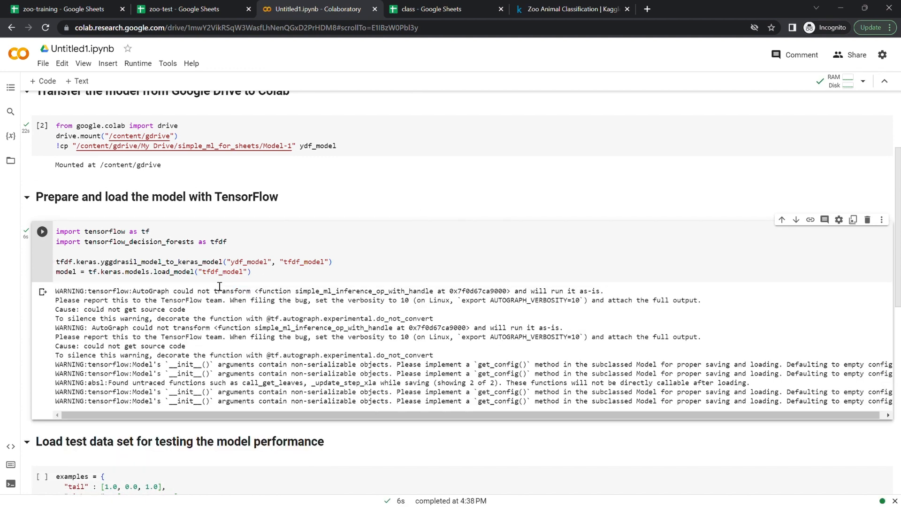
- Run the cell defining the examples test dictionary
scroll(219, 286, down, 3)
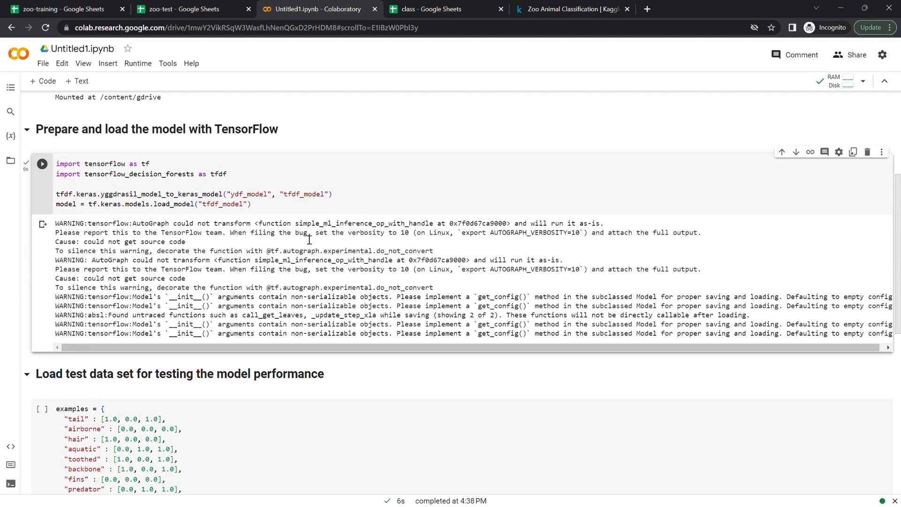
scroll(262, 228, down, 1)
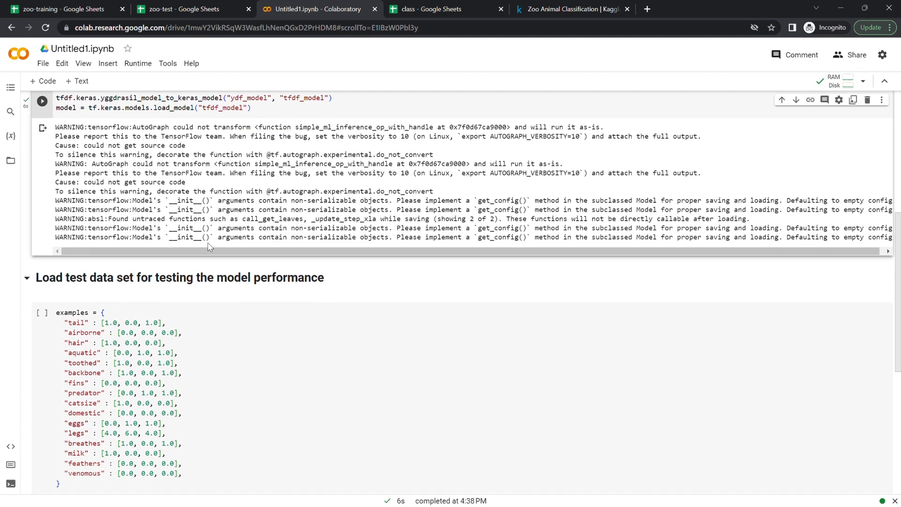
scroll(280, 276, down, 2)
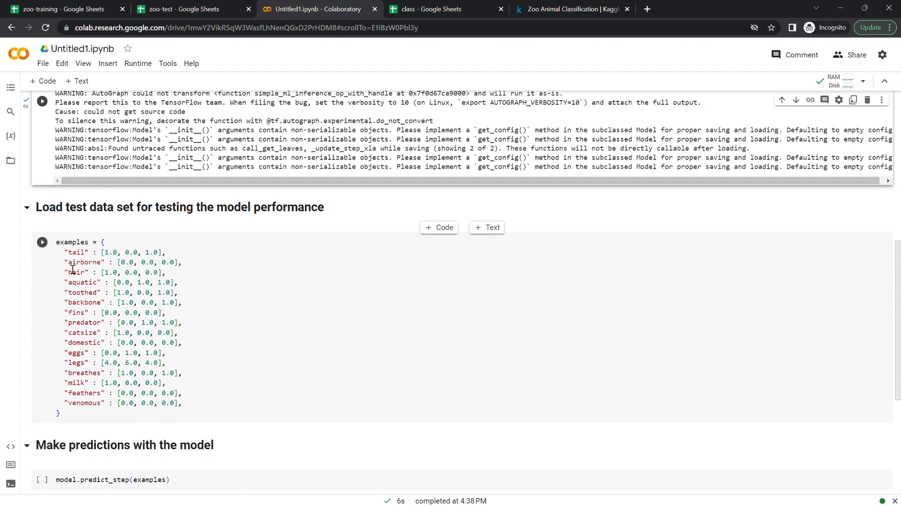
click(45, 245)
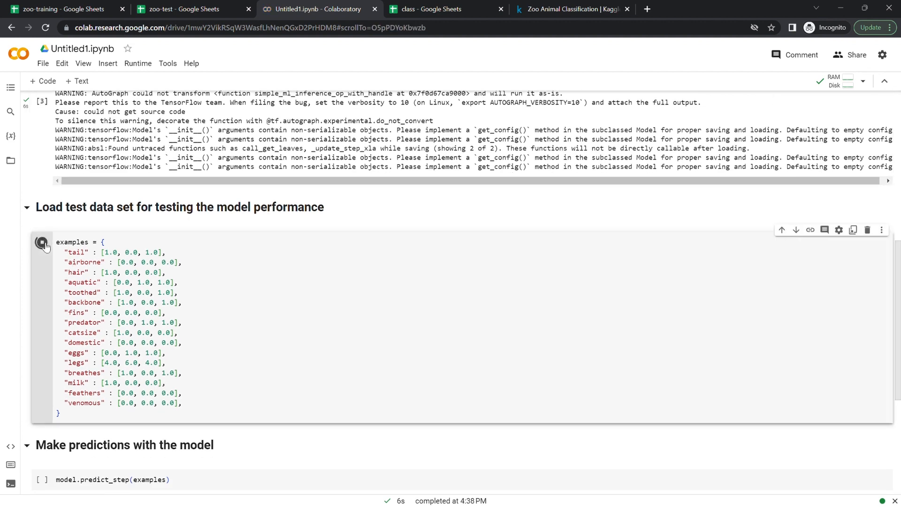
- Run the model.predict_step(examples) cell to make predictions
scroll(241, 376, down, 1)
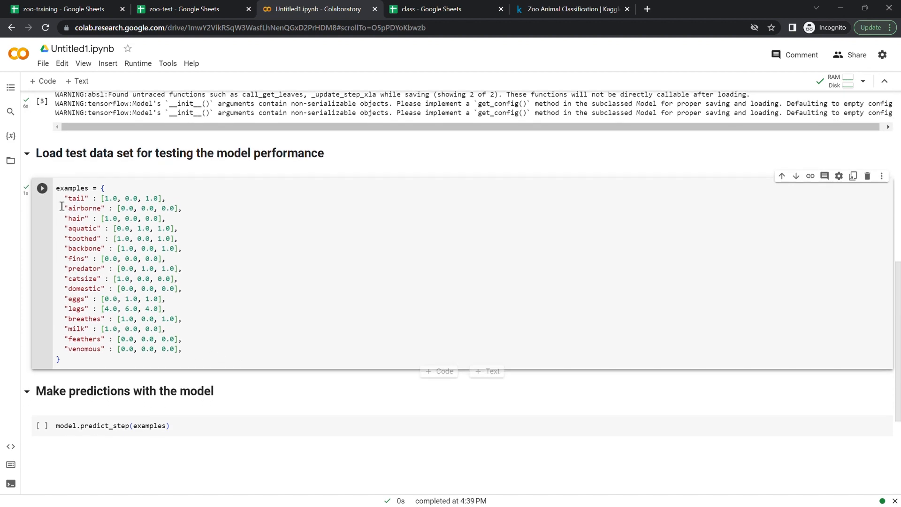
scroll(224, 281, down, 2)
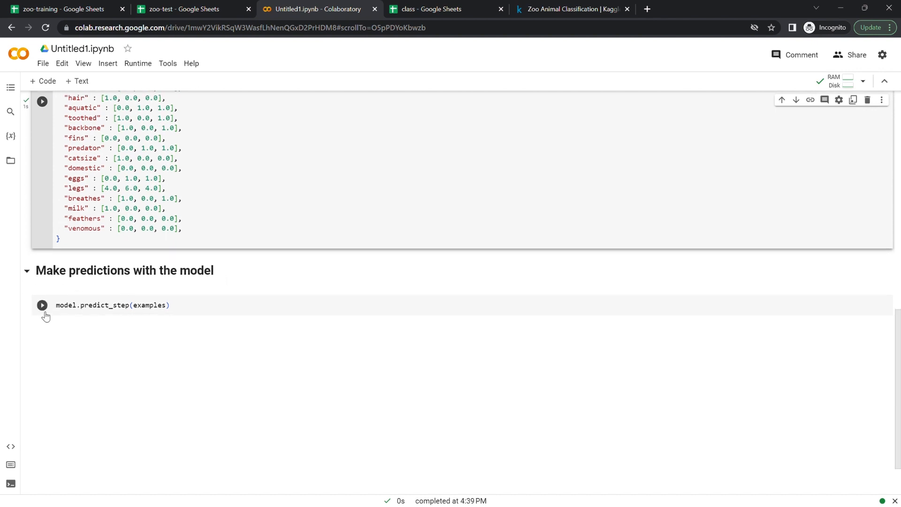
click(43, 306)
scroll(119, 185, up, 1)
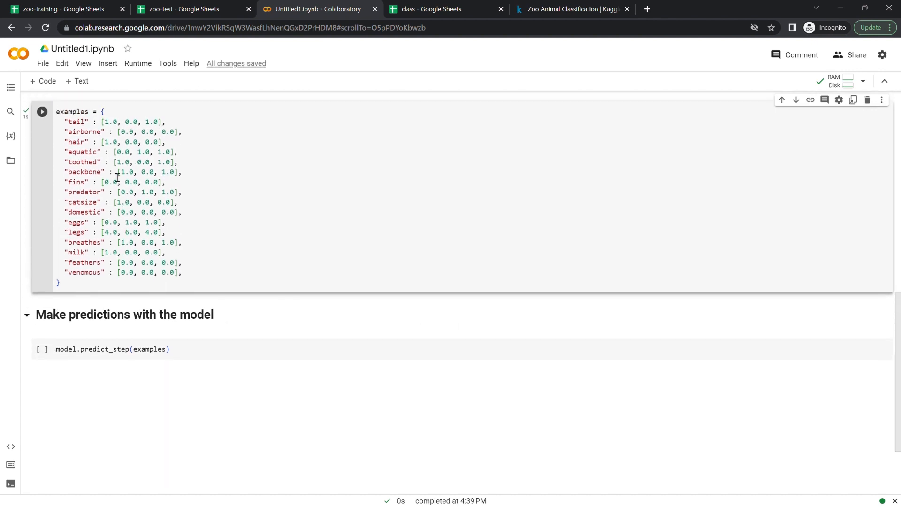
scroll(123, 270, down, 1)
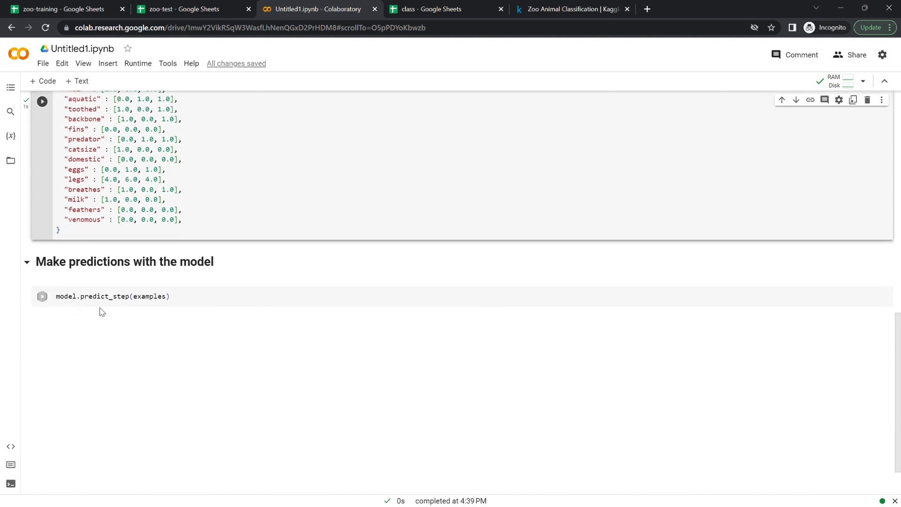
click(43, 297)
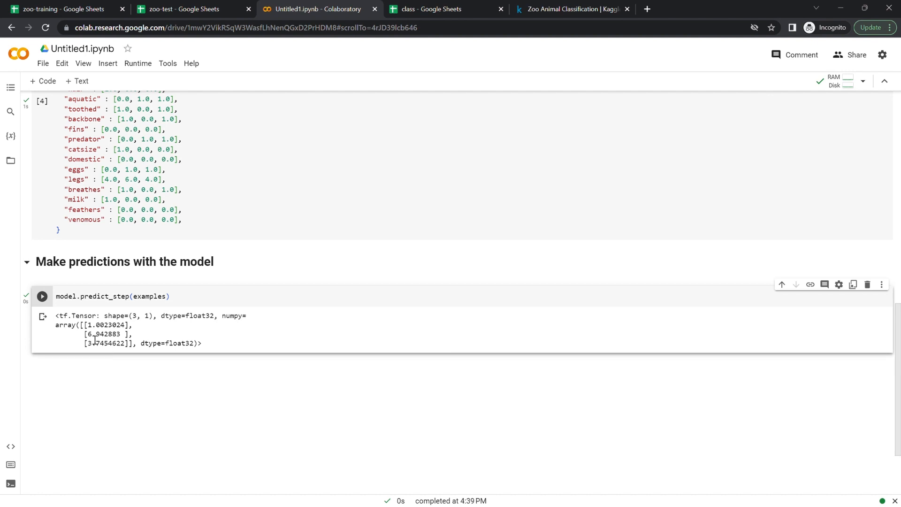
- Compare the examples' feature values against the predicted values in the prediction output
scroll(143, 155, up, 1)
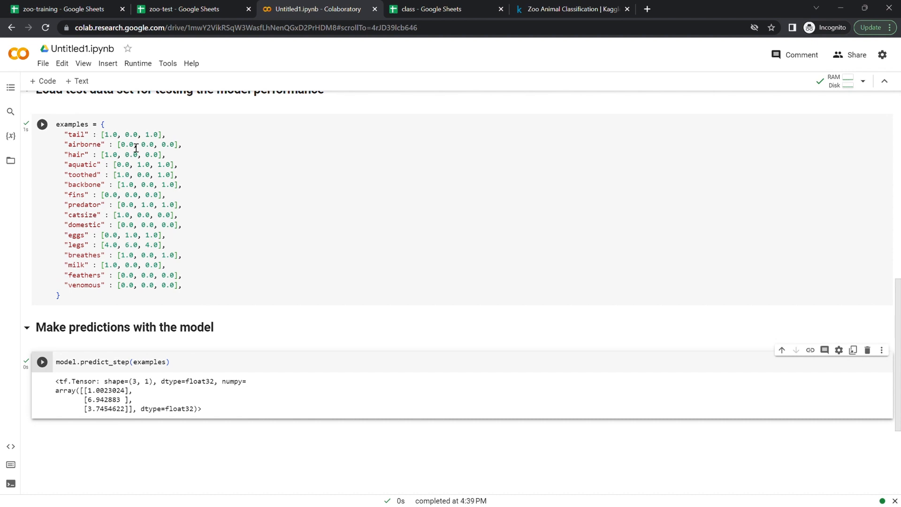
click(111, 137)
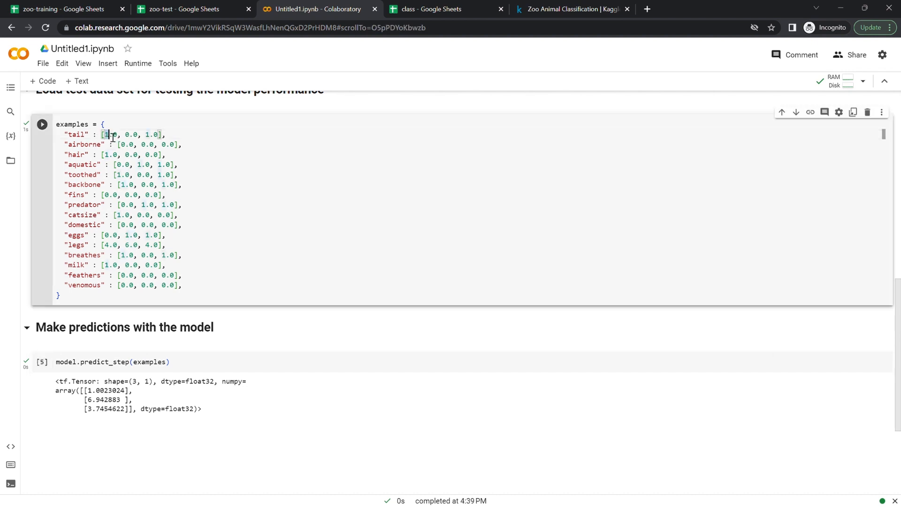
click(131, 137)
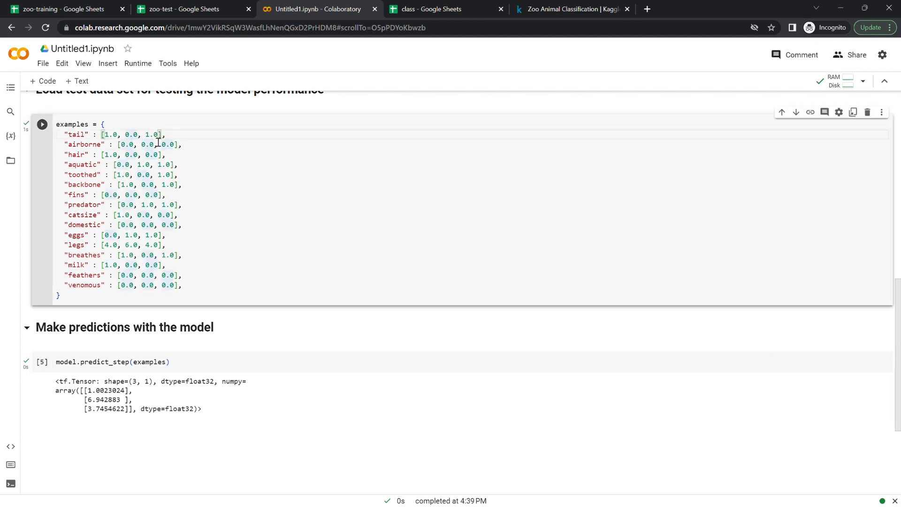
click(149, 136)
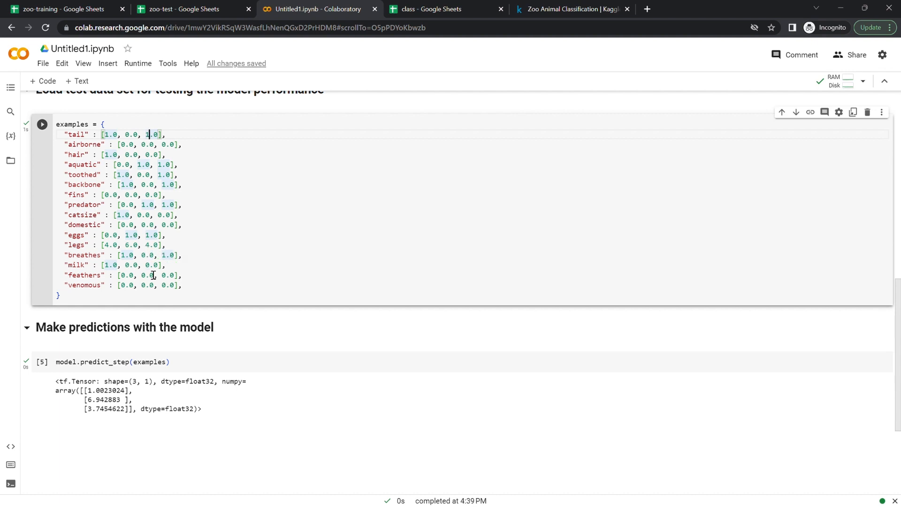
scroll(213, 317, down, 2)
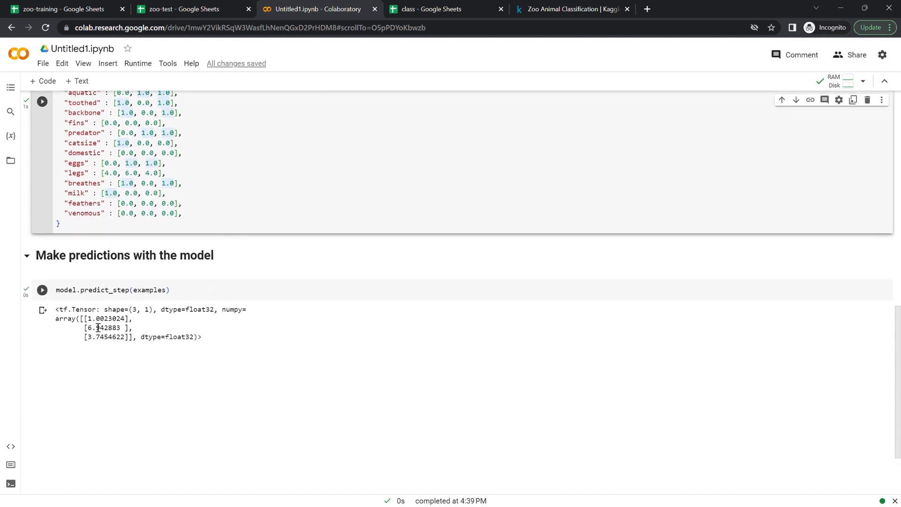
mouse_move(88, 321)
mouse_down()
mouse_move(105, 325)
mouse_move(96, 329)
mouse_up()
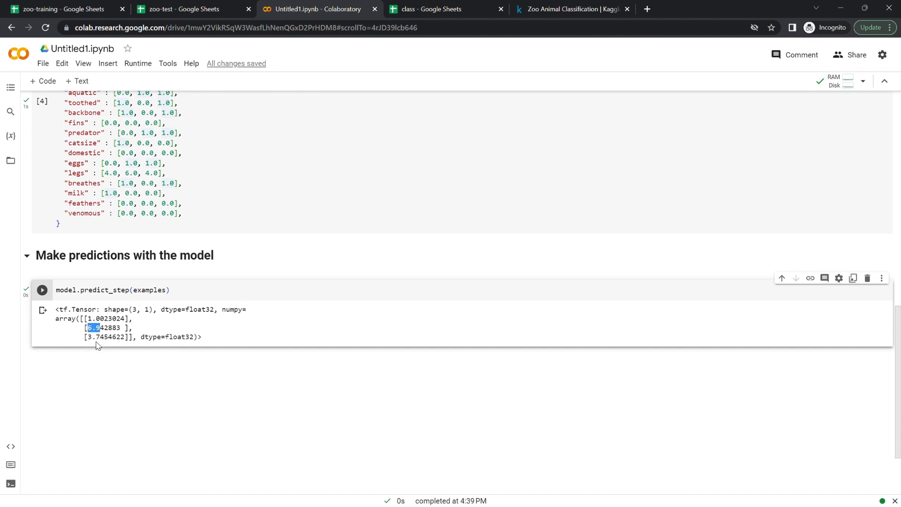
- Add a text cell below the prediction output noting the rounded predicted classes 1, 7, 4
drag(88, 342, 105, 346)
click(77, 81)
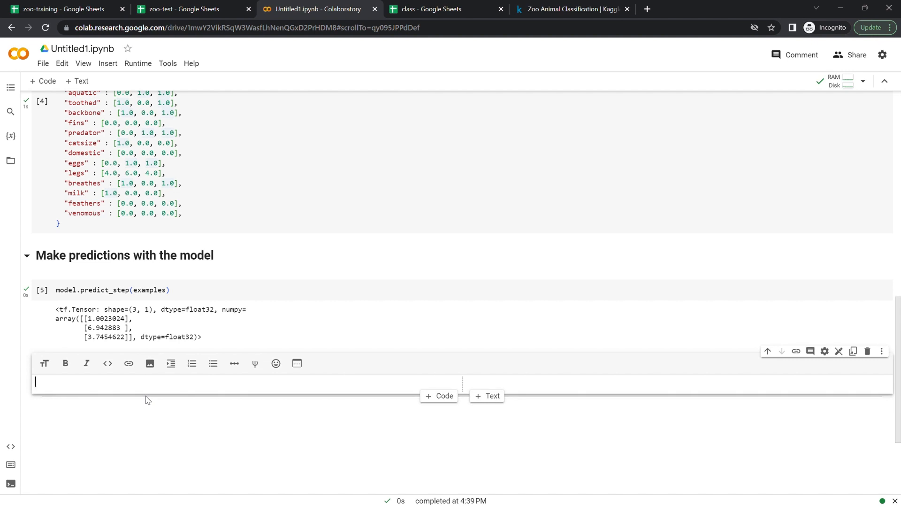
text(1, )
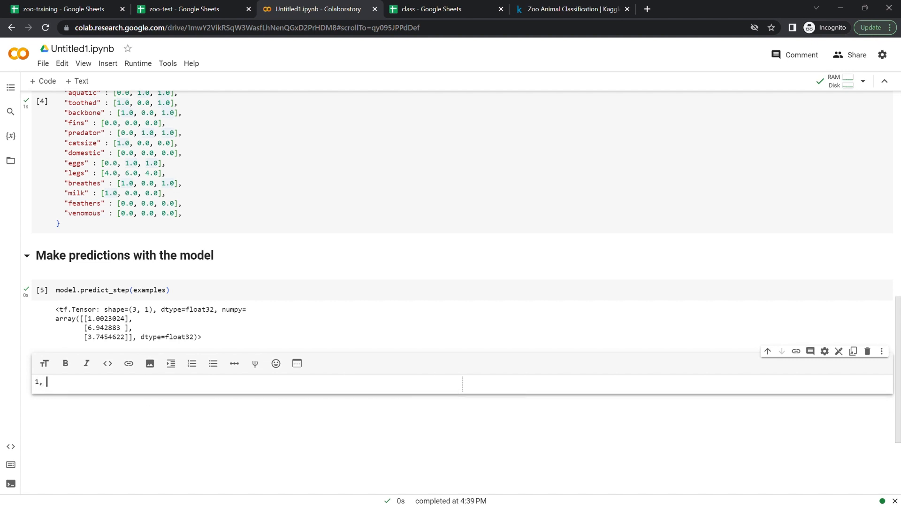
text(7, )
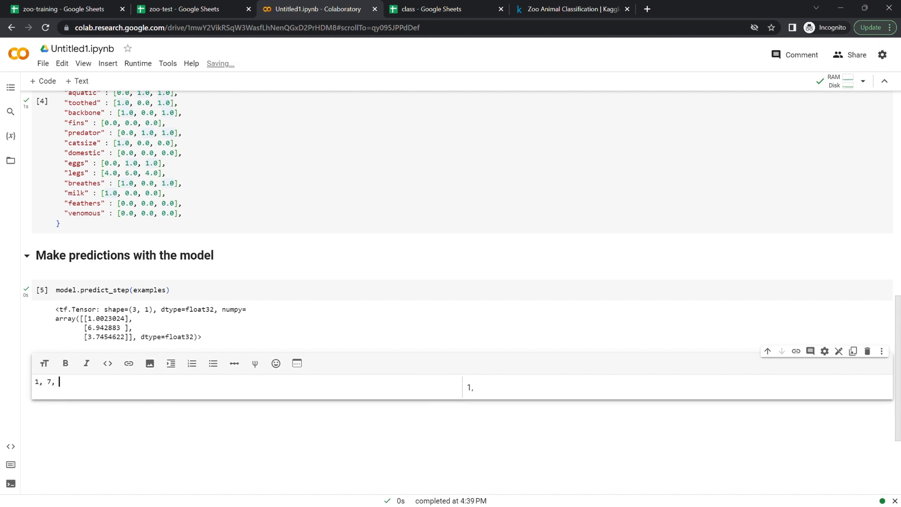
text(4)
scroll(364, 225, up, 13)
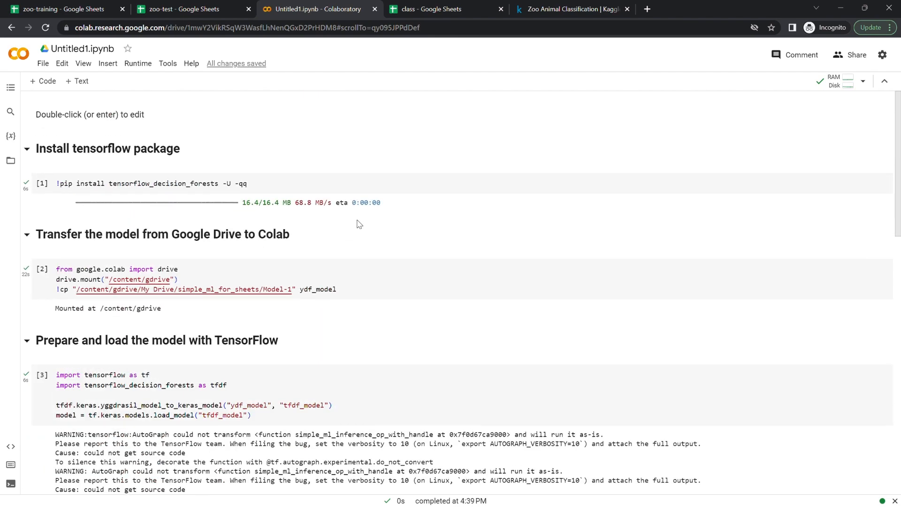
scroll(359, 224, down, 15)
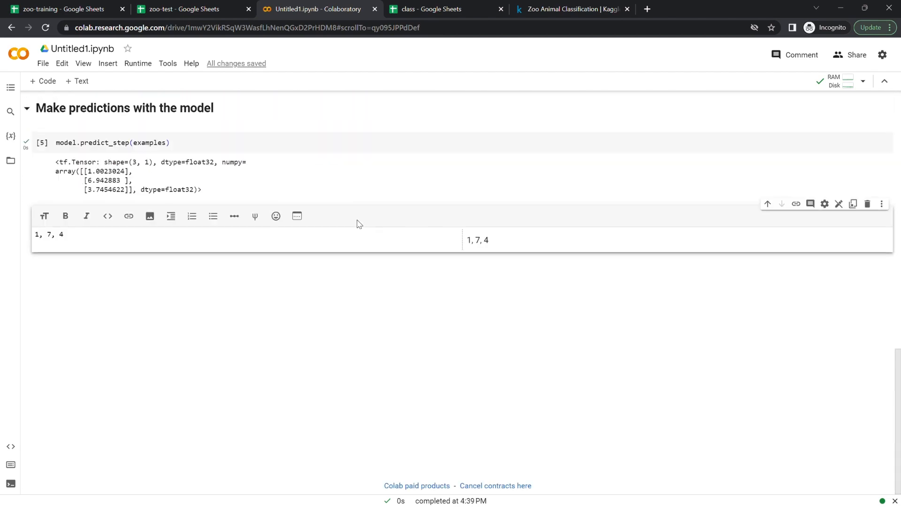
scroll(359, 224, up, 3)
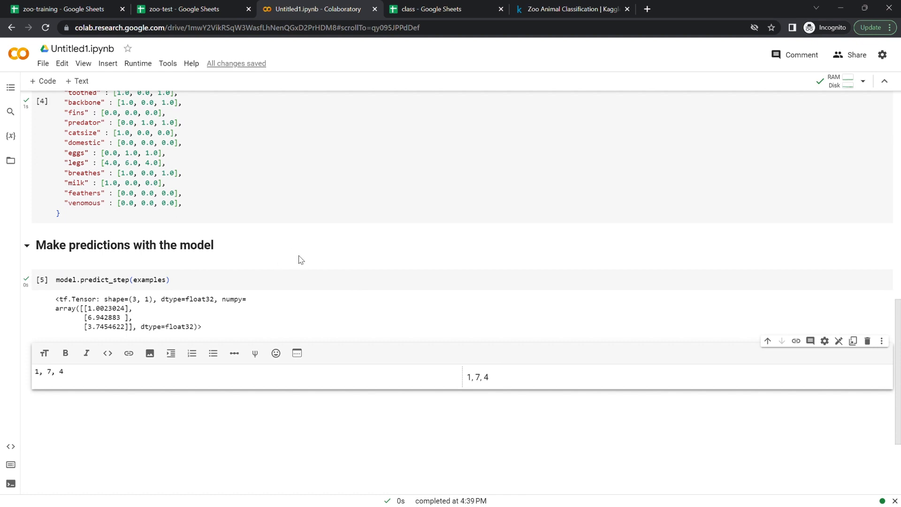